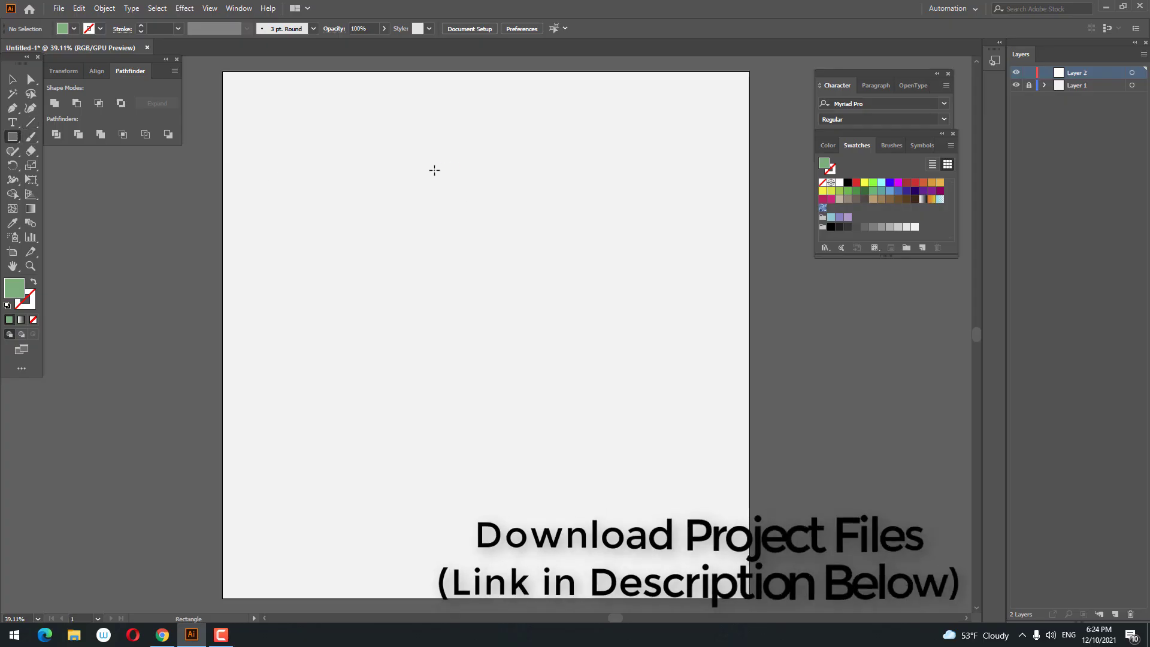
Draw a green square and rotate it 45° into a diamond.
{"action": "left_click_drag", "start_coordinate": [434, 170], "coordinate": [530, 266]}
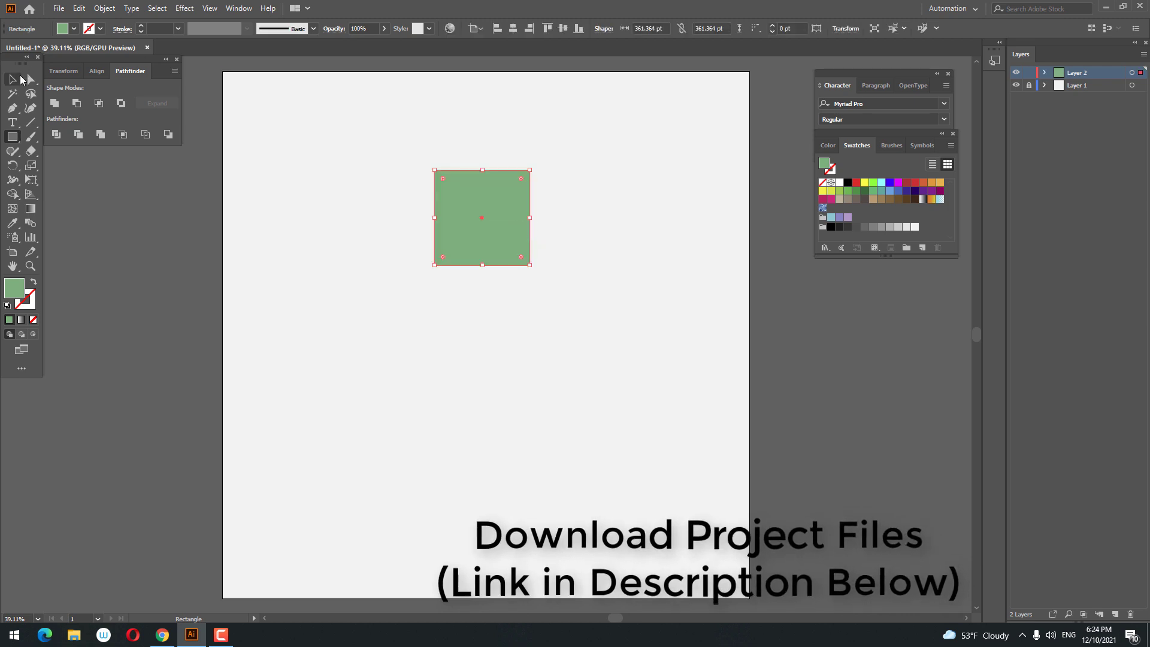
{"action": "left_click", "coordinate": [16, 79]}
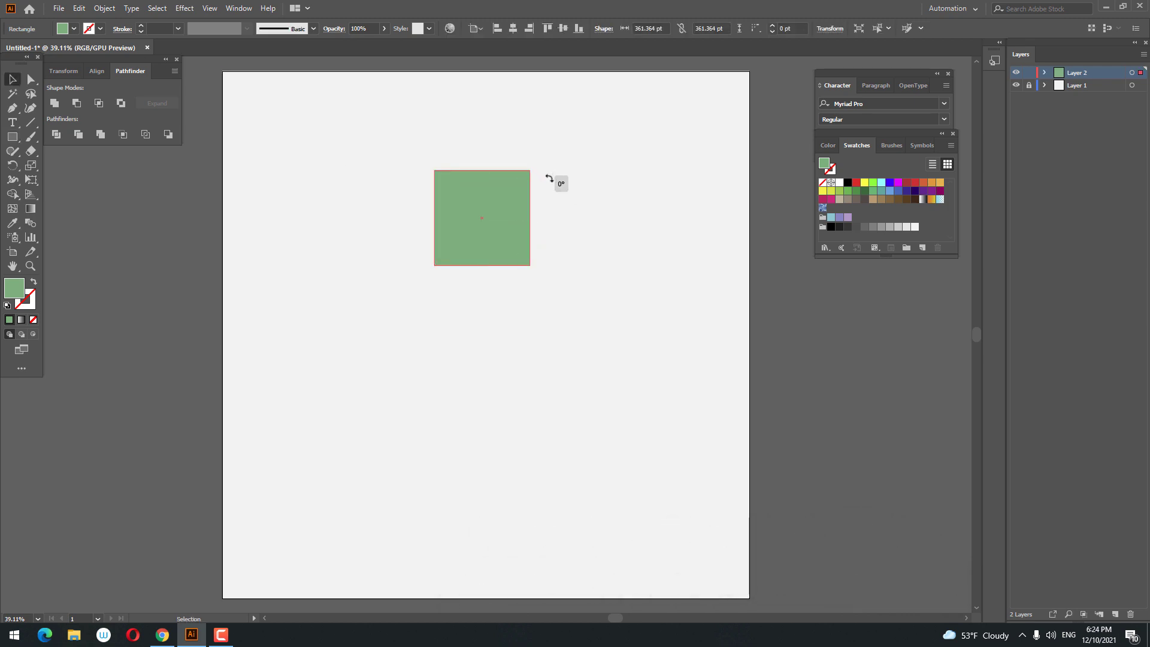
{"action": "left_click_drag", "start_coordinate": [548, 178], "coordinate": [576, 236]}
Cut away the diamond's lower half with a covering rectangle and Minus Front.
{"action": "left_click", "coordinate": [12, 138]}
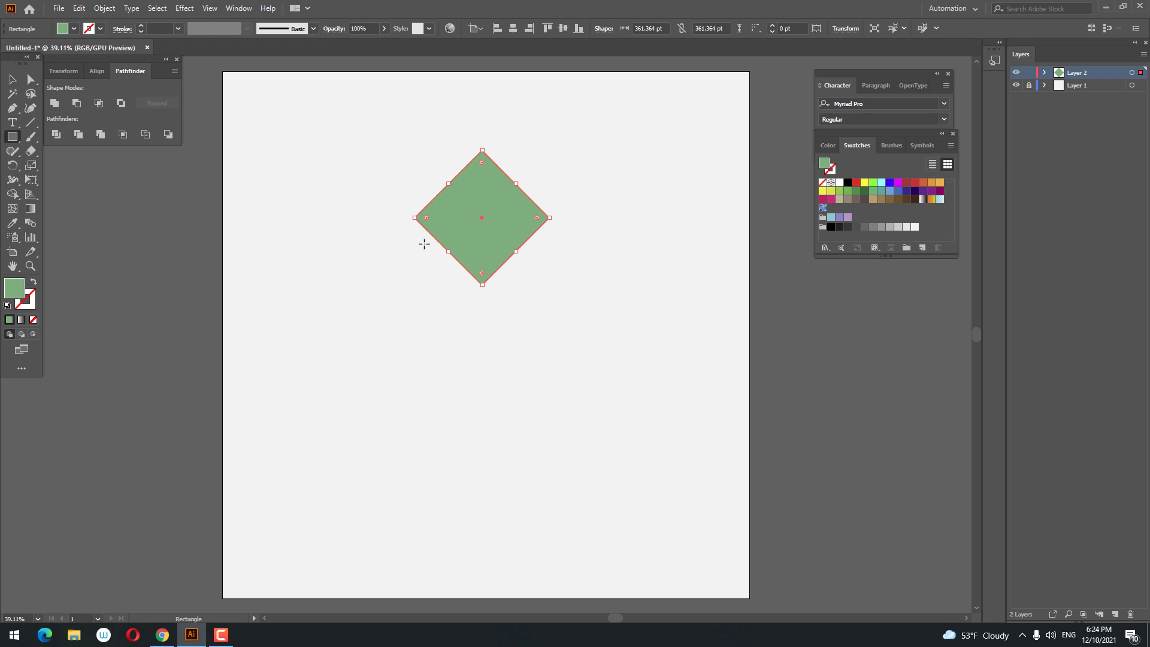
{"action": "left_click_drag", "start_coordinate": [381, 217], "coordinate": [585, 341]}
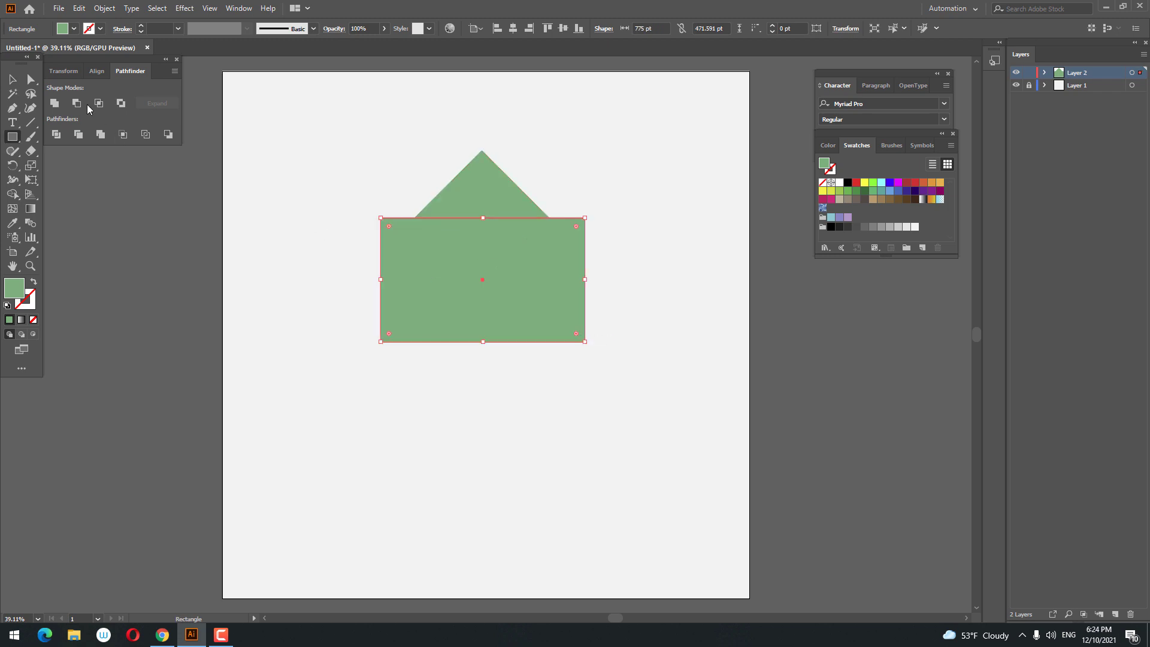
{"action": "left_click", "coordinate": [13, 78]}
{"action": "key", "text": "ctrl+a"}
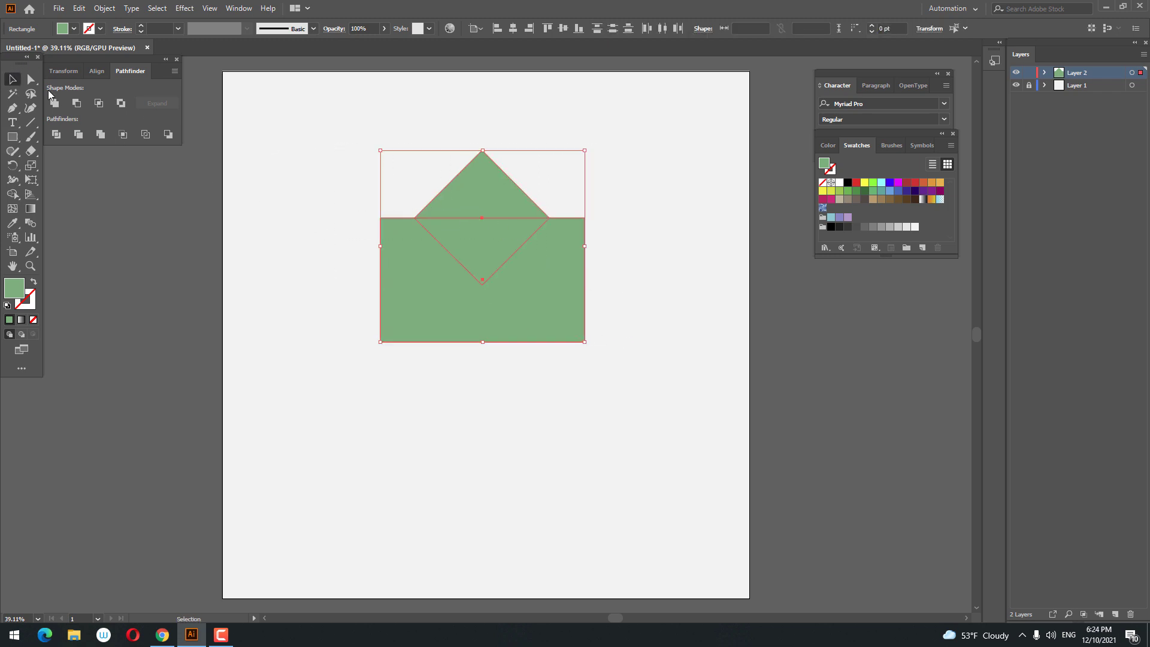
{"action": "left_click", "coordinate": [78, 104]}
{"action": "left_click", "coordinate": [530, 228]}
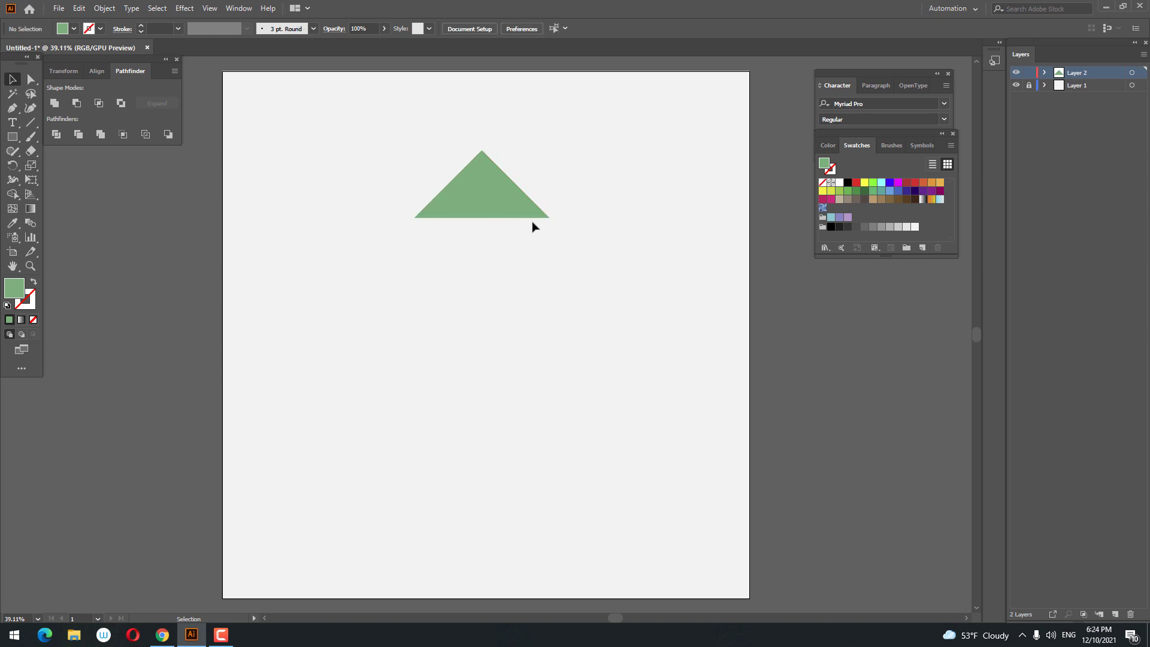
{"action": "left_click", "coordinate": [512, 205]}
Paste a copy of the triangle in front and move it down the page.
{"action": "left_click", "coordinate": [81, 8]}
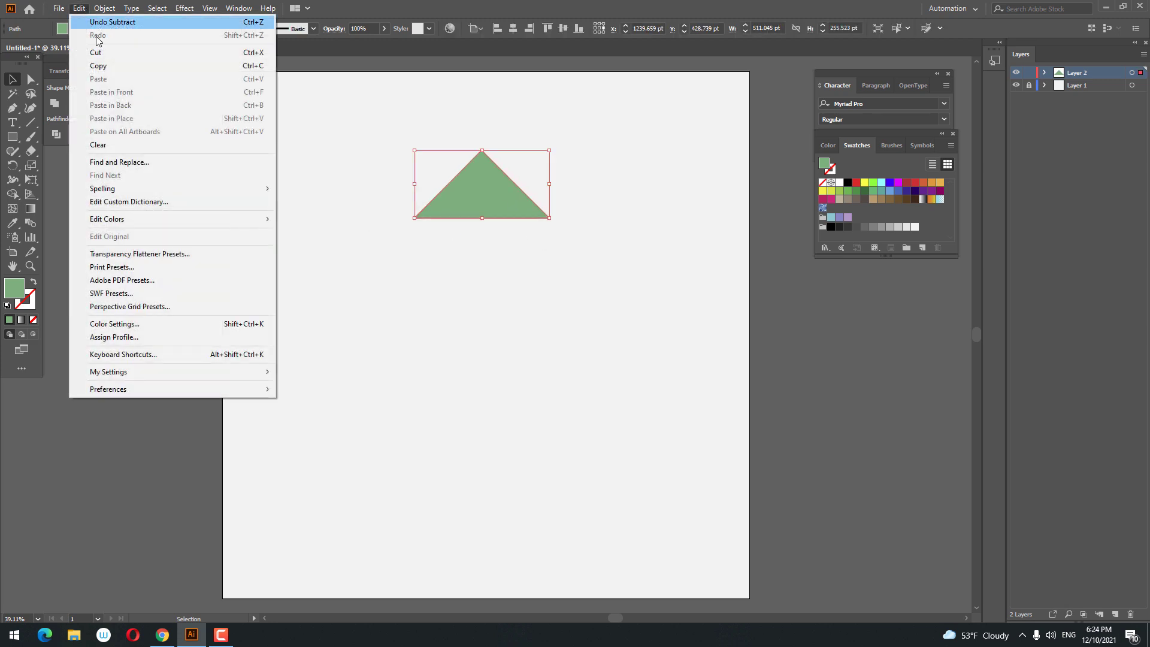
{"action": "left_click", "coordinate": [87, 66]}
{"action": "left_click", "coordinate": [80, 9]}
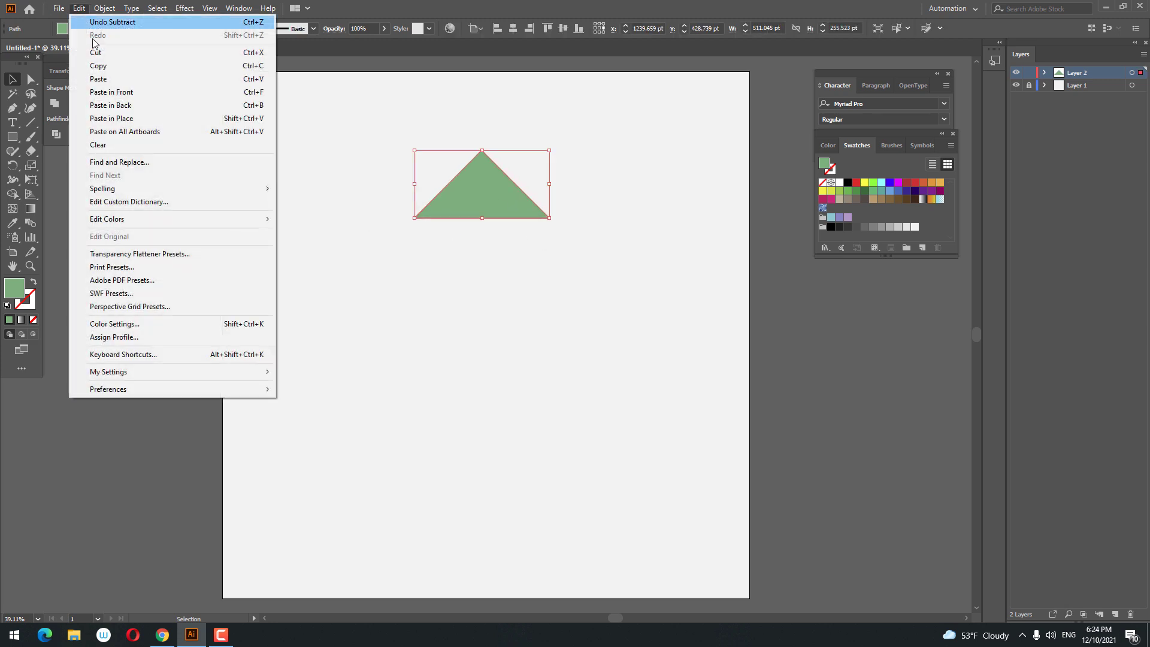
{"action": "left_click", "coordinate": [112, 92]}
{"action": "mouse_move", "coordinate": [519, 193]}
{"action": "left_mouse_down"}
{"action": "mouse_move", "coordinate": [532, 424]}
{"action": "mouse_move", "coordinate": [610, 480]}
{"action": "left_mouse_up"}
Give the lower triangle copy a darker green fill.
{"action": "key", "text": "i"}
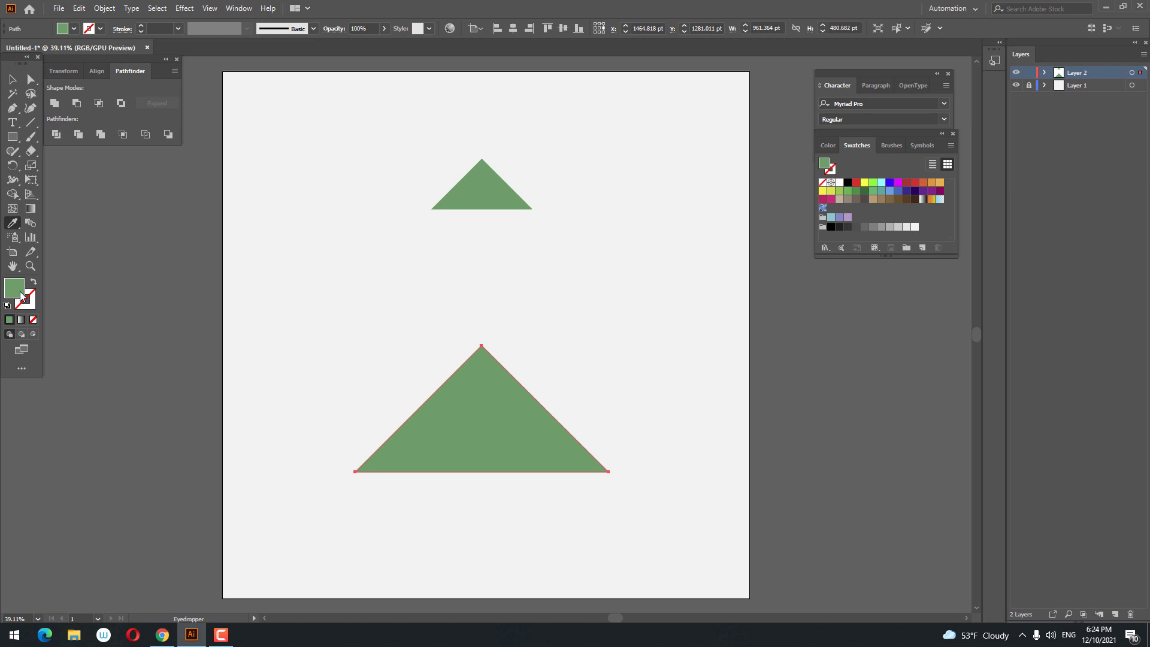
{"action": "double_click", "coordinate": [21, 295]}
{"action": "left_click_drag", "start_coordinate": [794, 190], "coordinate": [784, 233]}
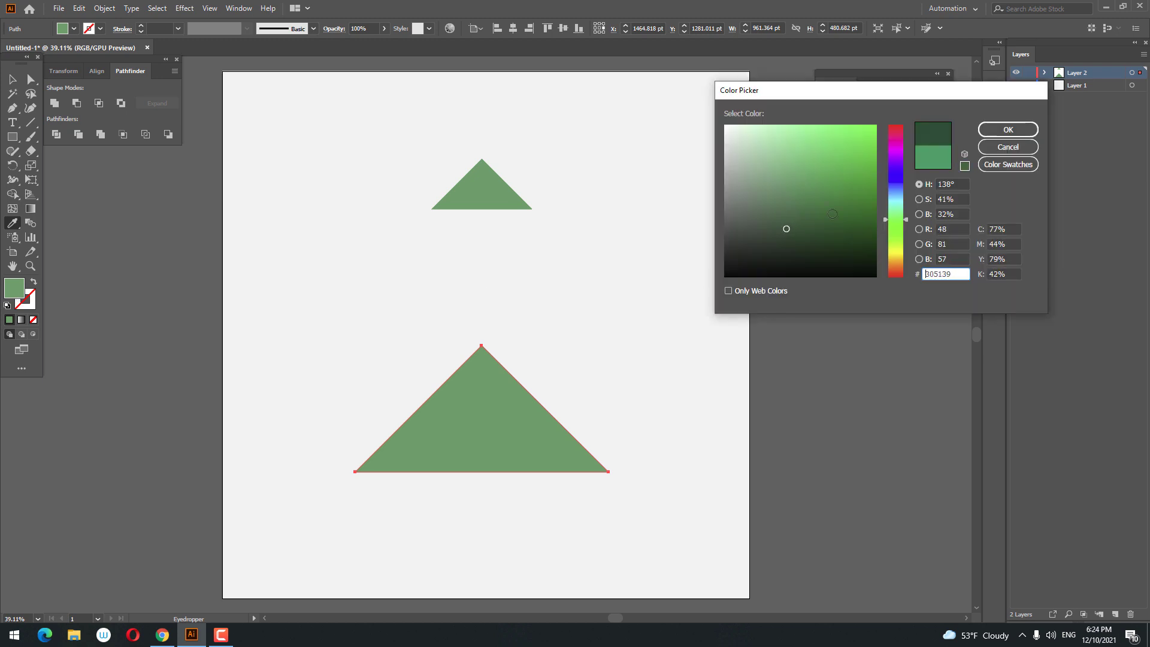
{"action": "left_click", "coordinate": [1020, 127]}
Blend the small and big triangles with 8 specified steps.
{"action": "key", "text": "v"}
{"action": "left_click", "coordinate": [479, 207]}
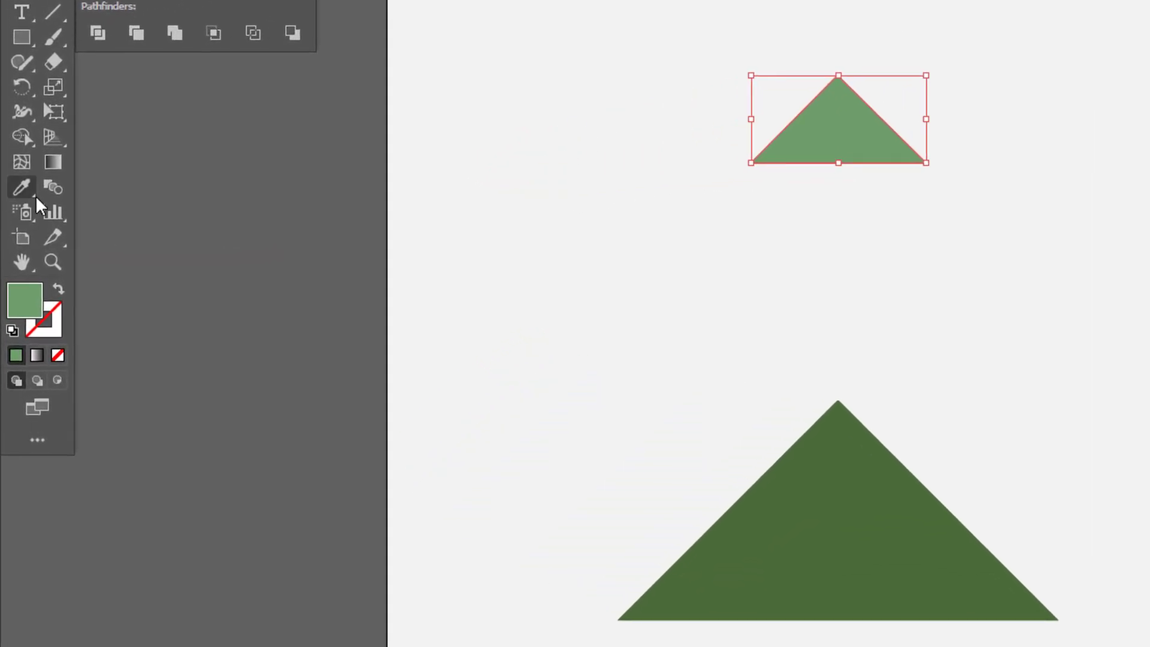
{"action": "left_click", "coordinate": [49, 191]}
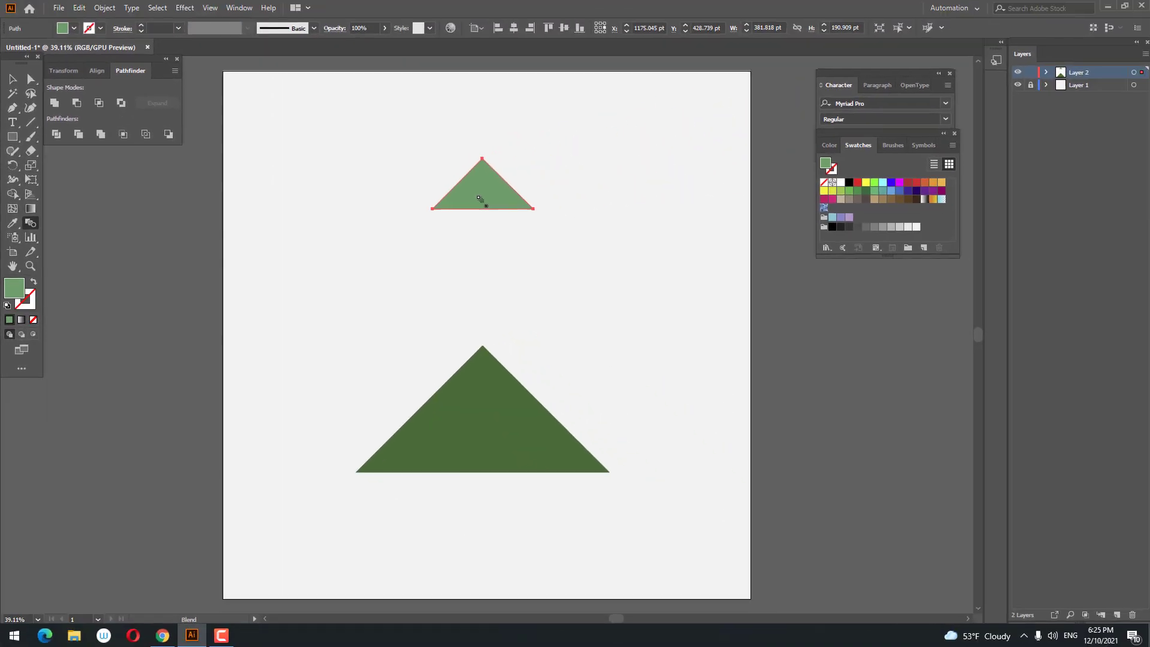
{"action": "left_click", "coordinate": [505, 442], "text": "alt"}
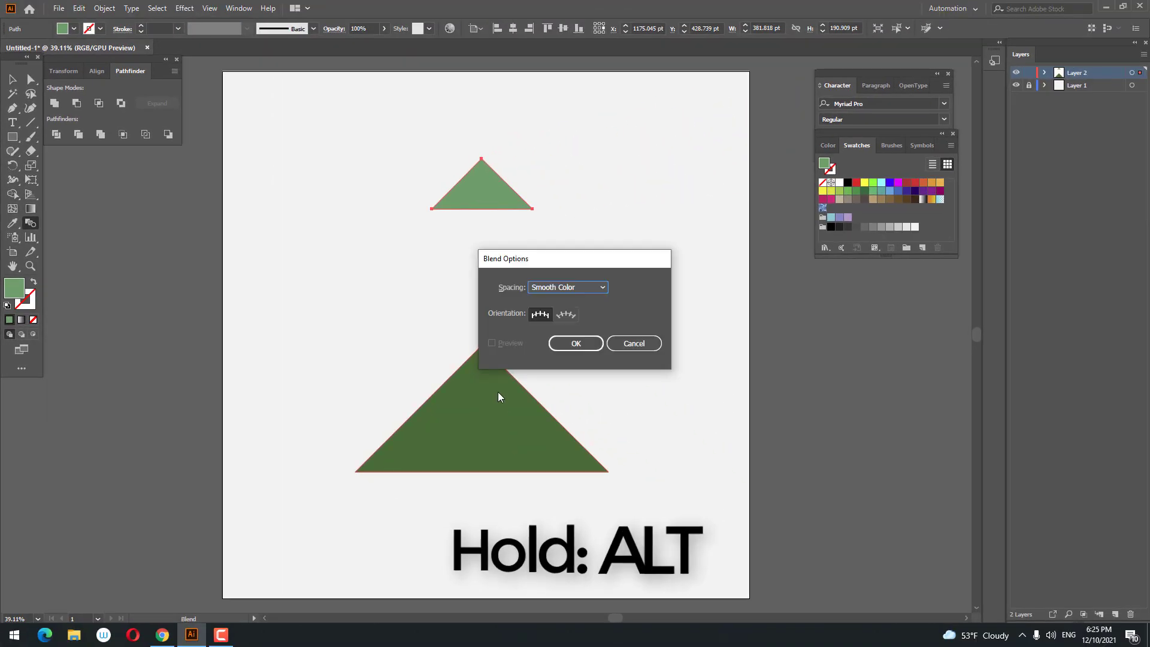
{"action": "left_click", "coordinate": [574, 290]}
{"action": "left_click", "coordinate": [576, 309]}
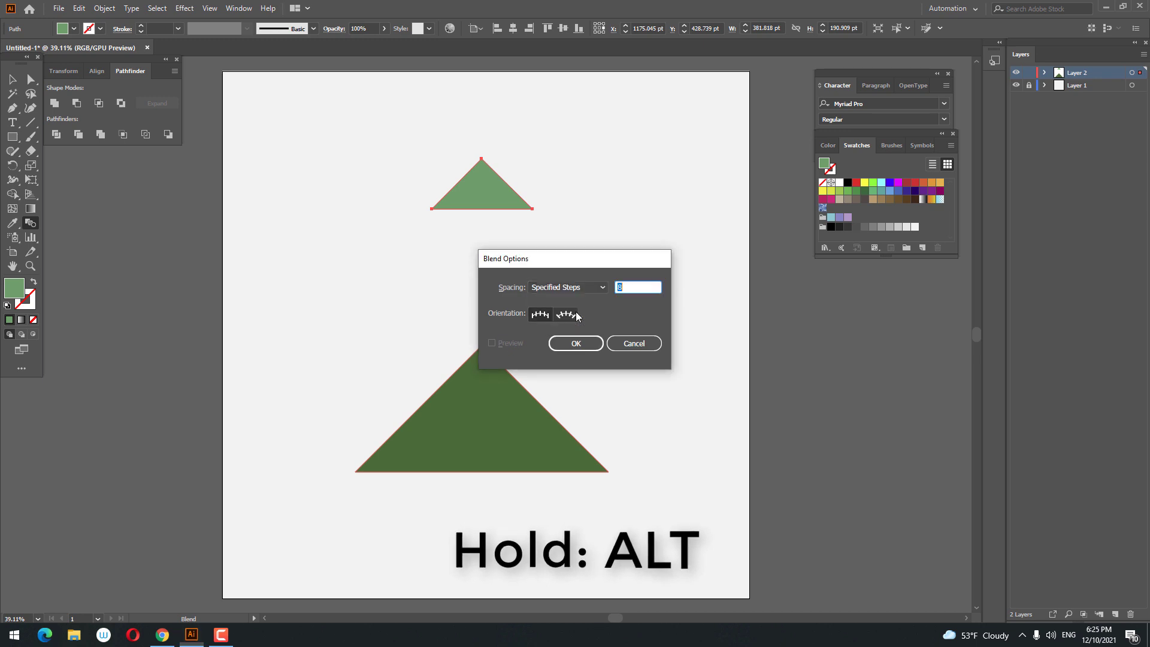
{"action": "key", "text": "Return"}
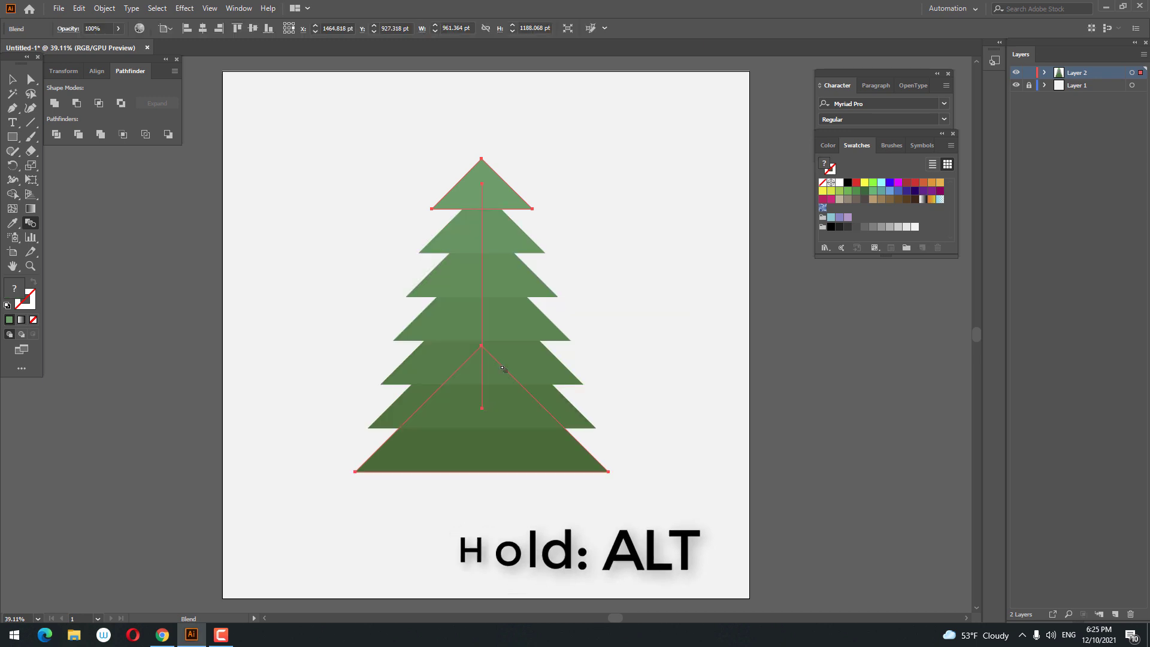
Expand the blend into separate triangle shapes with Object > Expand.
{"action": "key", "text": "z"}
{"action": "key", "text": "ctrl+plus"}
{"action": "left_click", "coordinate": [513, 296]}
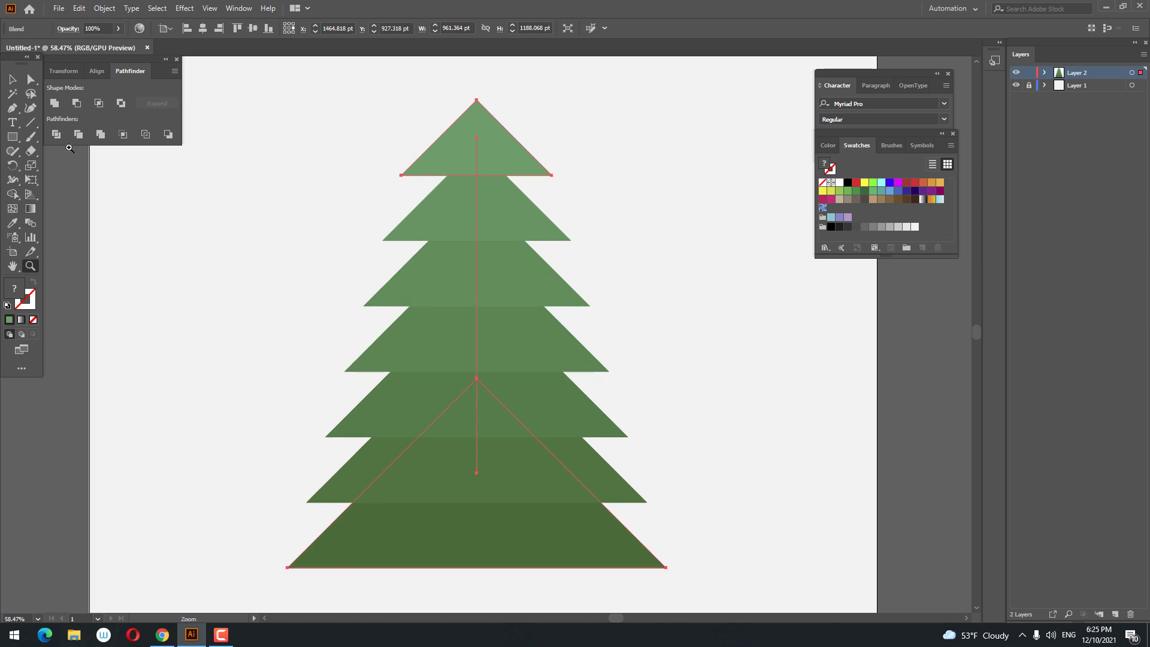
{"action": "left_click", "coordinate": [12, 79]}
{"action": "left_click", "coordinate": [105, 8]}
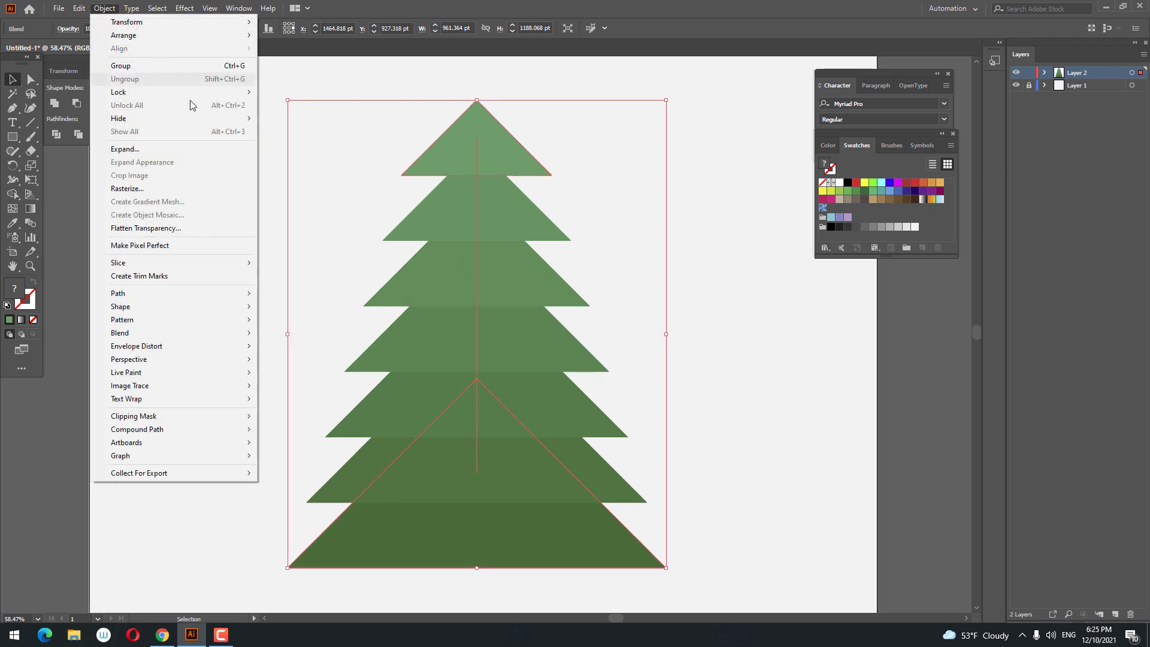
{"action": "left_click", "coordinate": [173, 148]}
{"action": "left_click", "coordinate": [262, 298]}
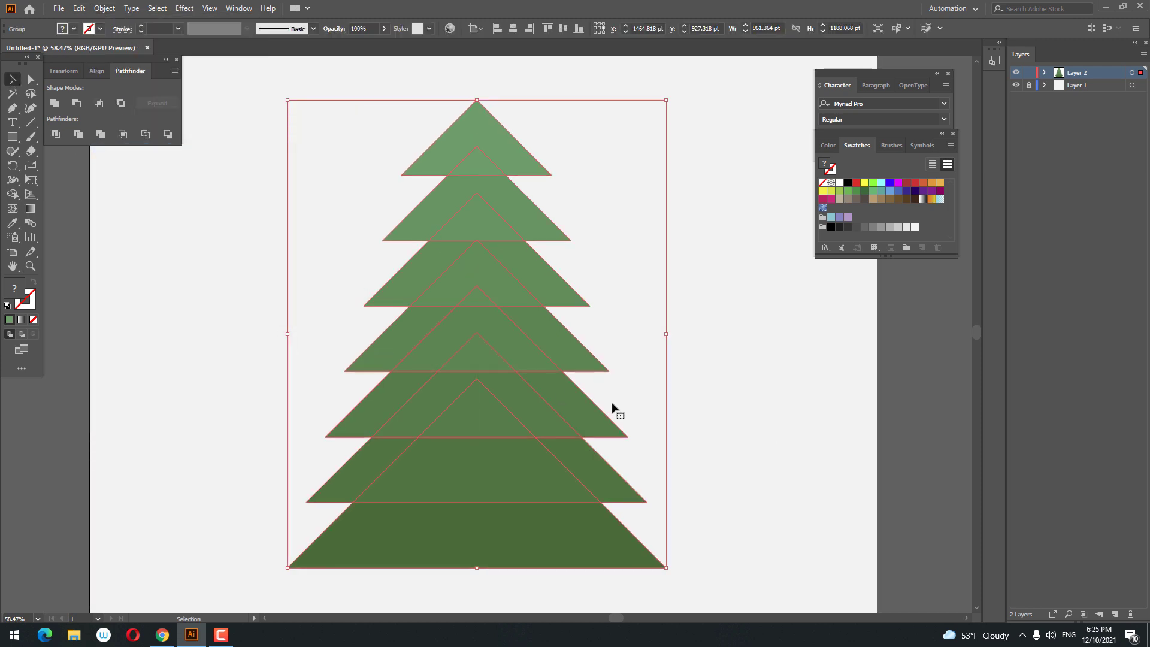
{"action": "left_click", "coordinate": [741, 418]}
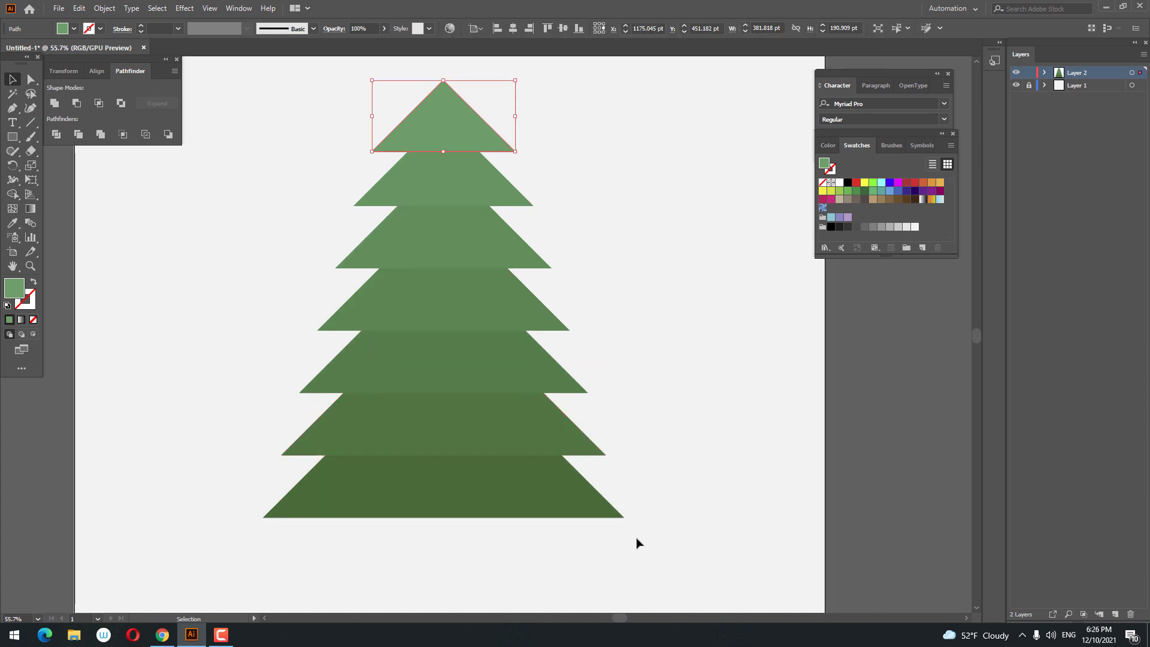
Apply a 30 pt Offset Path to every tier of the tree.
{"action": "left_click_drag", "start_coordinate": [636, 542], "coordinate": [295, 79]}
{"action": "left_click", "coordinate": [117, 8]}
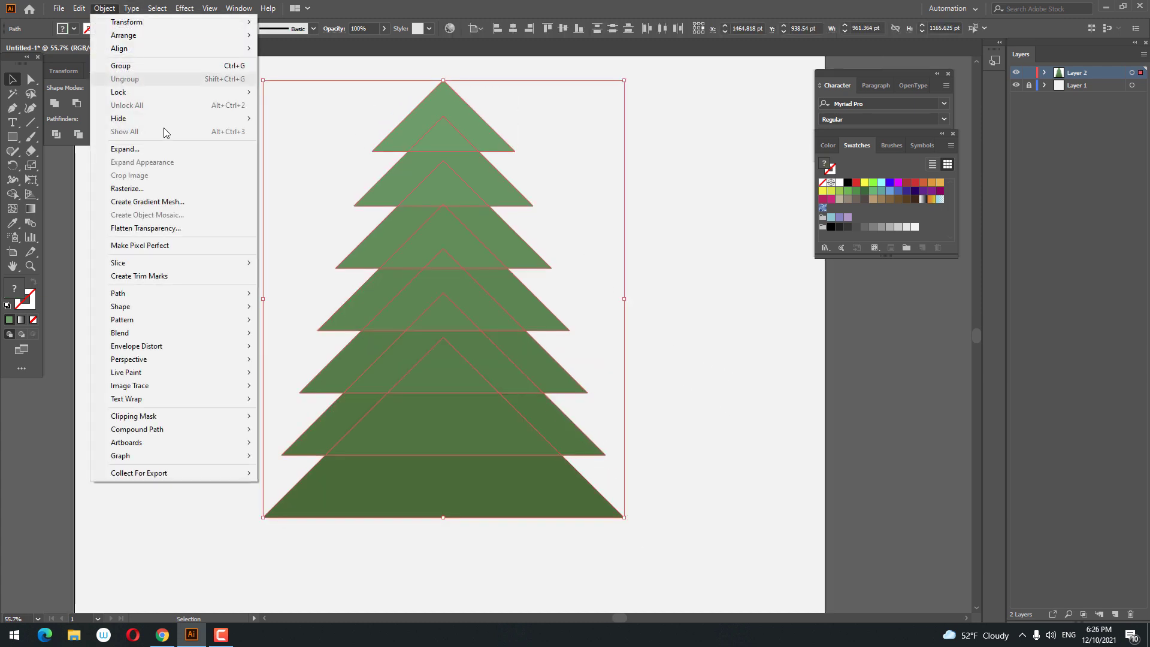
{"action": "mouse_move", "coordinate": [118, 293]}
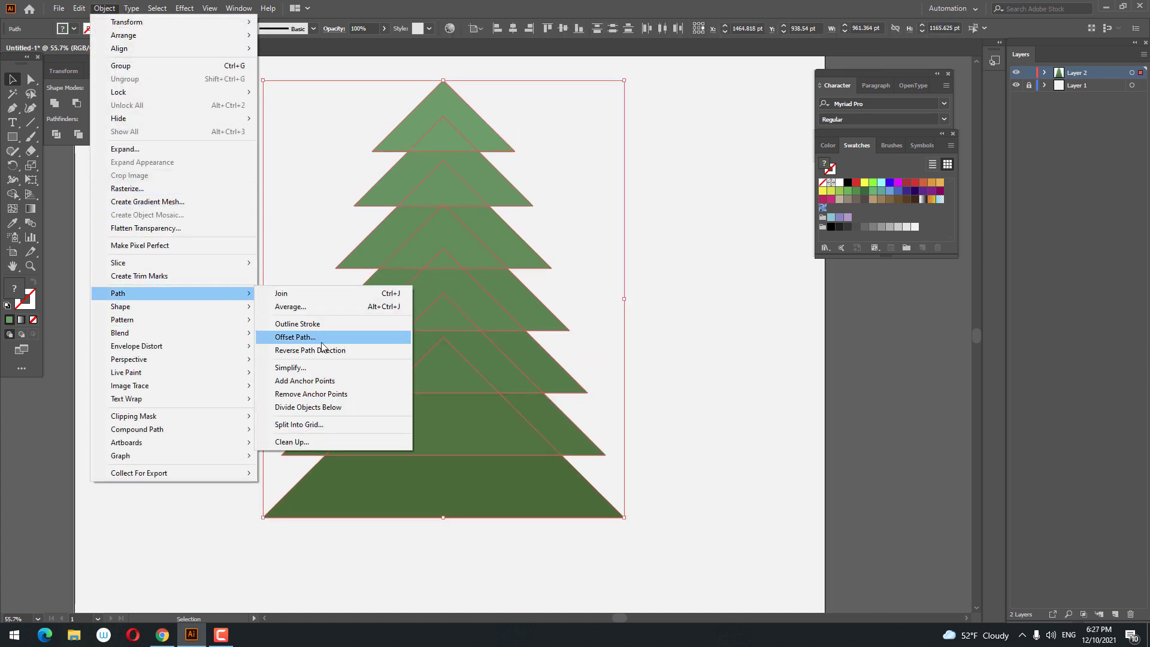
{"action": "left_click", "coordinate": [333, 337]}
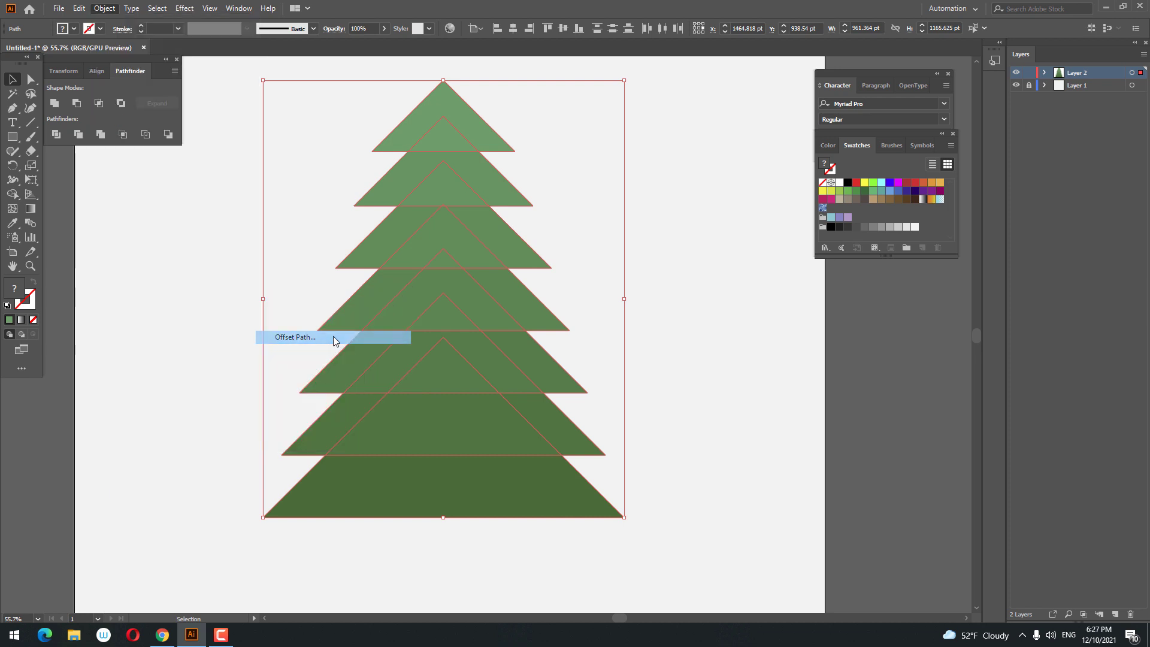
{"action": "left_click", "coordinate": [663, 295]}
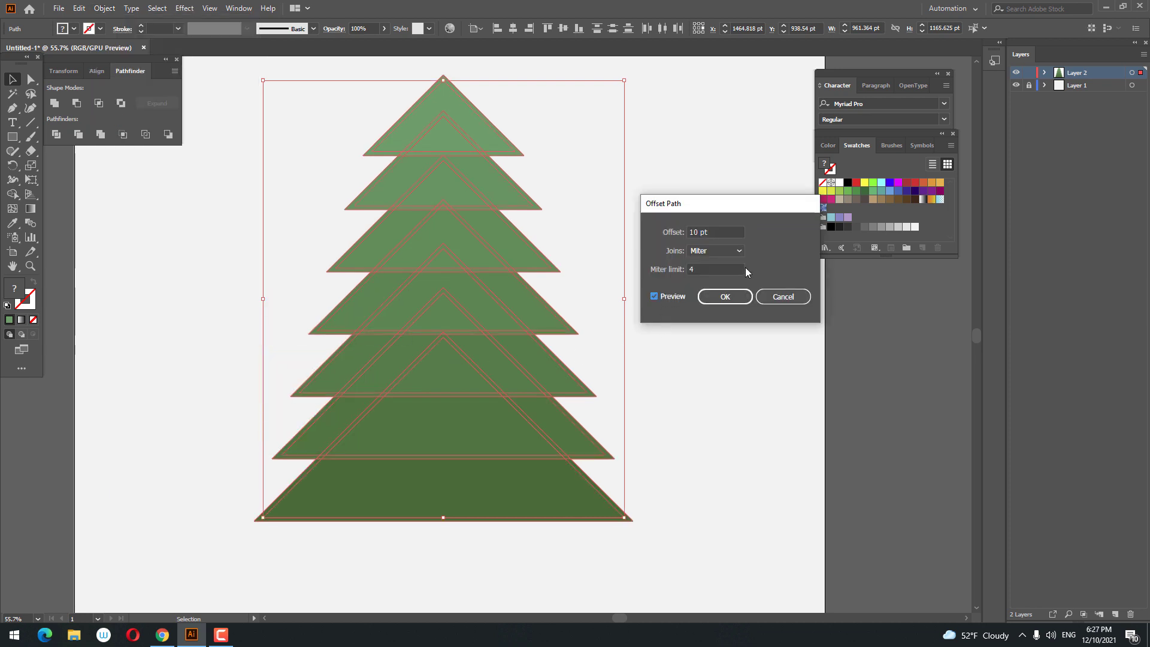
{"action": "left_click_drag", "start_coordinate": [736, 231], "coordinate": [610, 231]}
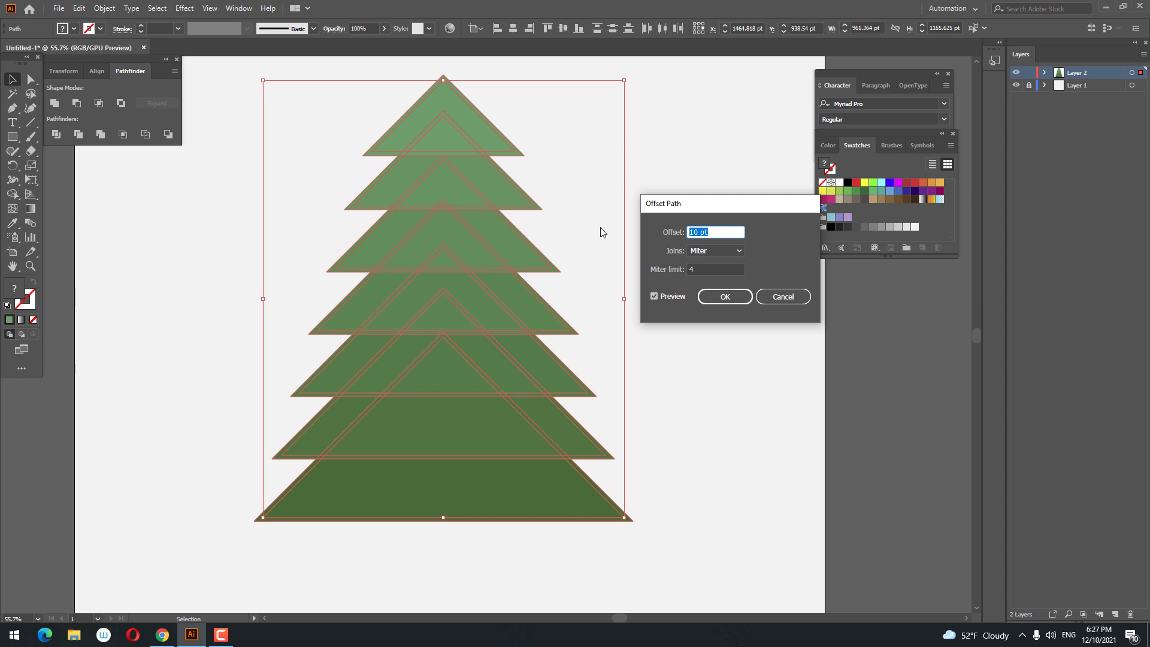
{"action": "type", "text": "20"}
{"action": "left_click", "coordinate": [668, 296]}
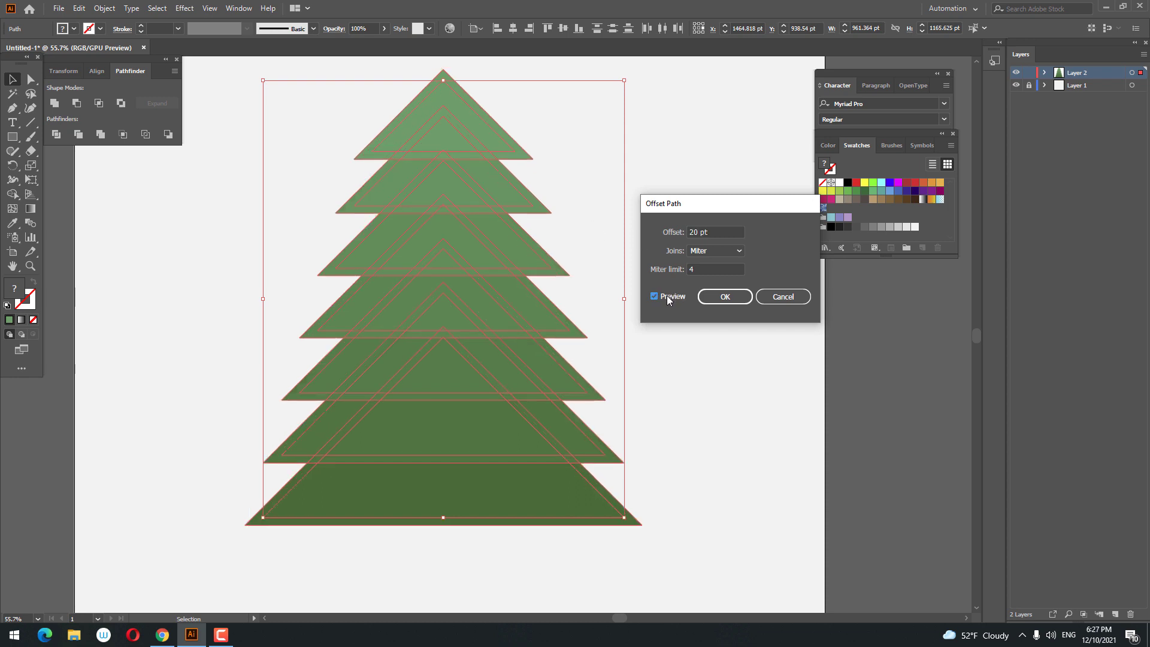
{"action": "left_click", "coordinate": [654, 296]}
{"action": "left_click", "coordinate": [716, 232]}
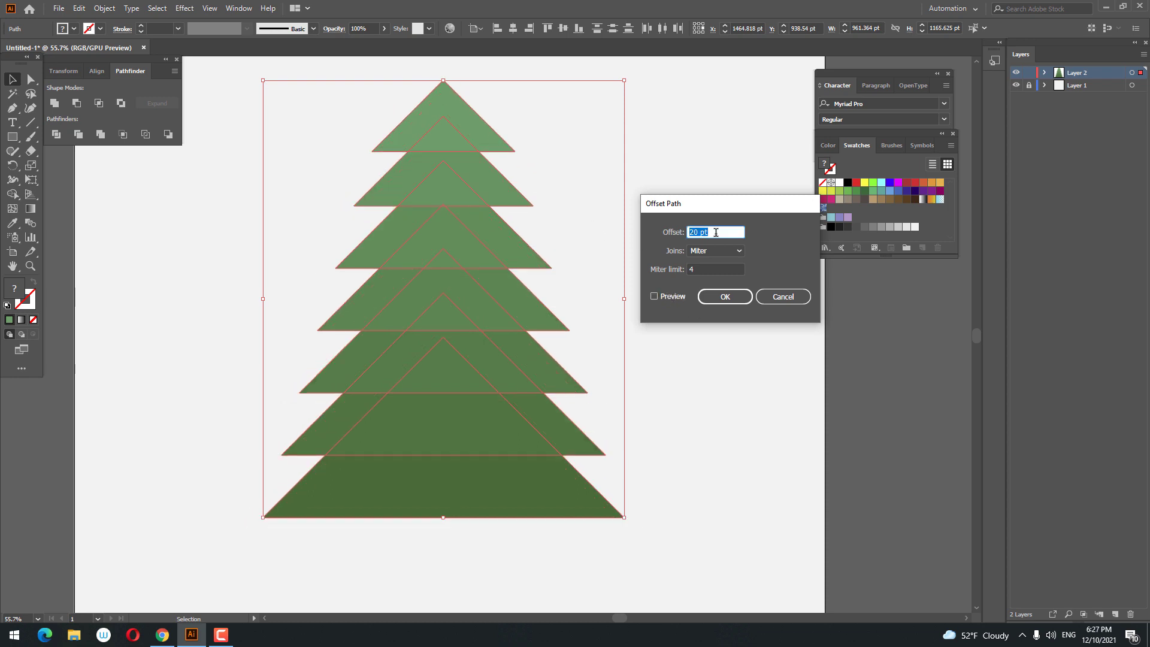
{"action": "type", "text": "30"}
{"action": "left_click", "coordinate": [654, 296]}
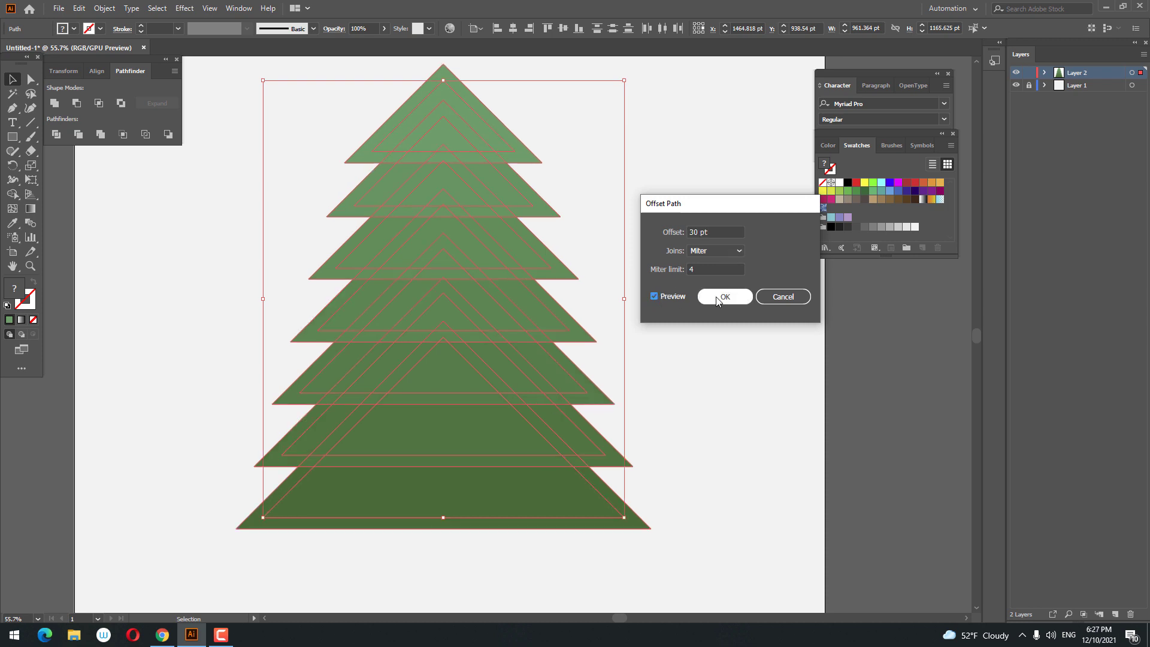
{"action": "left_click", "coordinate": [723, 299]}
Eyedropper darker green from lower tiers onto the top three tier triangles.
{"action": "left_click", "coordinate": [649, 273]}
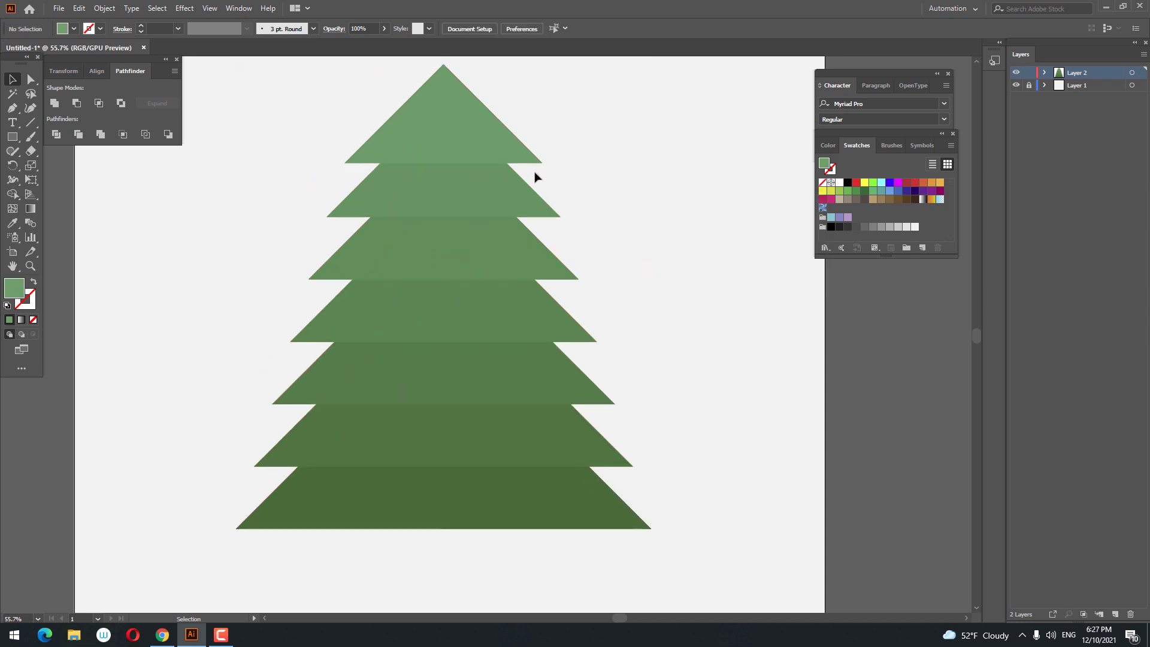
{"action": "left_click", "coordinate": [537, 163]}
{"action": "left_click", "coordinate": [12, 223]}
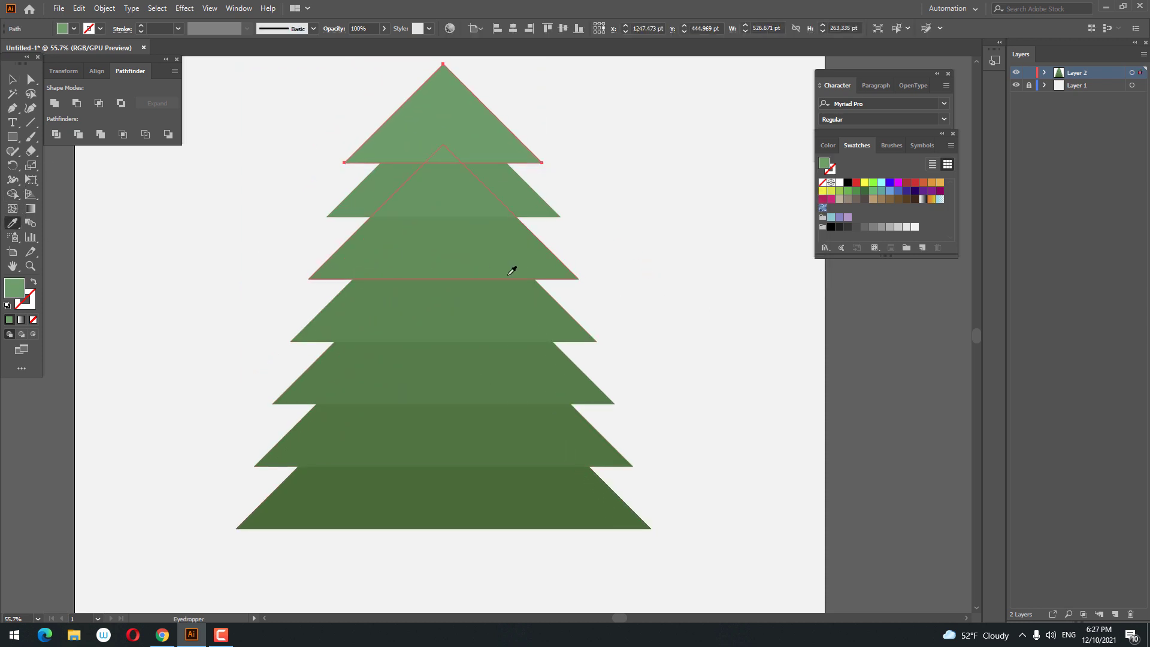
{"action": "left_click", "coordinate": [523, 250]}
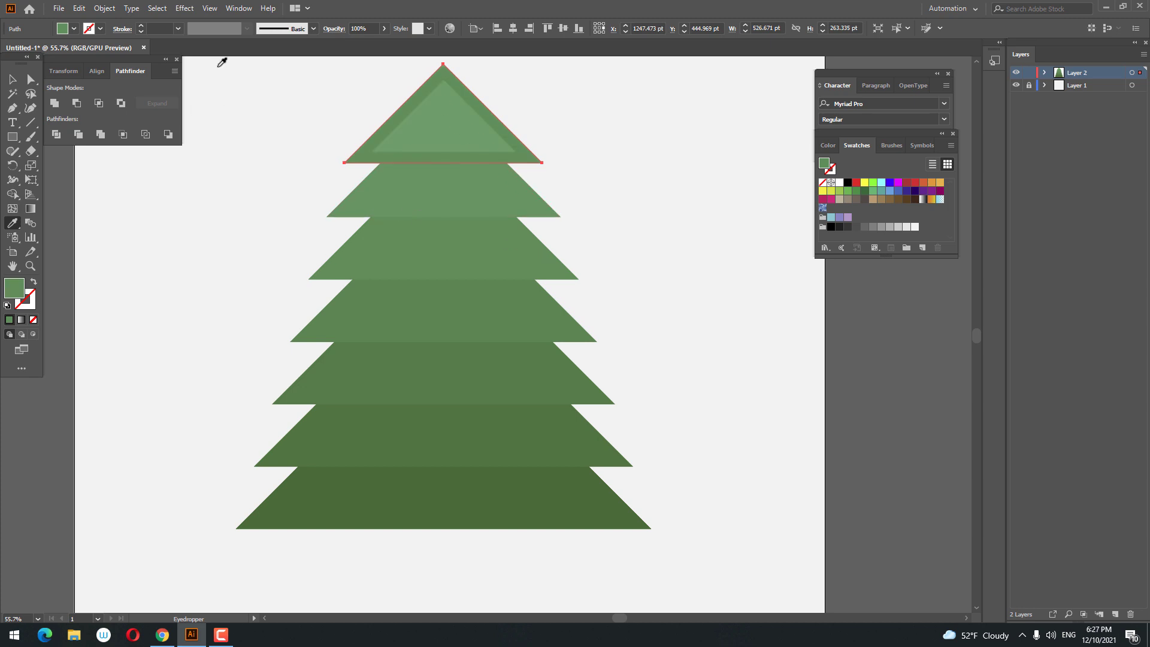
{"action": "left_click", "coordinate": [9, 82]}
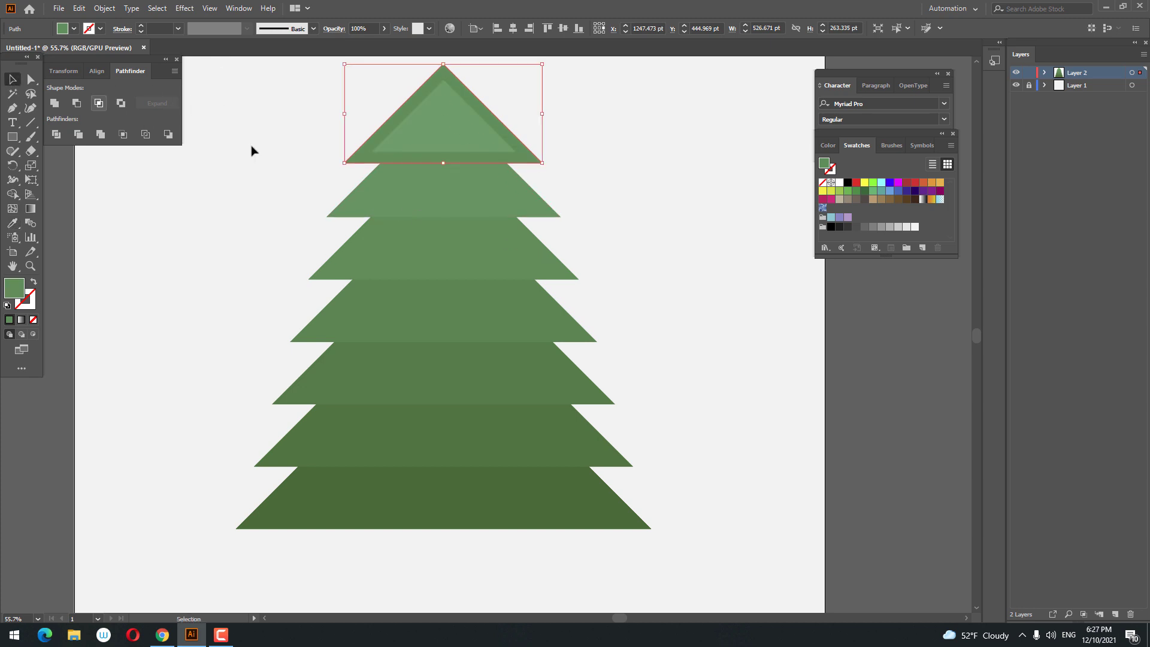
{"action": "left_click", "coordinate": [551, 217]}
{"action": "left_click", "coordinate": [12, 222]}
{"action": "left_click", "coordinate": [474, 311]}
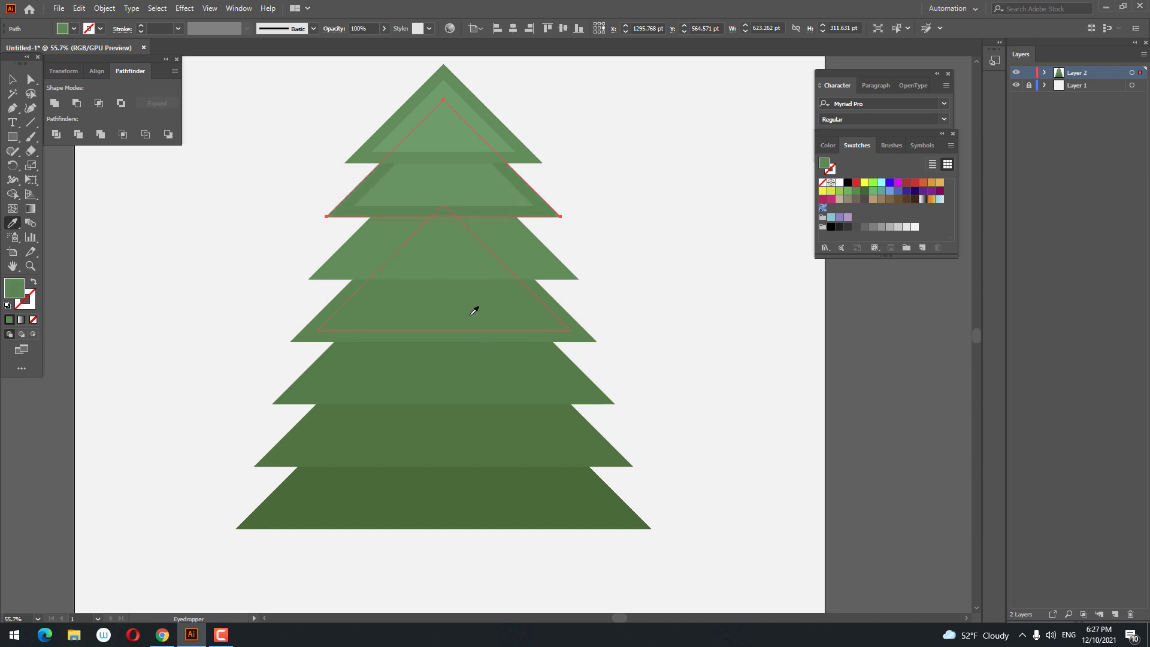
{"action": "left_click", "coordinate": [12, 79]}
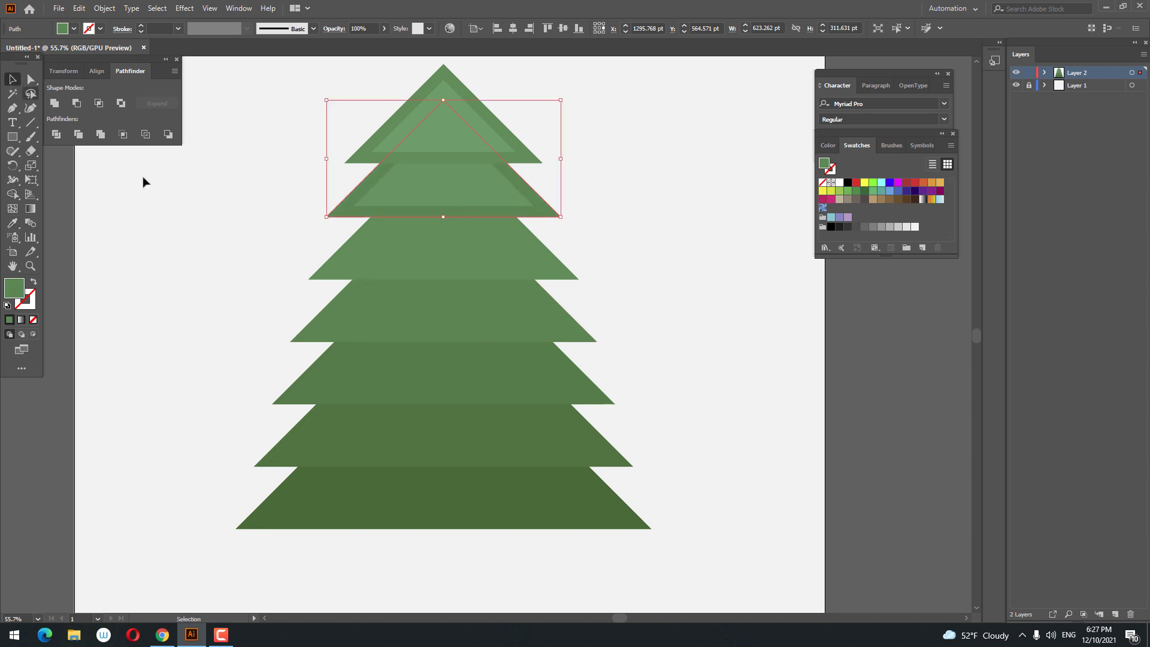
{"action": "left_click", "coordinate": [571, 279]}
{"action": "left_click", "coordinate": [12, 223]}
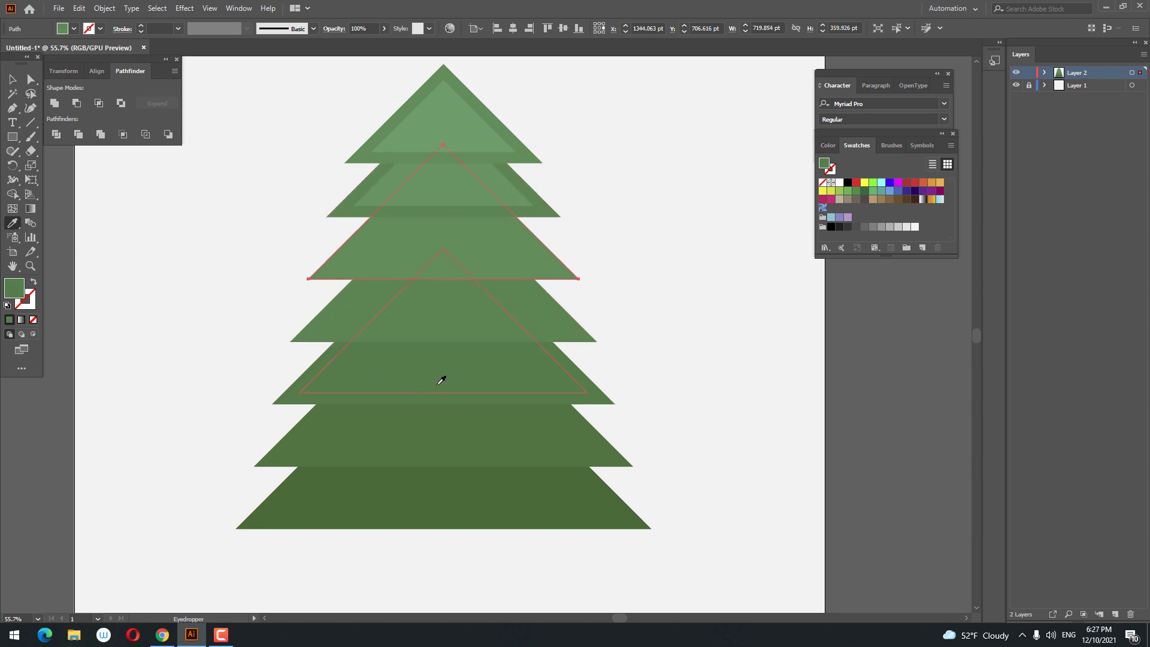
{"action": "left_click", "coordinate": [441, 380]}
Eyedropper the lower tiers' darker green onto the fourth and fifth tier triangles.
{"action": "left_click", "coordinate": [12, 84]}
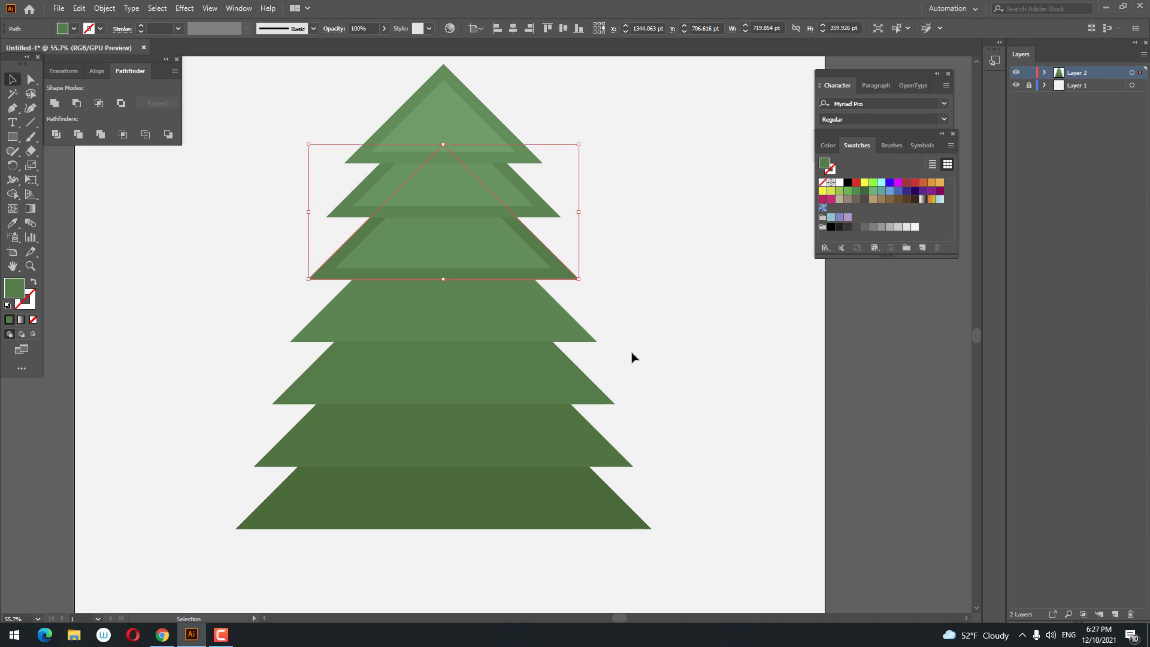
{"action": "left_click", "coordinate": [595, 341]}
{"action": "left_click", "coordinate": [12, 224]}
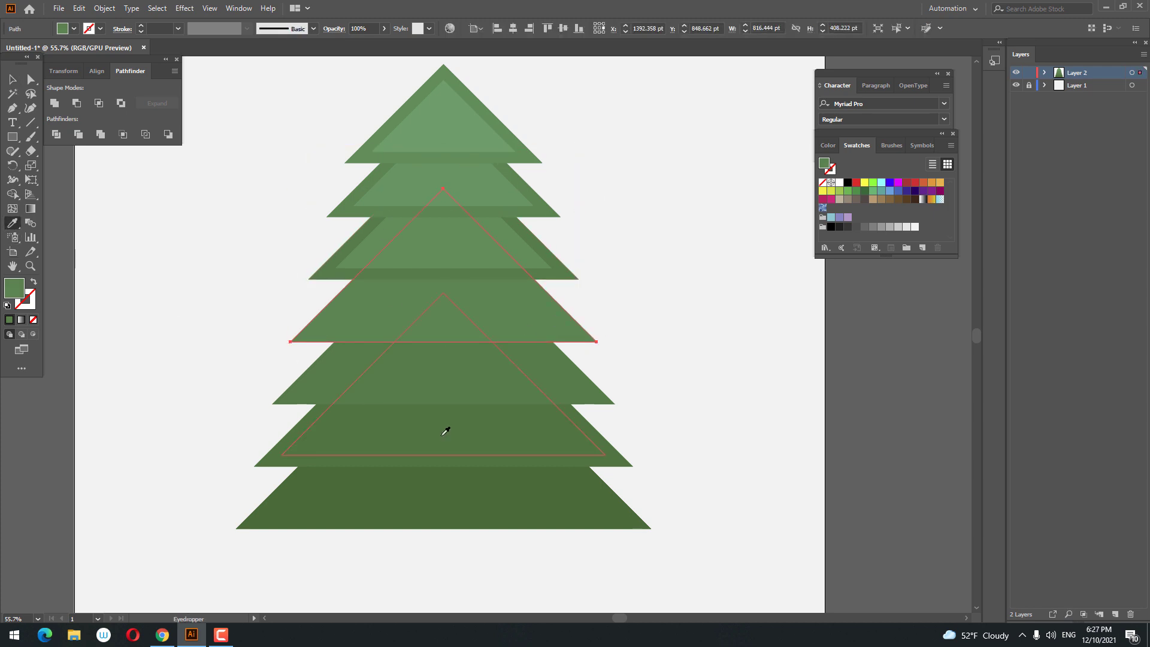
{"action": "left_click", "coordinate": [447, 429]}
{"action": "left_click", "coordinate": [13, 84]}
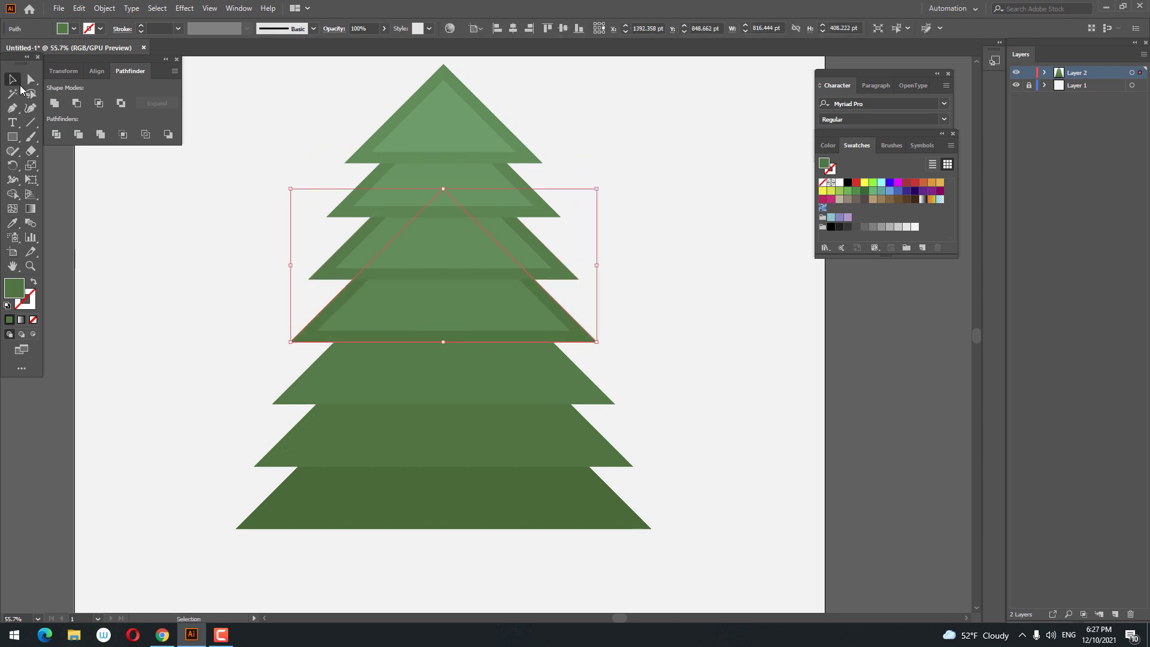
{"action": "left_click", "coordinate": [611, 405]}
{"action": "left_click", "coordinate": [12, 223]}
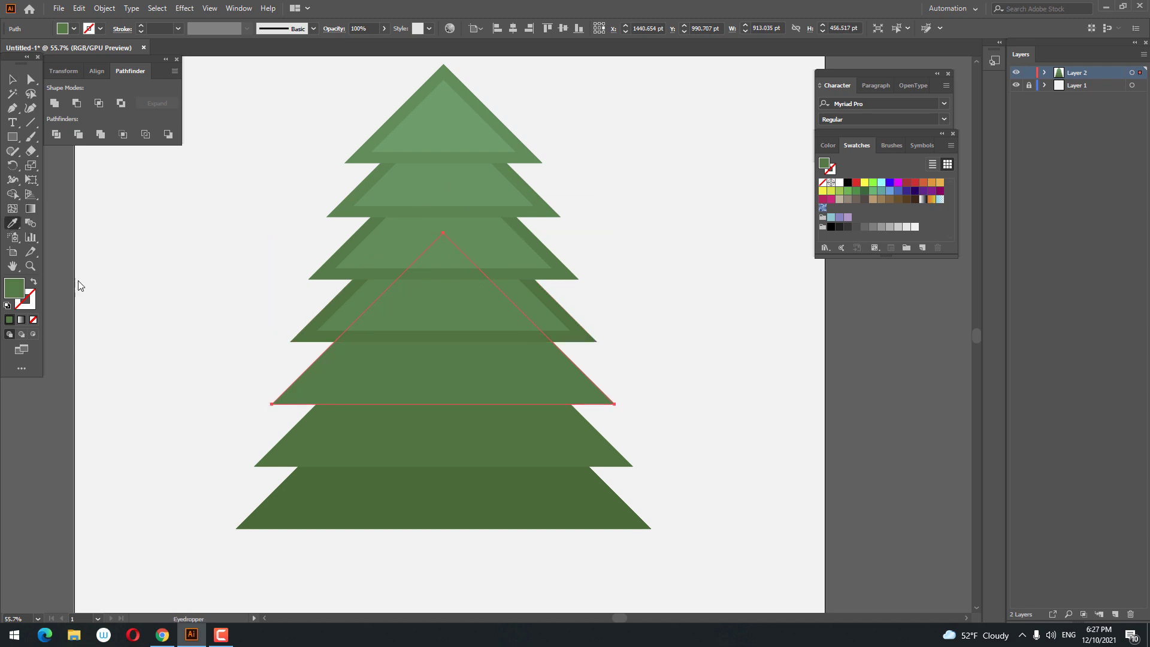
{"action": "left_click", "coordinate": [443, 505]}
Fill the larger sixth-tier triangle with a darker green from the Color Picker.
{"action": "left_click", "coordinate": [10, 79]}
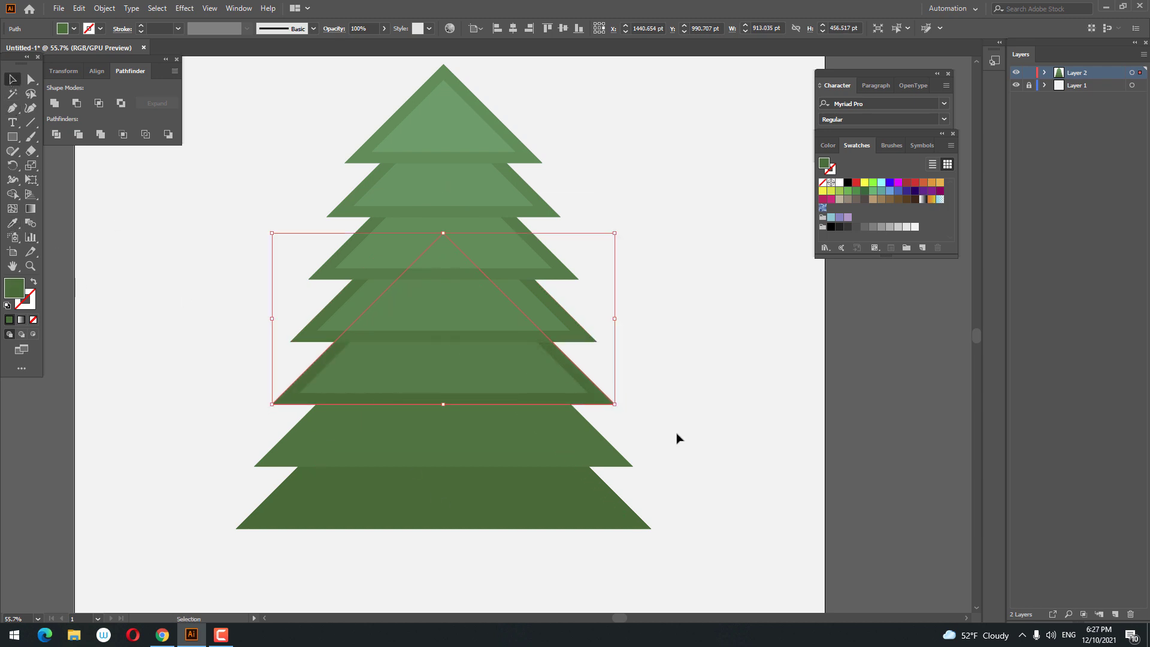
{"action": "left_click", "coordinate": [632, 465]}
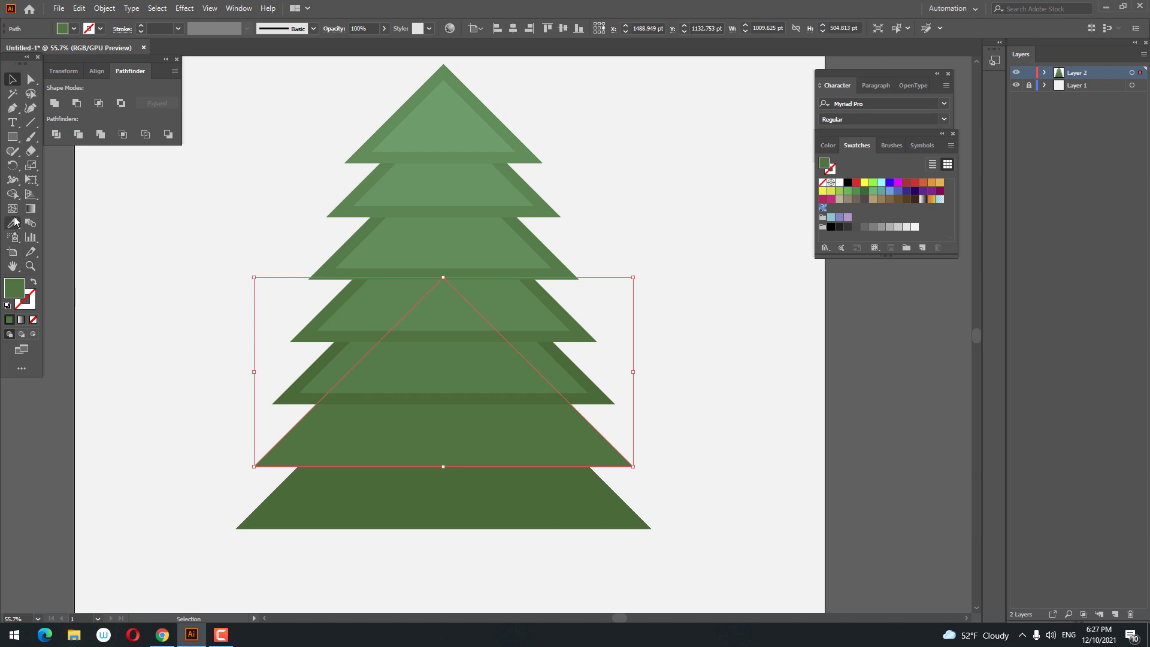
{"action": "double_click", "coordinate": [9, 282]}
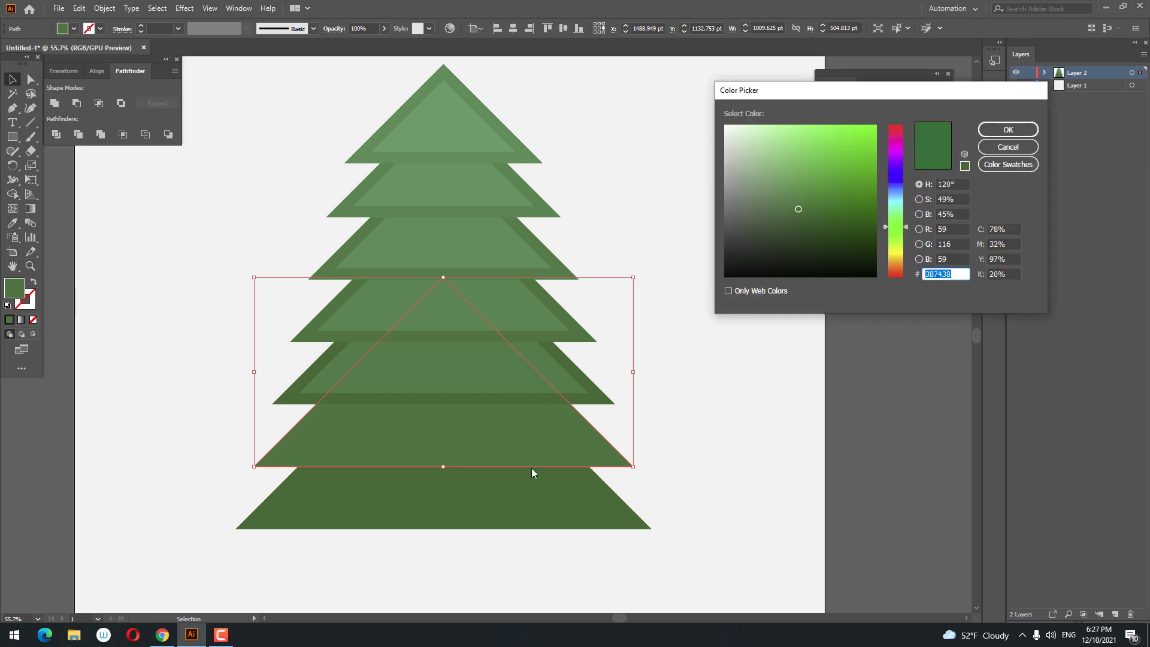
{"action": "left_click", "coordinate": [796, 214]}
{"action": "left_click", "coordinate": [1008, 129]}
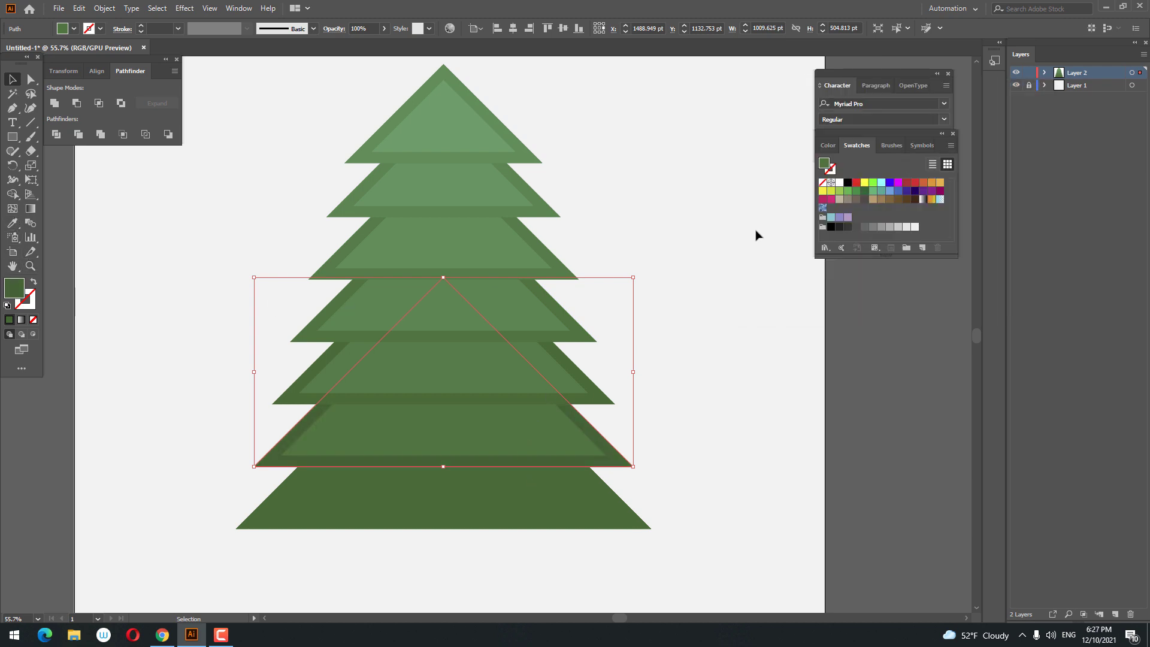
{"action": "key", "text": "z"}
{"action": "left_click", "coordinate": [602, 312], "text": "alt"}
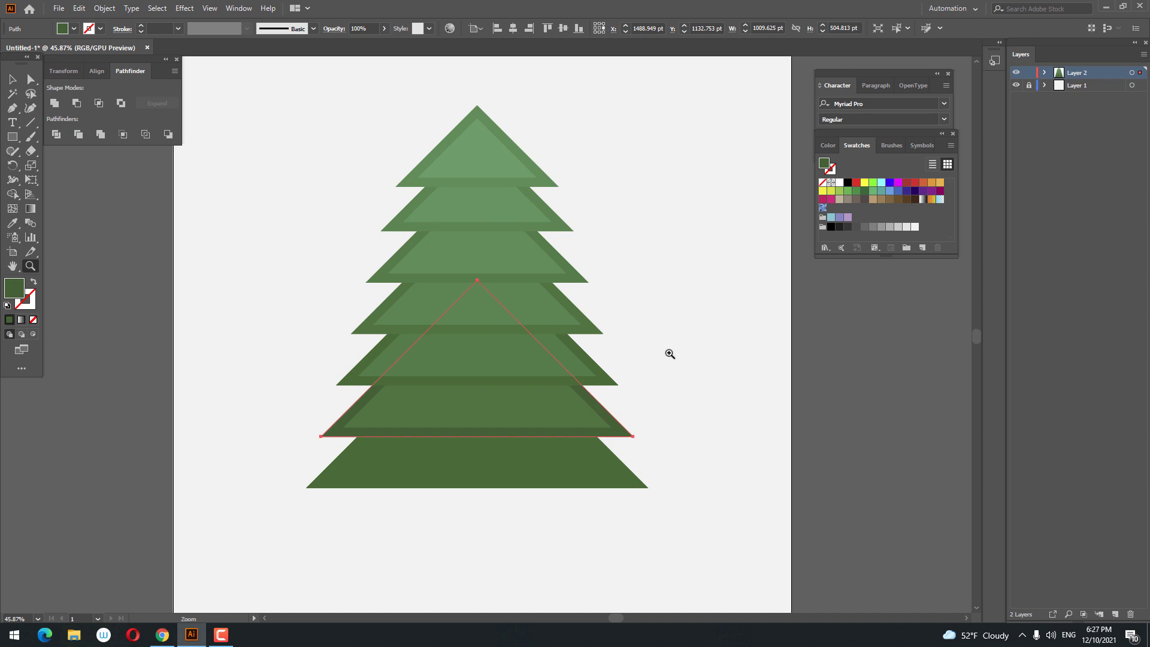
{"action": "left_click", "coordinate": [656, 368]}
Divide all overlapping tree triangles with Pathfinder and enter the resulting group.
{"action": "left_click", "coordinate": [8, 77]}
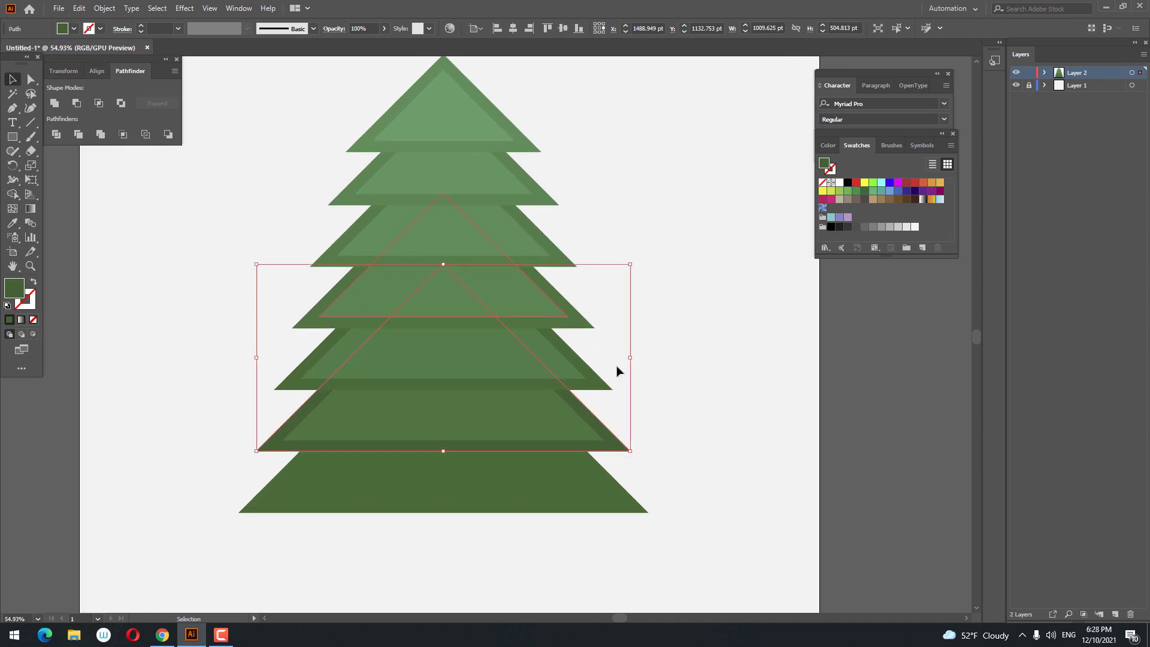
{"action": "mouse_move", "coordinate": [706, 505]}
{"action": "left_mouse_down"}
{"action": "mouse_move", "coordinate": [326, 82]}
{"action": "mouse_move", "coordinate": [231, 58]}
{"action": "left_mouse_up"}
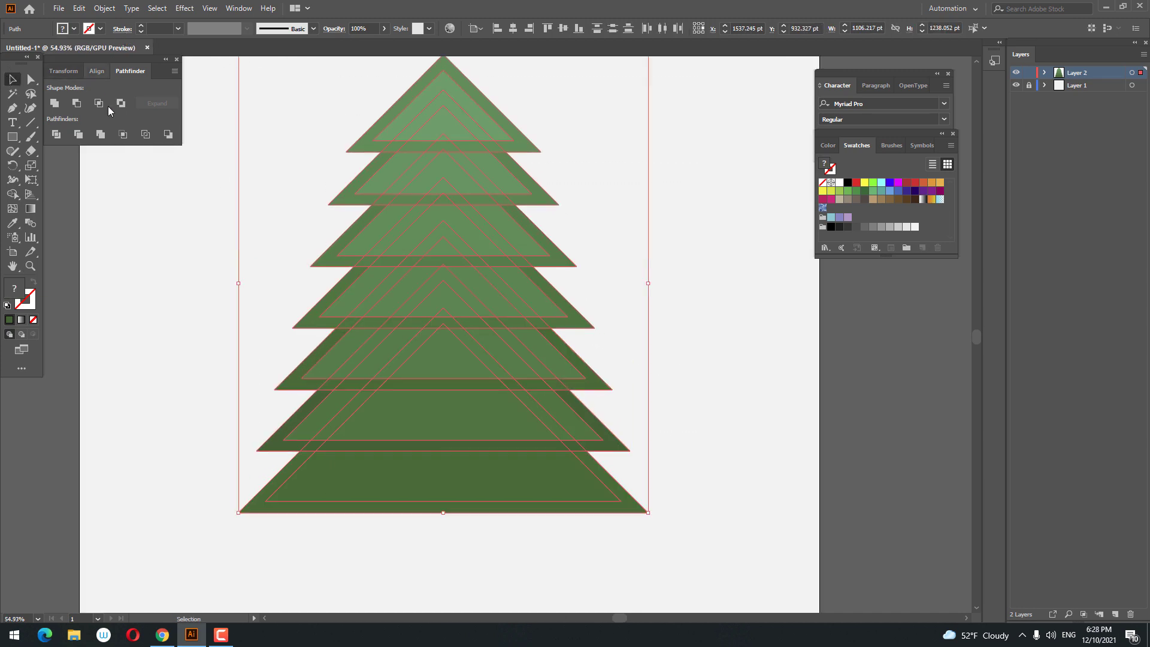
{"action": "left_click", "coordinate": [58, 135]}
{"action": "double_click", "coordinate": [528, 153]}
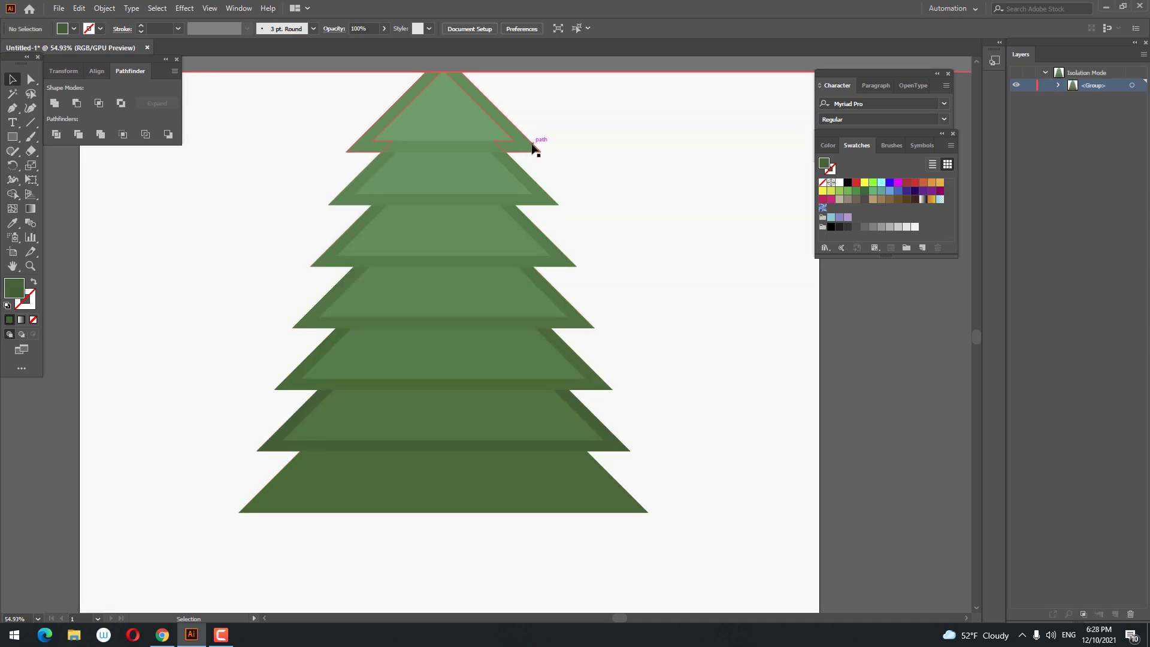
Delete the stray side fragments of the second, third and fourth tiers.
{"action": "left_click", "coordinate": [554, 206]}
{"action": "key", "text": "Delete"}
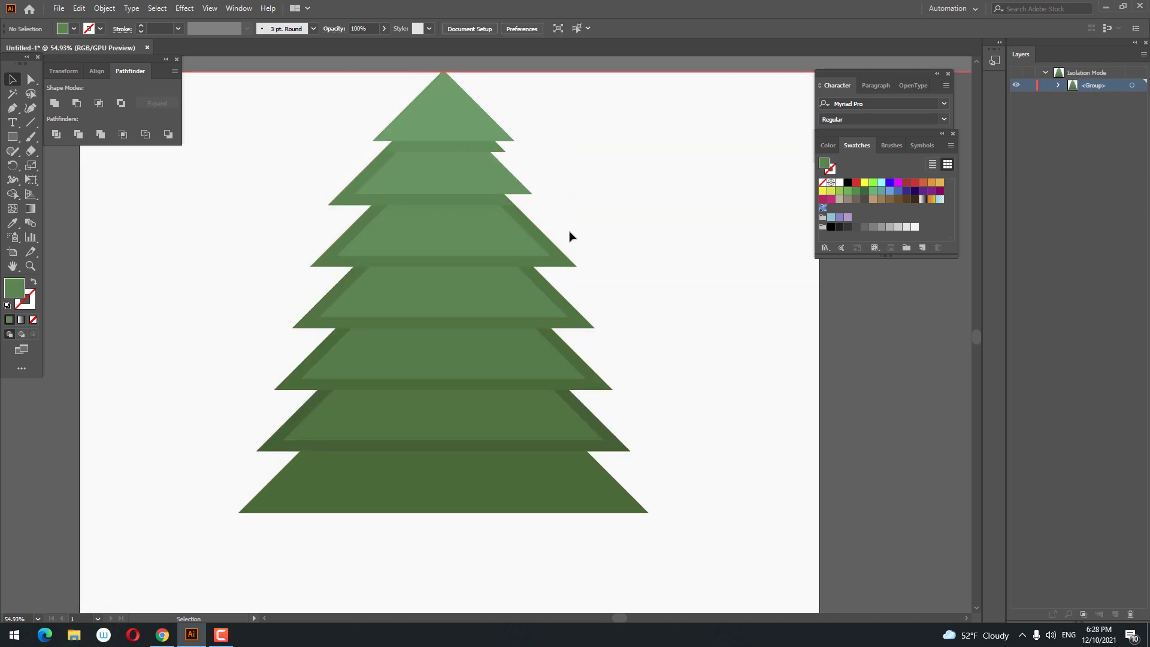
{"action": "left_click", "coordinate": [341, 193]}
{"action": "key", "text": "Delete"}
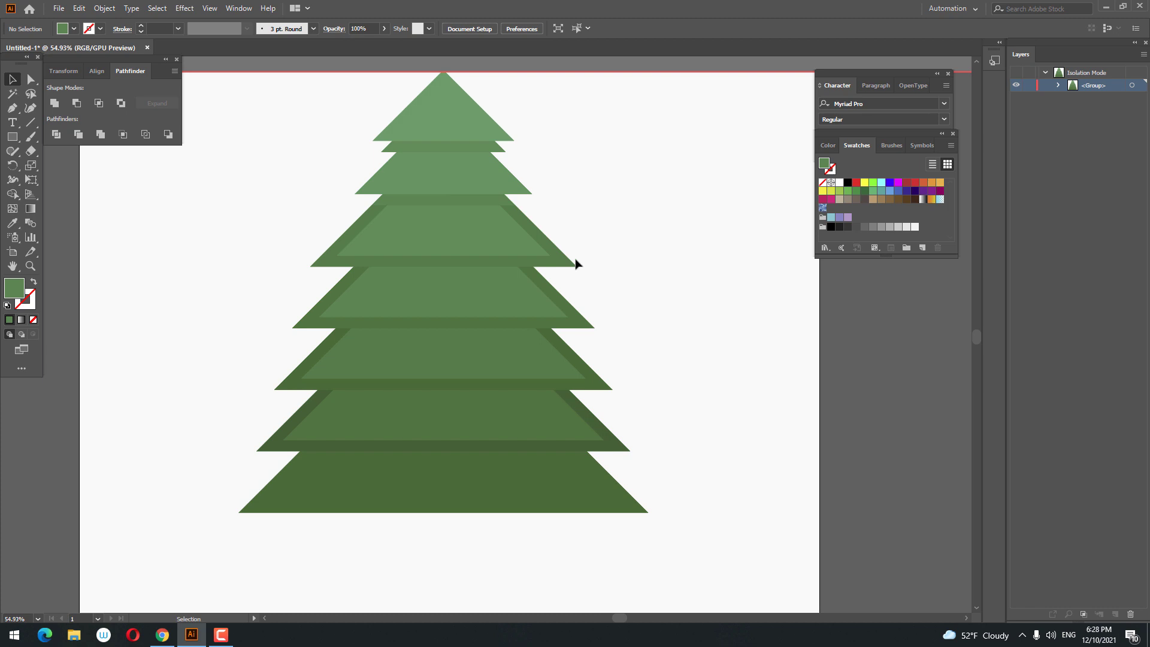
{"action": "left_click", "coordinate": [575, 263]}
{"action": "key", "text": "Delete"}
{"action": "left_click", "coordinate": [329, 269]}
{"action": "key", "text": "Delete"}
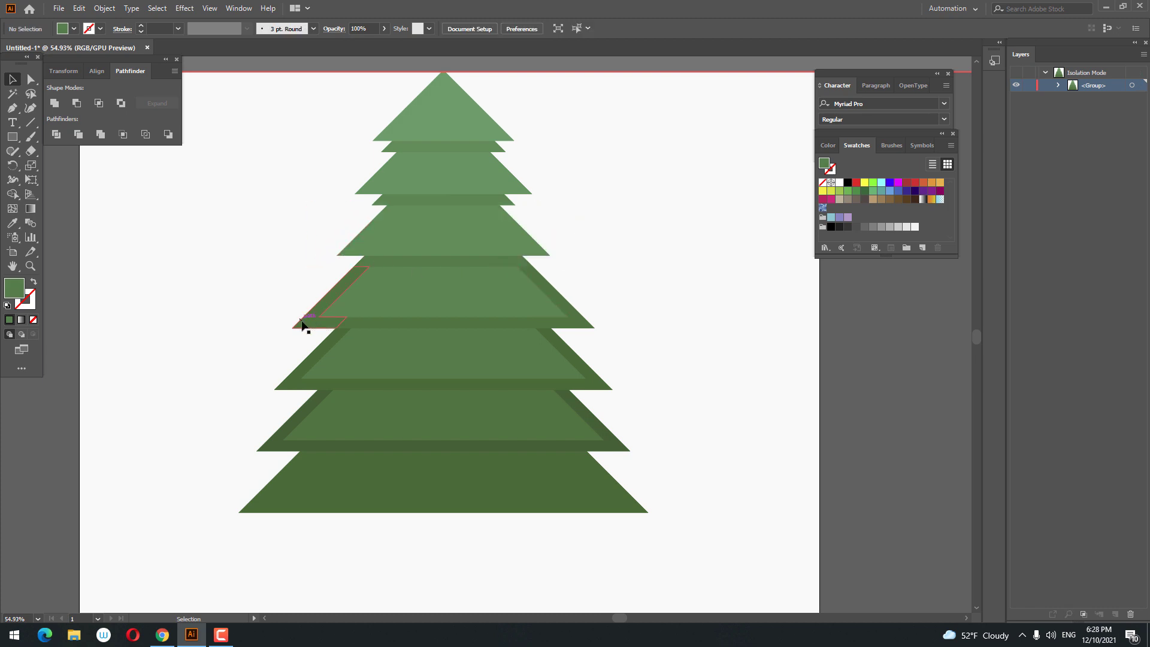
{"action": "left_click", "coordinate": [302, 323]}
{"action": "key", "text": "Delete"}
{"action": "left_click", "coordinate": [593, 328]}
{"action": "key", "text": "Delete"}
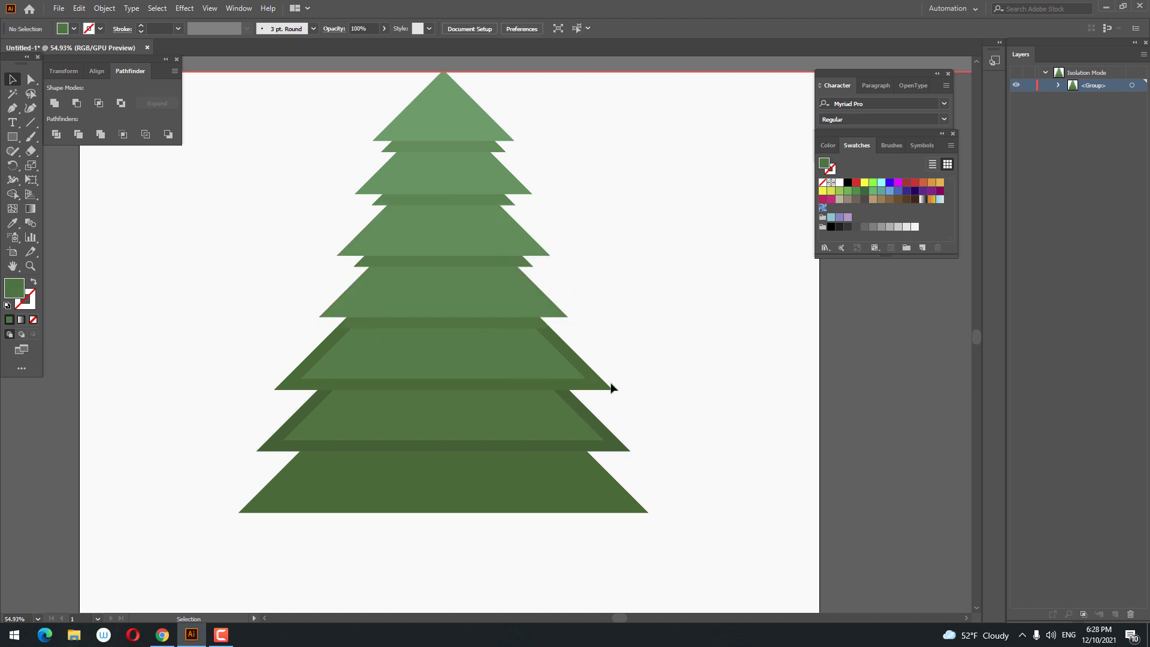
Delete the fifth and lower tiers' side fragments, undoing the last, then exit isolation.
{"action": "left_click", "coordinate": [607, 389]}
{"action": "key", "text": "Delete"}
{"action": "left_click", "coordinate": [290, 388]}
{"action": "key", "text": "Delete"}
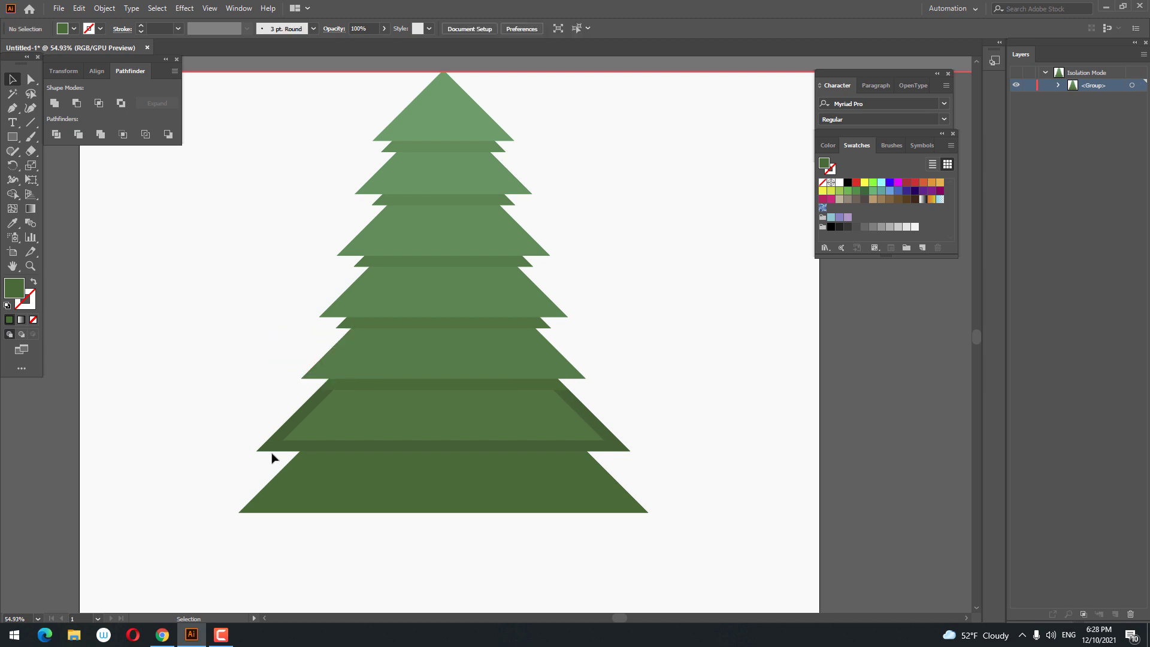
{"action": "left_click", "coordinate": [270, 446]}
{"action": "key", "text": "Delete"}
{"action": "left_click", "coordinate": [633, 458]}
{"action": "key", "text": "Delete"}
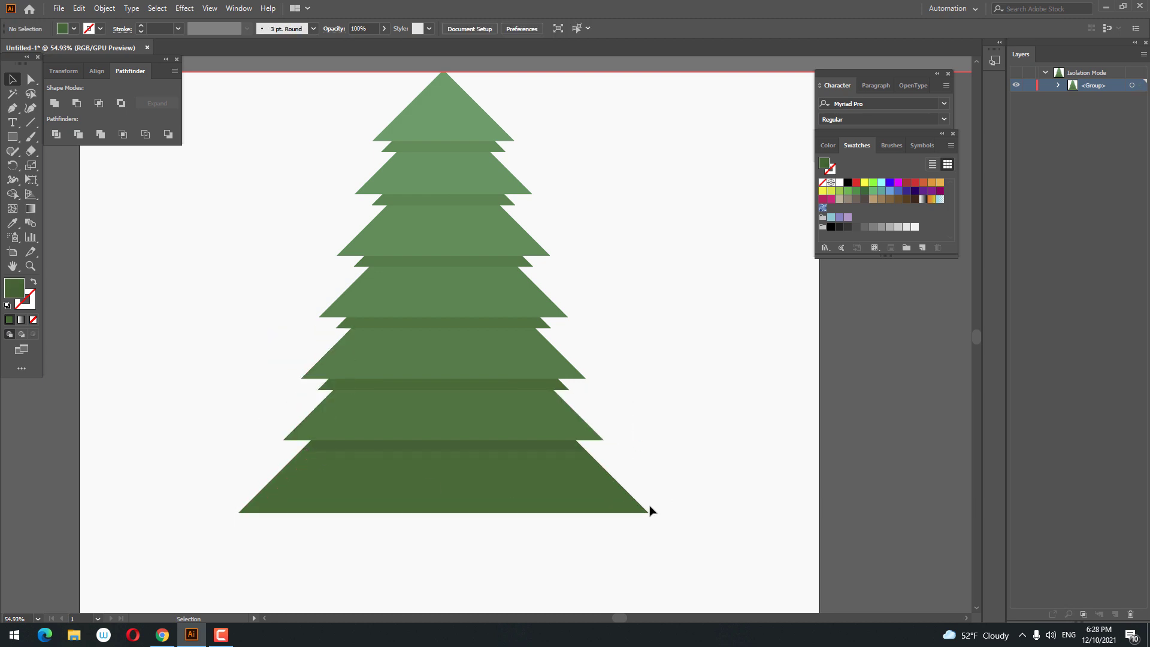
{"action": "key", "text": "ctrl+z"}
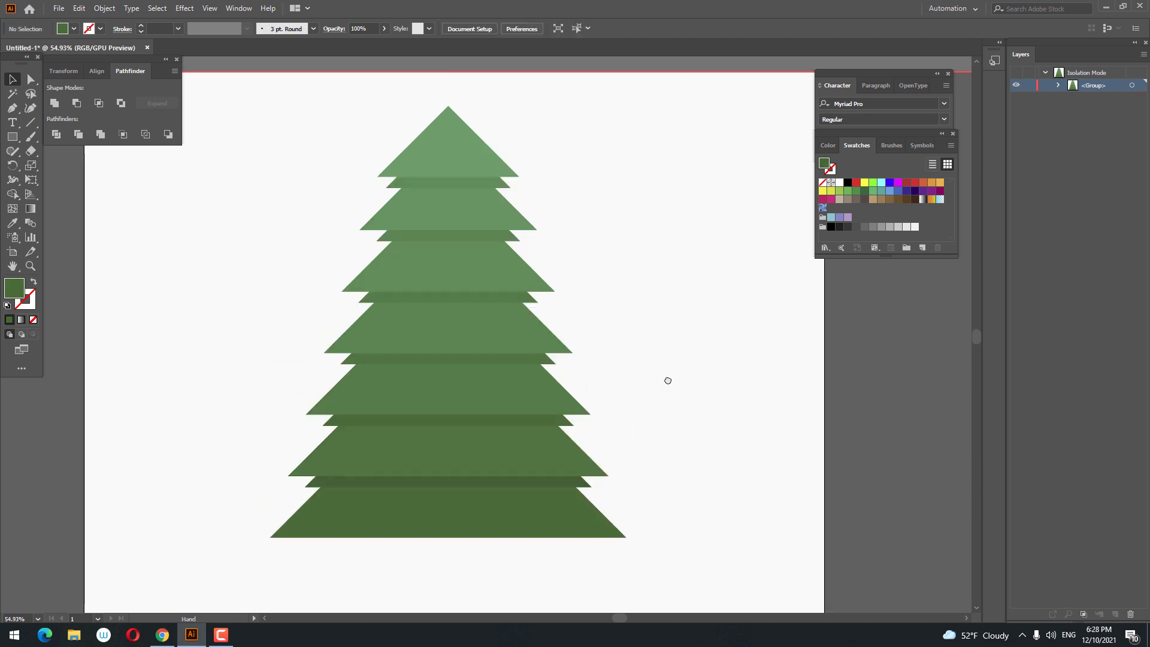
{"action": "key", "text": "Escape"}
{"action": "key", "text": "z"}
{"action": "left_click_drag", "start_coordinate": [662, 367], "coordinate": [590, 308]}
{"action": "left_click_drag", "start_coordinate": [612, 360], "coordinate": [466, 330]}
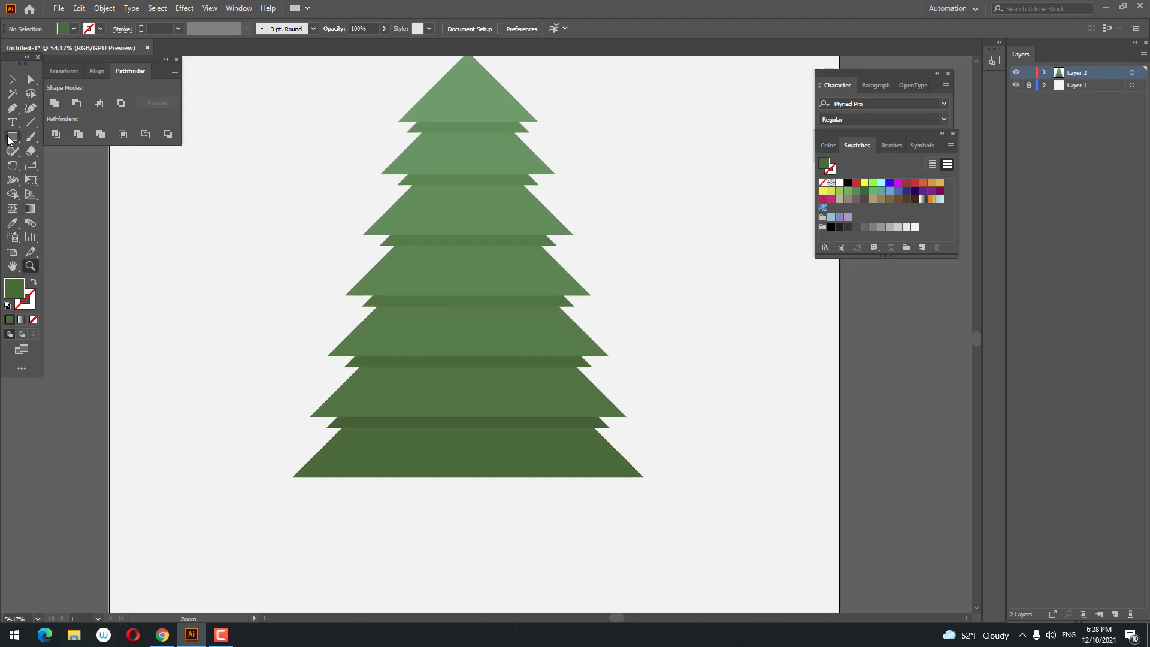
Draw a brown rectangular trunk below the tree's bottom edge.
{"action": "left_click_drag", "start_coordinate": [442, 478], "coordinate": [489, 514]}
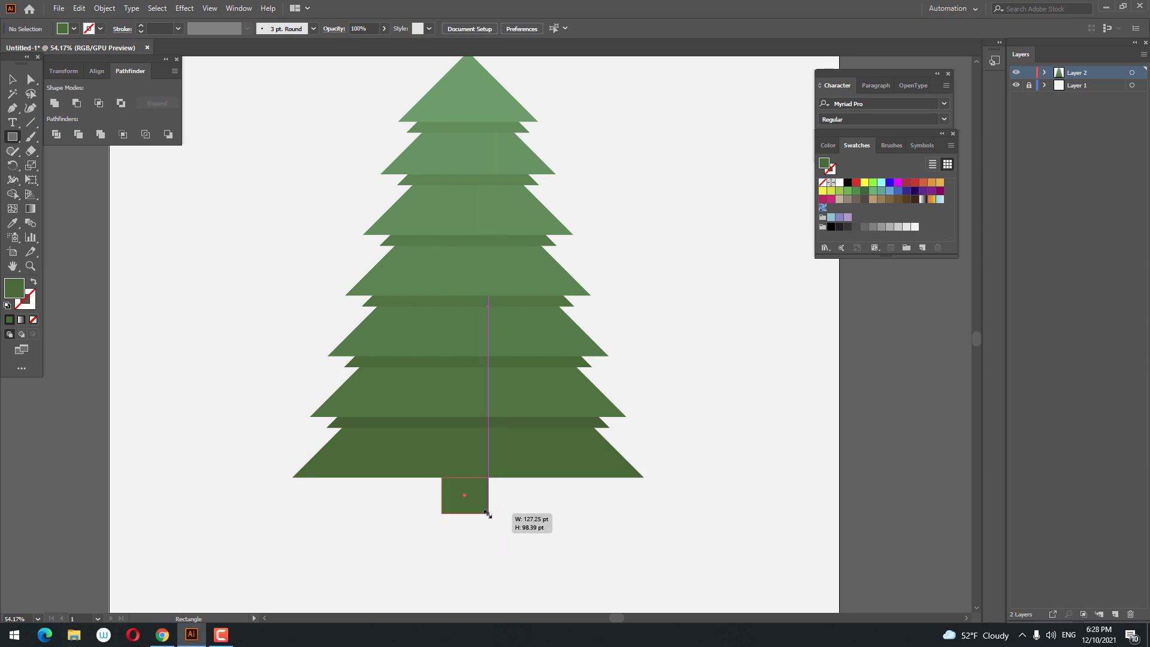
{"action": "double_click", "coordinate": [14, 288]}
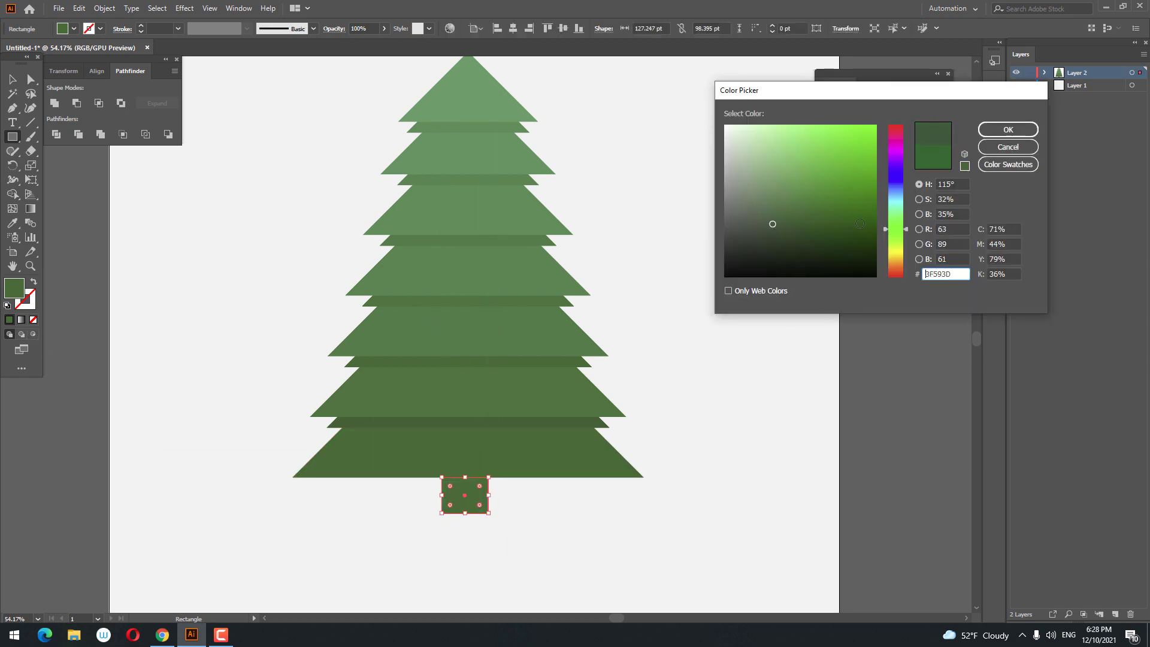
{"action": "left_click_drag", "start_coordinate": [898, 265], "coordinate": [897, 267]}
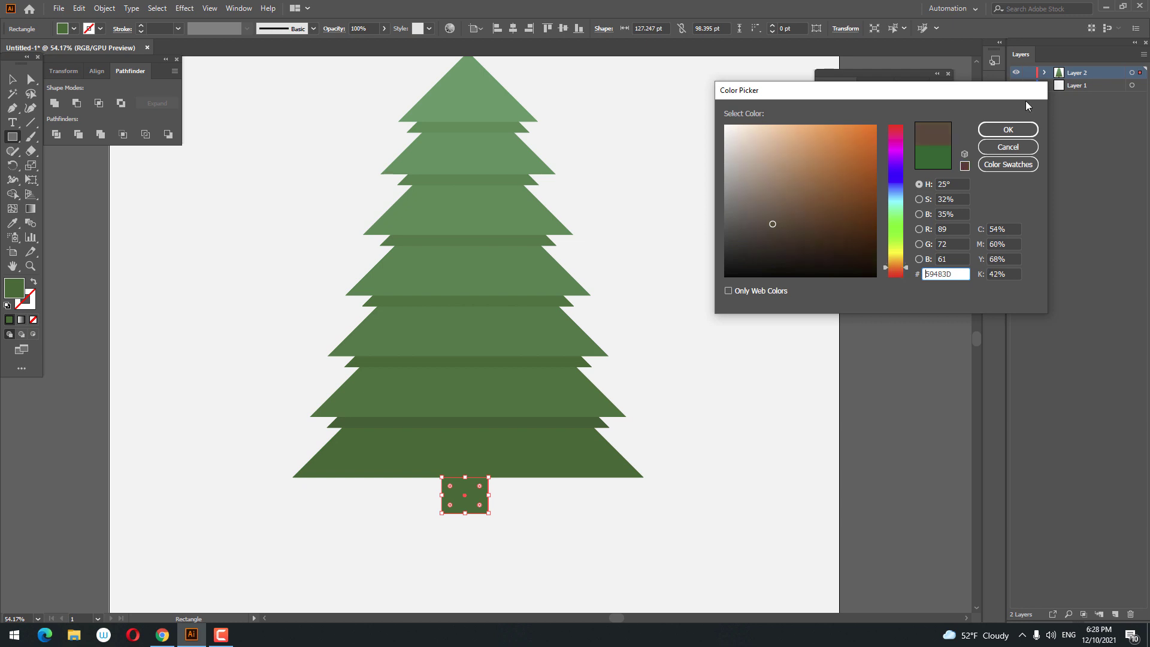
{"action": "key", "text": "Return"}
Align the trunk and the tree group to a shared horizontal centre.
{"action": "left_click", "coordinate": [13, 78]}
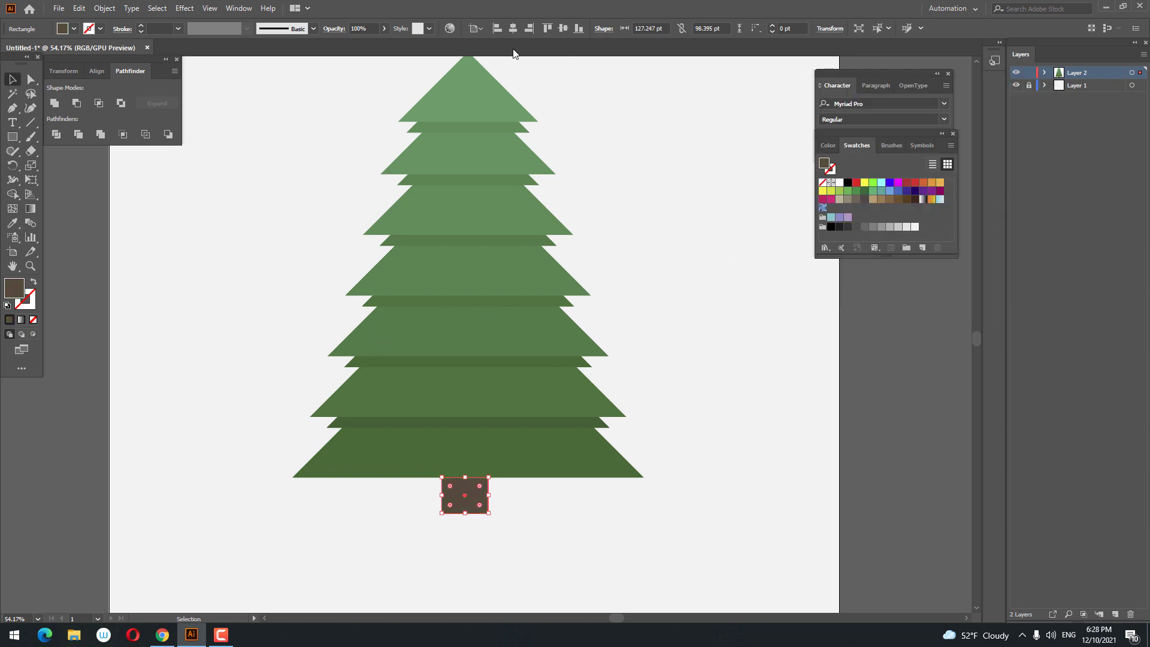
{"action": "left_click", "coordinate": [513, 29]}
{"action": "left_click", "coordinate": [667, 541]}
{"action": "scroll", "coordinate": [667, 542], "scroll_direction": "up", "scroll_amount": 1}
{"action": "key", "text": "ctrl+a"}
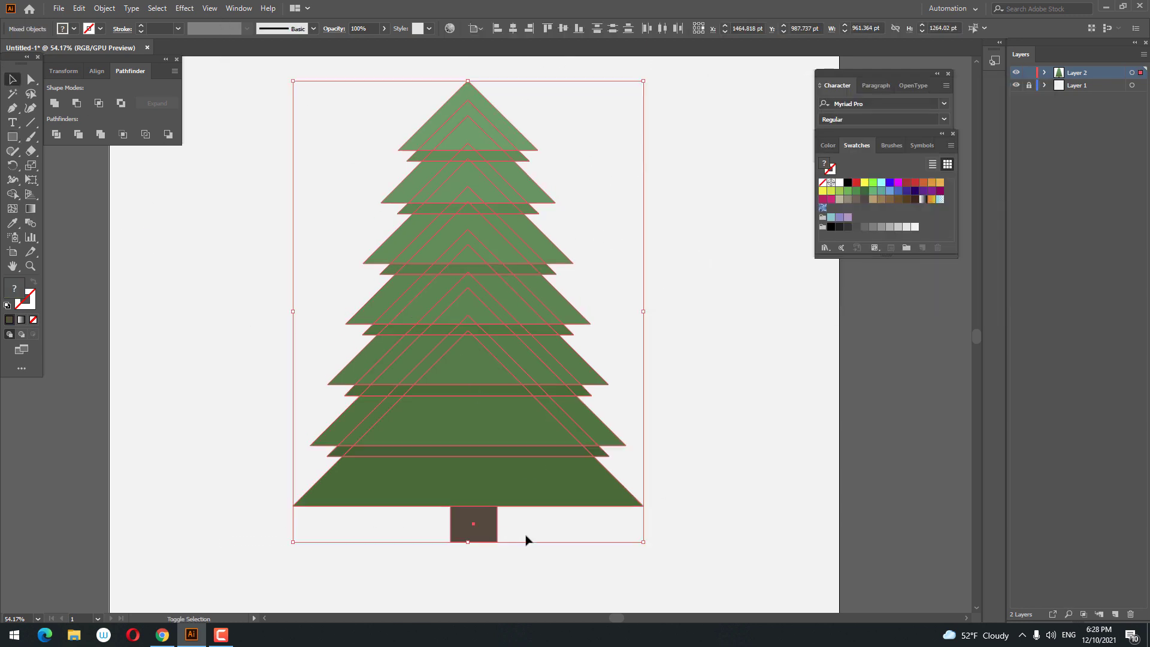
{"action": "left_click", "coordinate": [493, 531], "text": "shift"}
{"action": "right_click", "coordinate": [497, 403]}
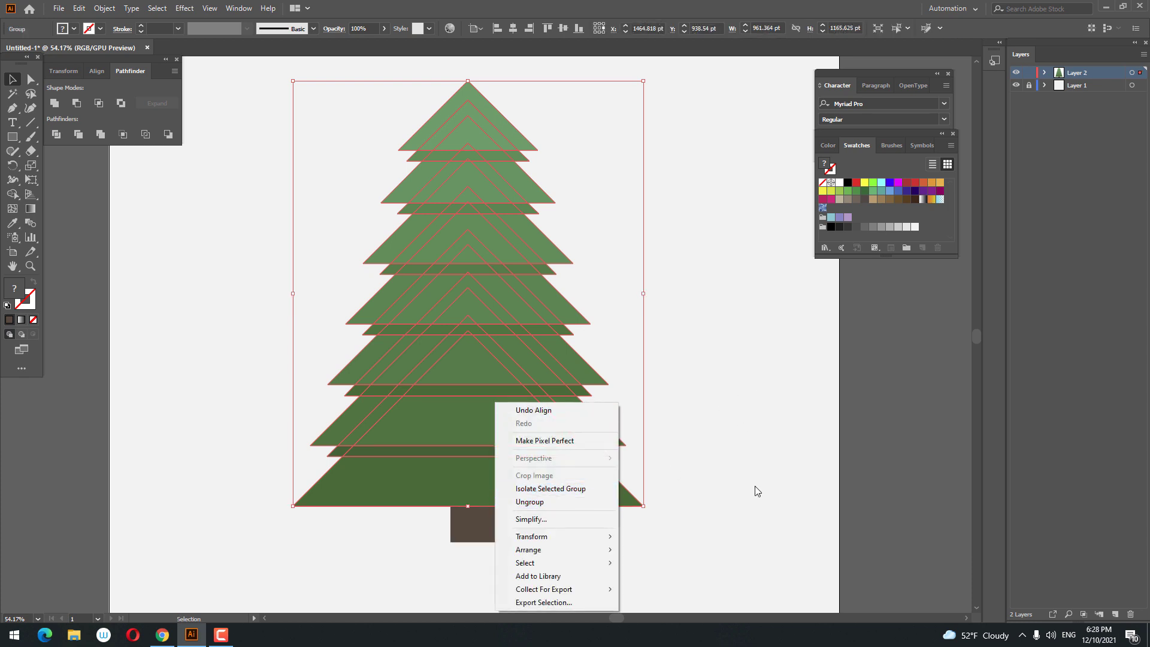
{"action": "left_click", "coordinate": [718, 427]}
{"action": "left_click", "coordinate": [563, 316]}
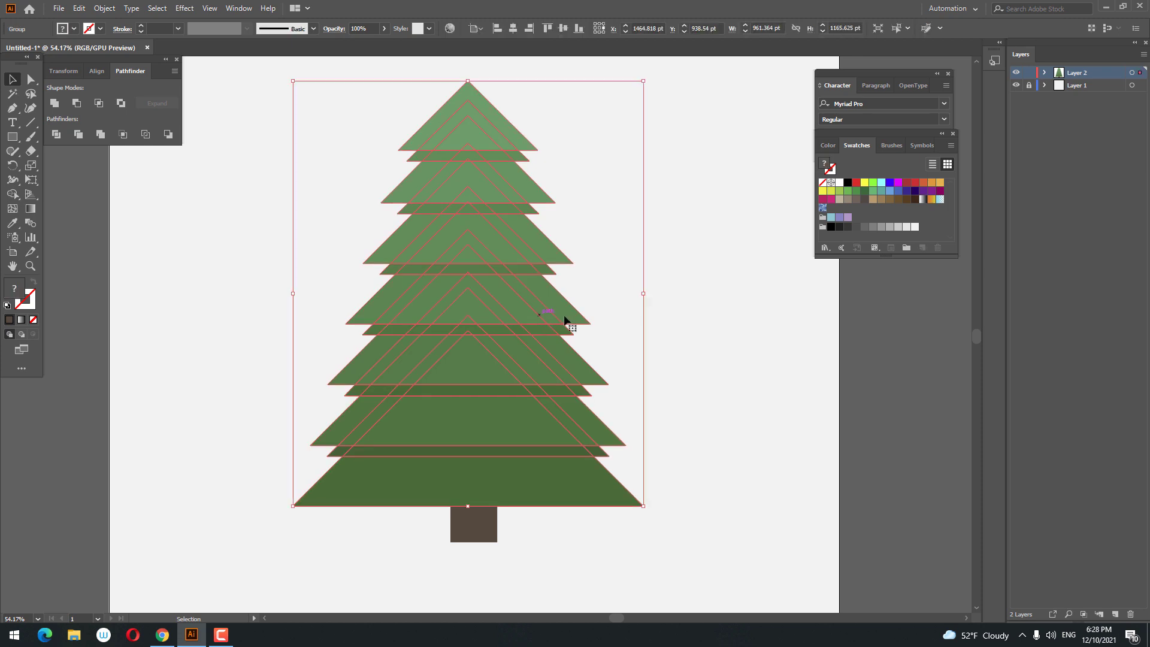
{"action": "left_click", "coordinate": [590, 533]}
{"action": "left_click", "coordinate": [516, 317]}
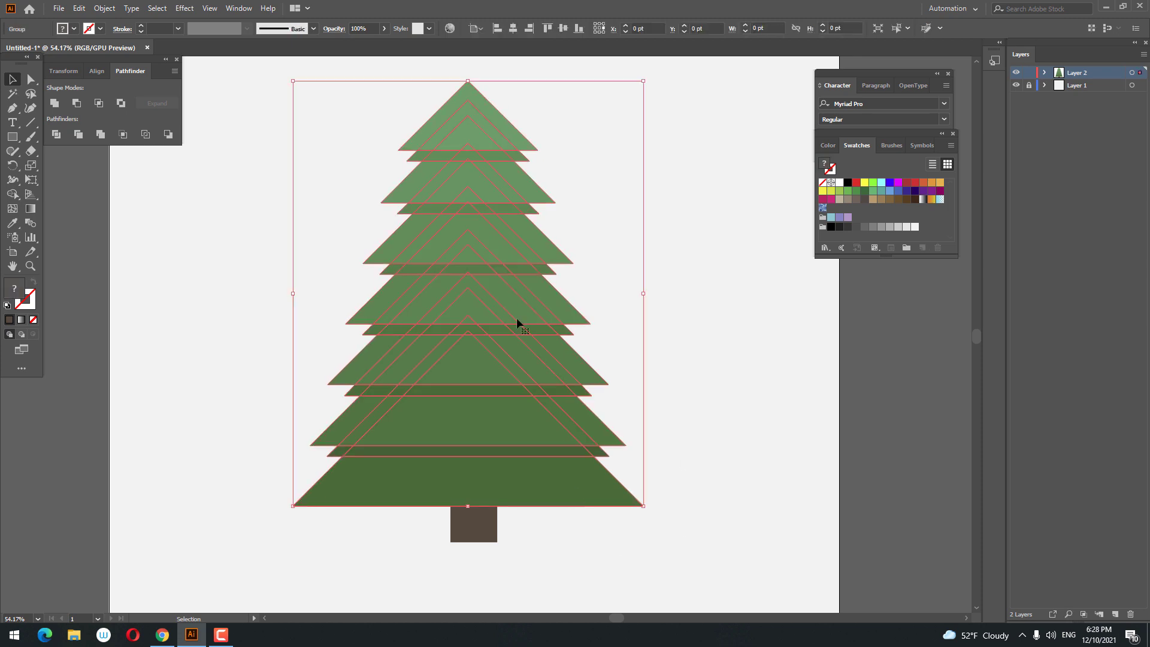
{"action": "left_click", "coordinate": [517, 28]}
{"action": "left_click", "coordinate": [470, 541]}
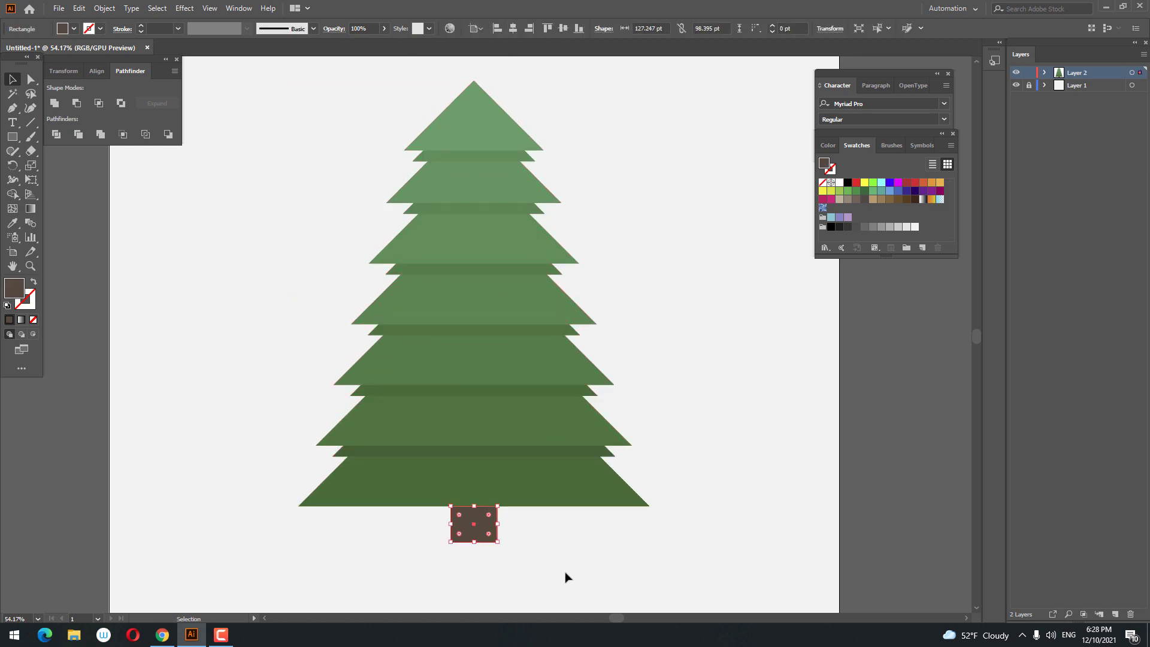
Make the brown trunk slightly narrower.
{"action": "left_click_drag", "start_coordinate": [497, 524], "coordinate": [492, 525]}
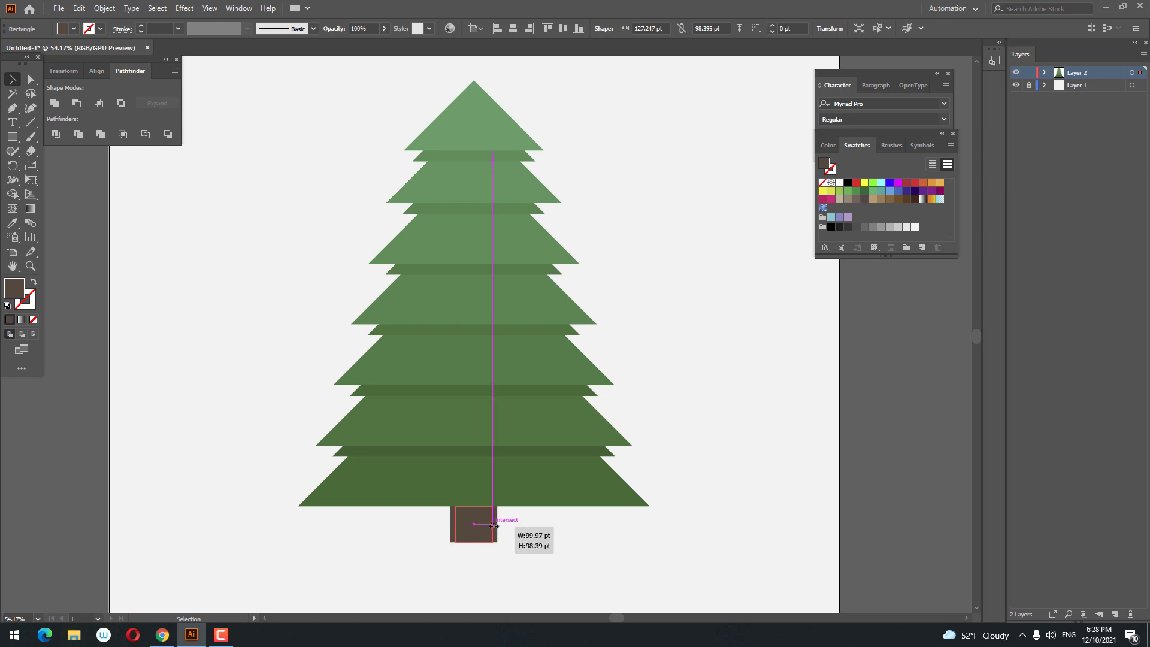
{"action": "left_click", "coordinate": [549, 557]}
{"action": "scroll", "coordinate": [508, 529], "scroll_direction": "down", "scroll_amount": 2}
{"action": "scroll", "coordinate": [509, 529], "scroll_direction": "right", "scroll_amount": 1}
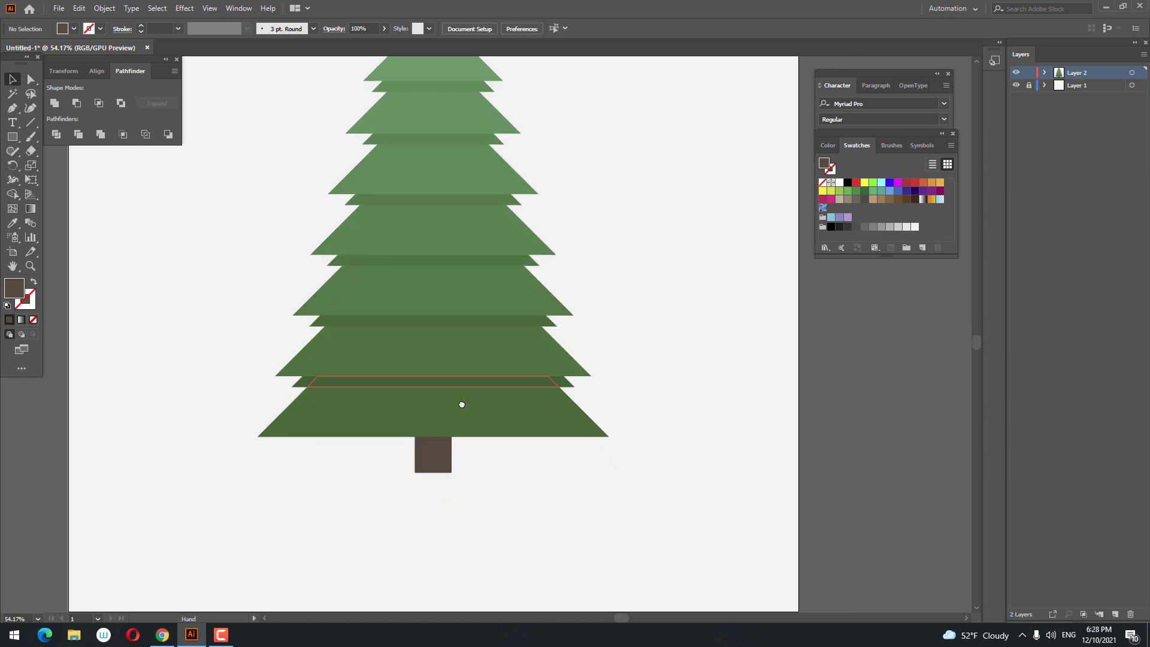
{"action": "left_click", "coordinate": [434, 453]}
Add a shortened in-front copy of the trunk filled with darker brown #3f322c.
{"action": "left_click", "coordinate": [78, 8]}
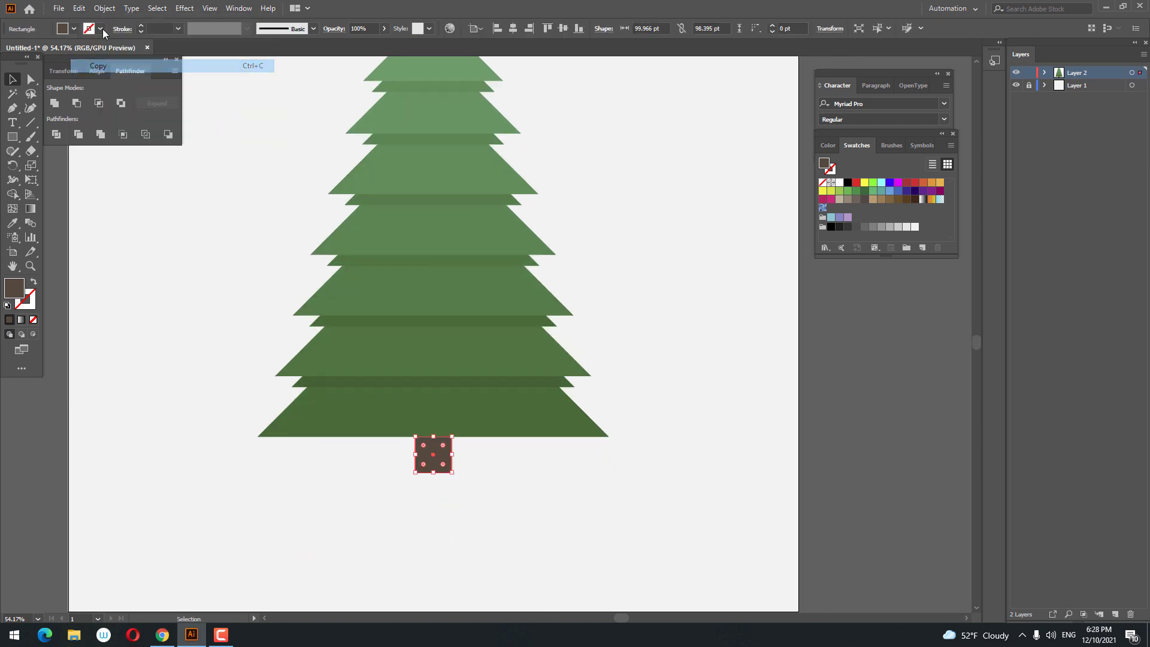
{"action": "left_click", "coordinate": [79, 8]}
{"action": "left_click", "coordinate": [127, 92]}
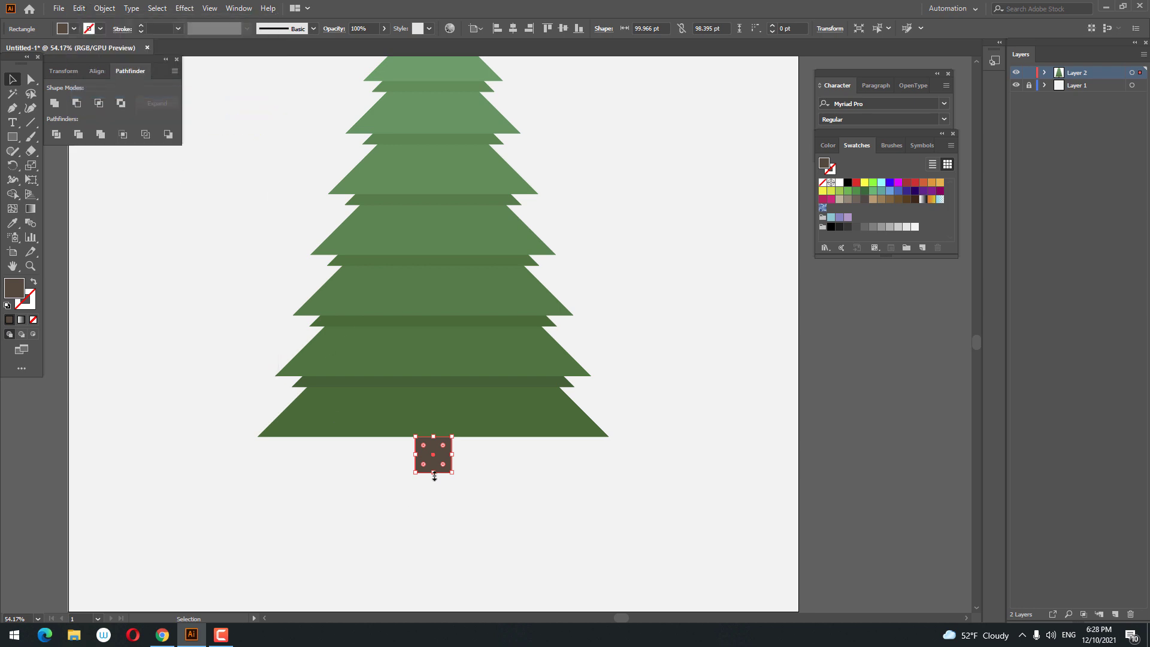
{"action": "left_click_drag", "start_coordinate": [434, 473], "coordinate": [434, 452]}
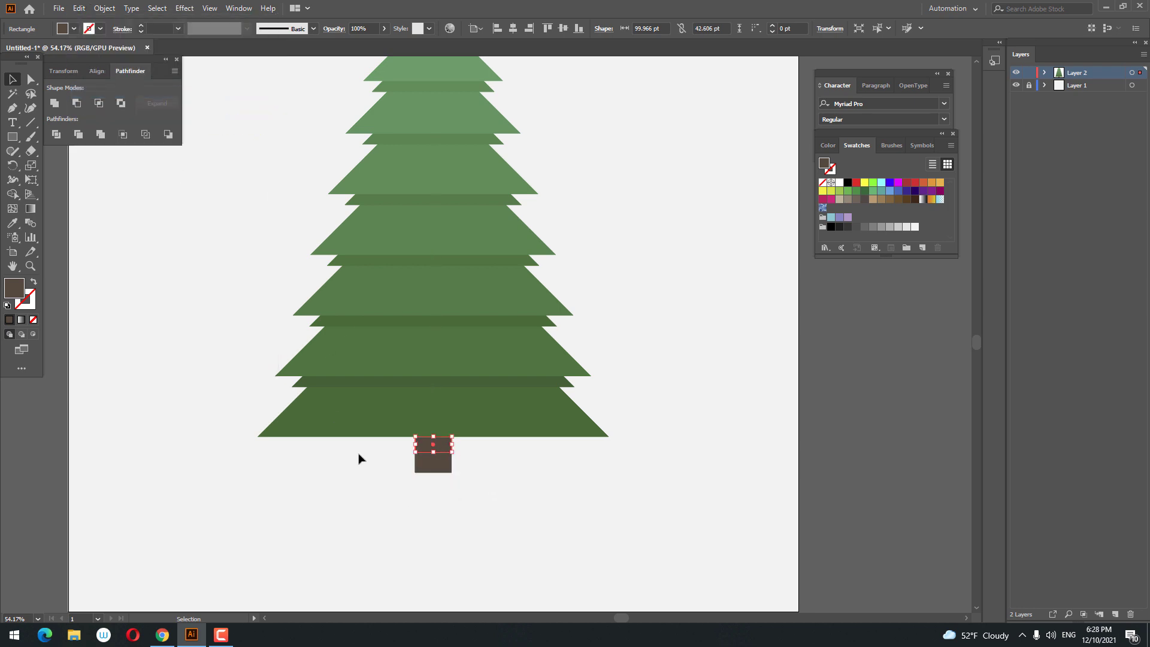
{"action": "double_click", "coordinate": [11, 292]}
{"action": "type", "text": "3f322c"}
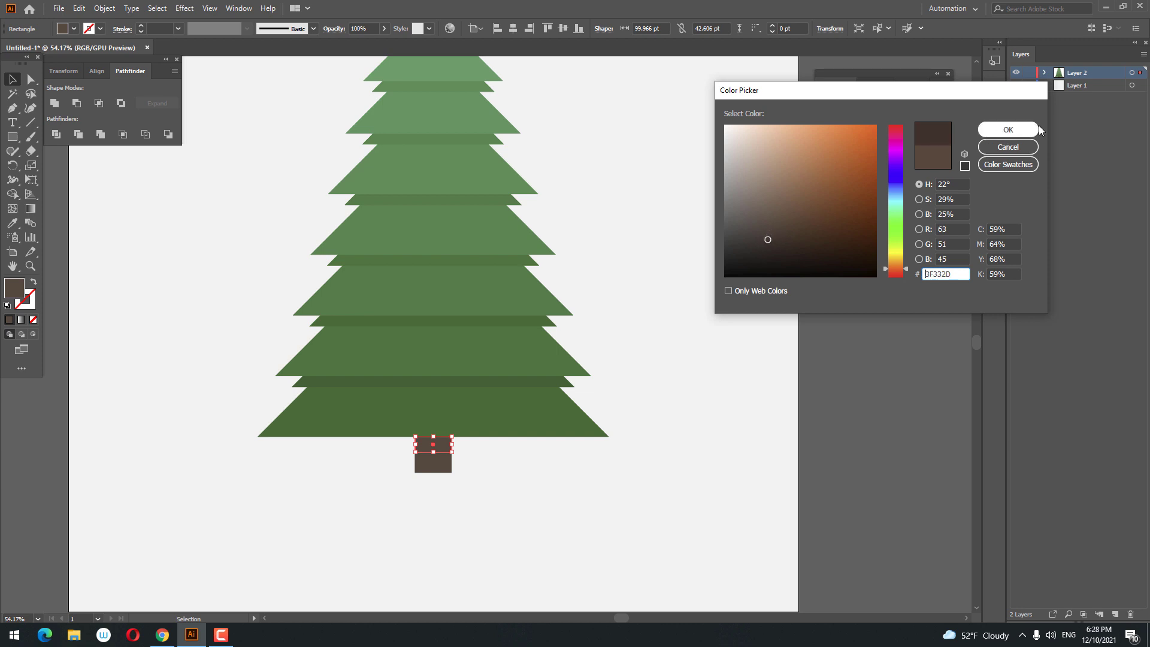
{"action": "key", "text": "Return"}
{"action": "key", "text": "z"}
{"action": "mouse_move", "coordinate": [768, 350]}
{"action": "left_mouse_down"}
{"action": "mouse_move", "coordinate": [703, 452]}
{"action": "mouse_move", "coordinate": [575, 311]}
{"action": "mouse_move", "coordinate": [675, 303]}
{"action": "left_mouse_up"}
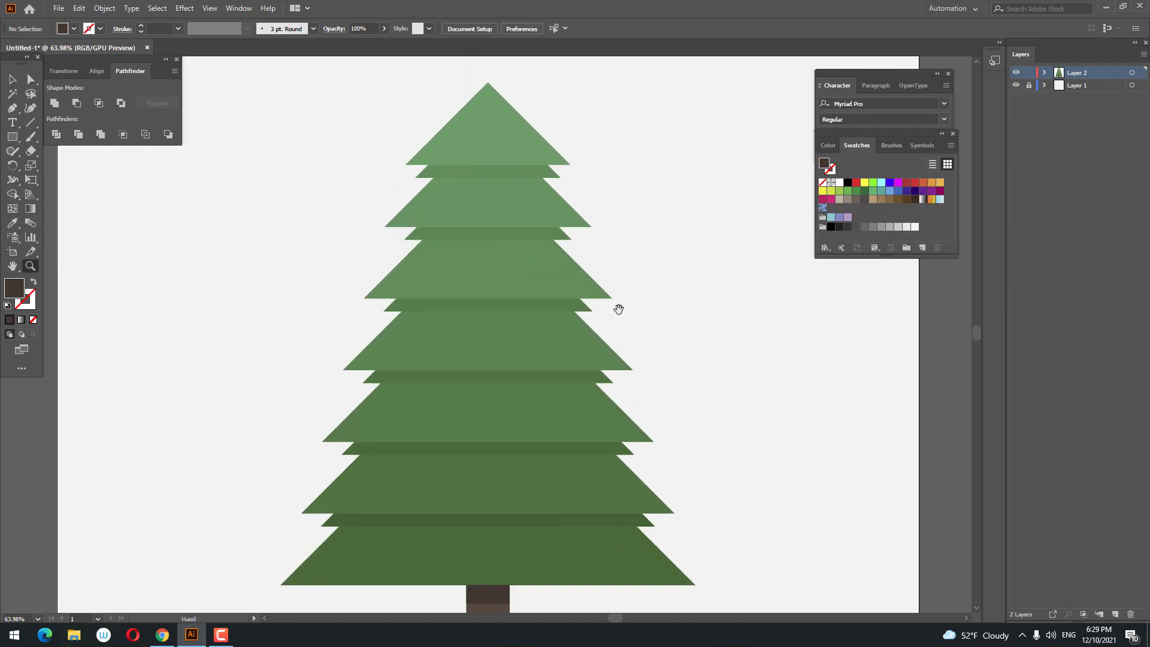
Draw a small dark brown circle near the tree top and slide it left along its upper tier.
{"action": "left_click_drag", "start_coordinate": [10, 141], "coordinate": [66, 167]}
{"action": "mouse_move", "coordinate": [466, 163]}
{"action": "left_mouse_down"}
{"action": "mouse_move", "coordinate": [490, 177]}
{"action": "mouse_move", "coordinate": [473, 181]}
{"action": "left_mouse_up"}
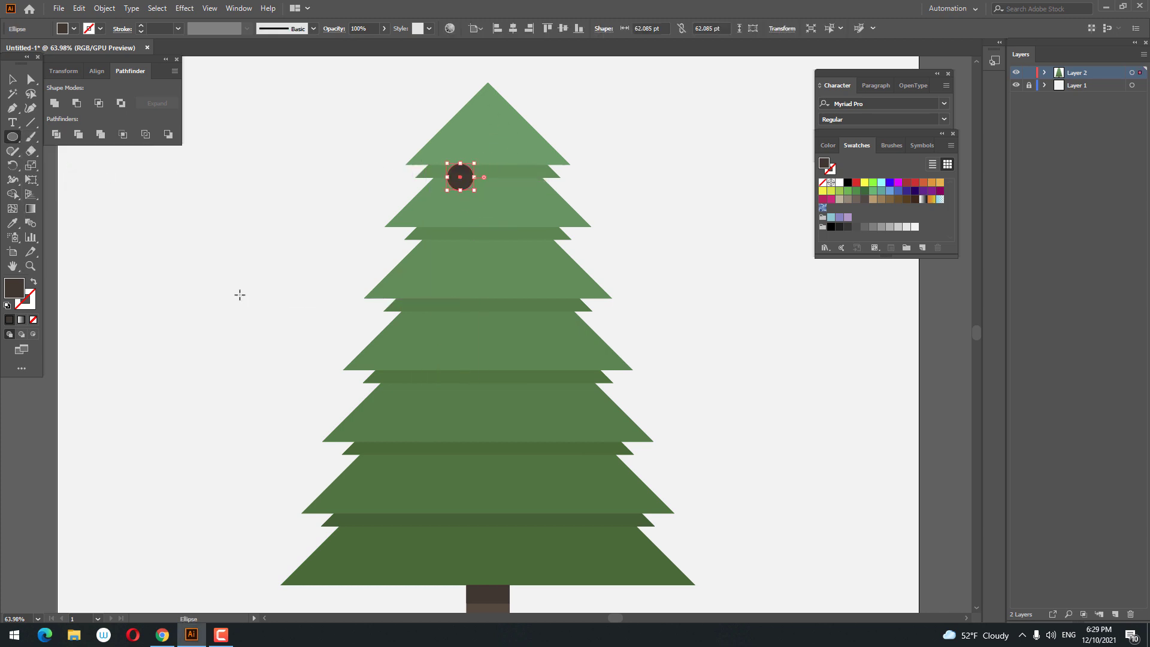
{"action": "key", "text": "z"}
{"action": "left_click_drag", "start_coordinate": [497, 116], "coordinate": [721, 277]}
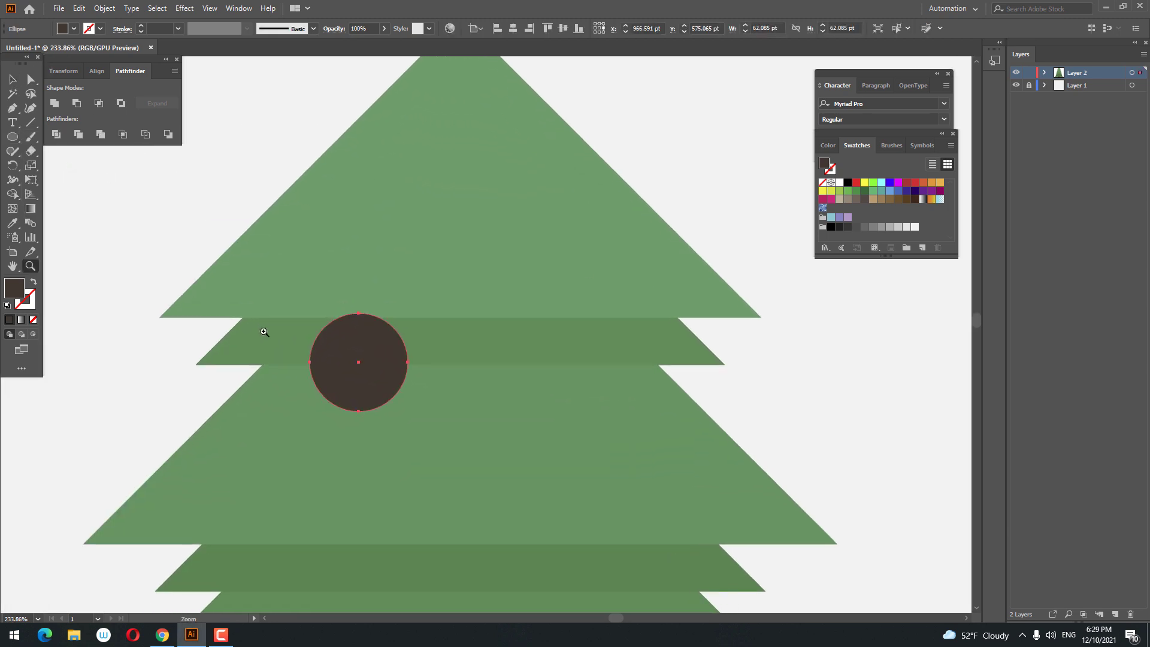
{"action": "left_click_drag", "start_coordinate": [412, 375], "coordinate": [404, 380]}
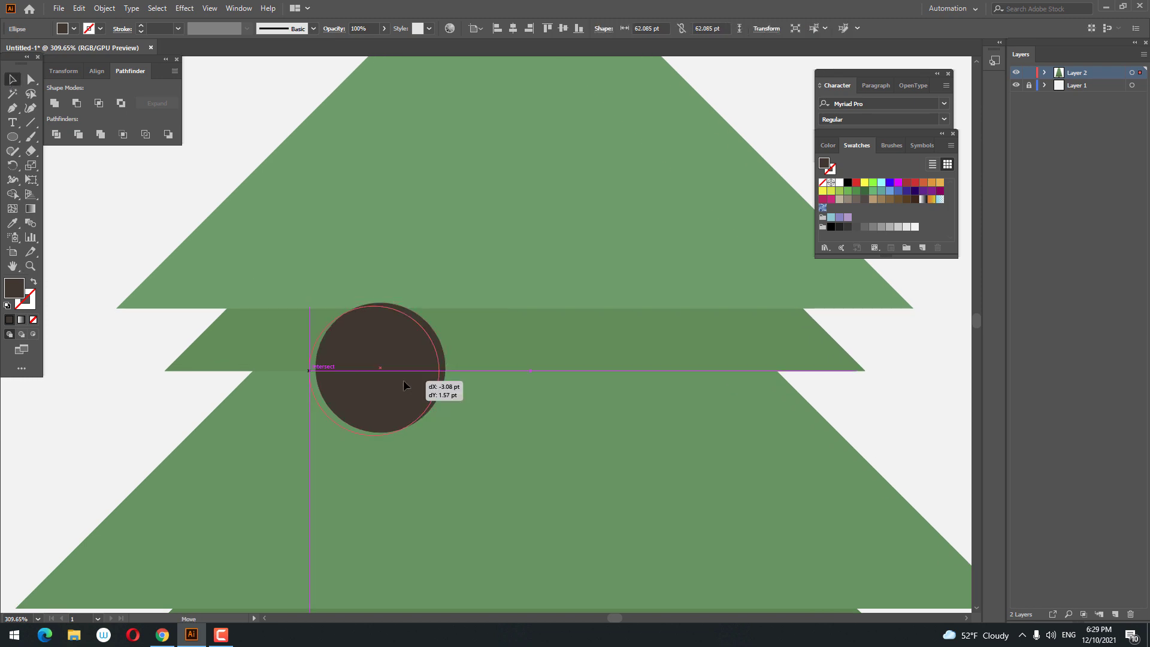
{"action": "left_click", "coordinate": [422, 336], "text": "alt"}
{"action": "key", "text": "ctrl+0"}
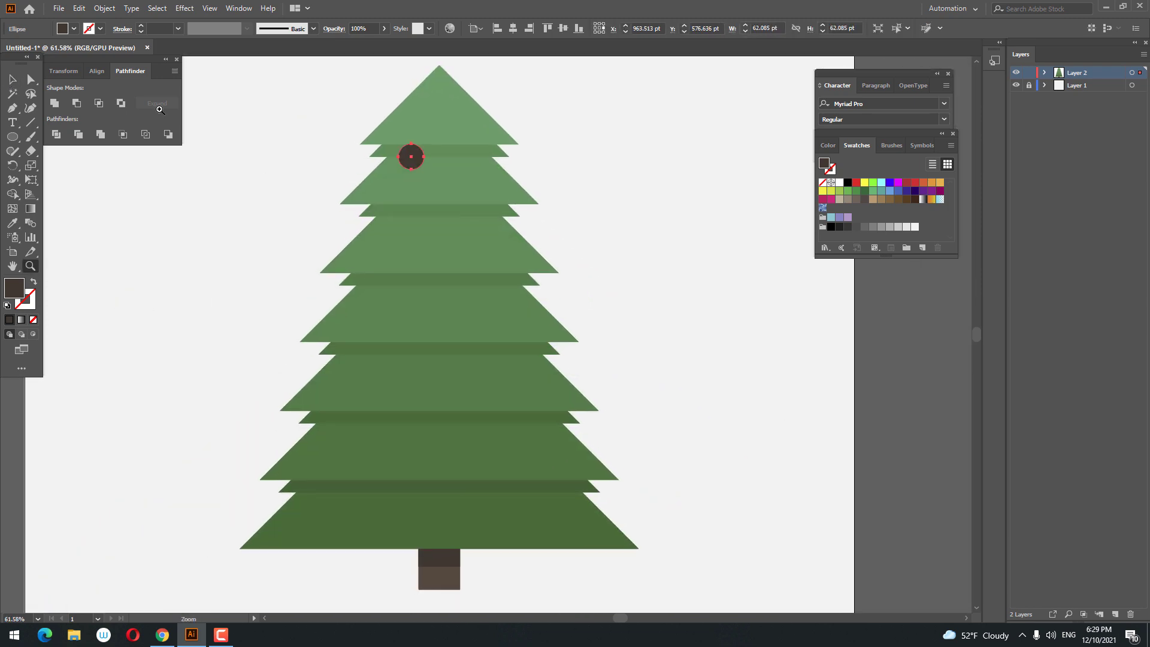
{"action": "left_click", "coordinate": [12, 82]}
{"action": "left_click", "coordinate": [637, 236]}
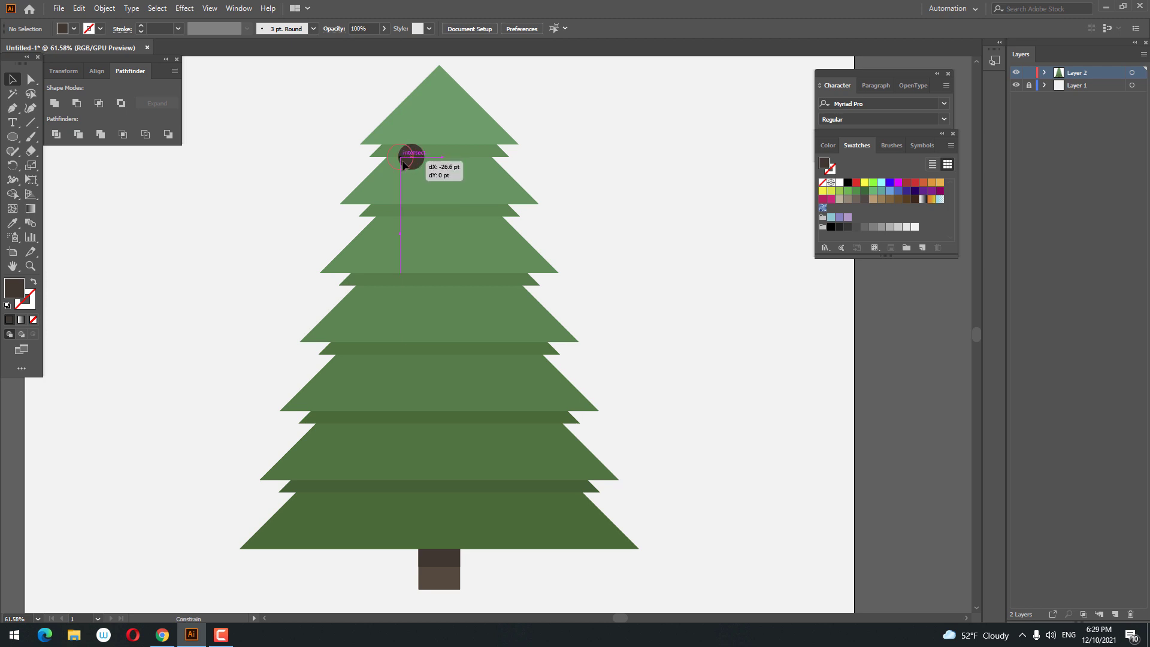
{"action": "mouse_move", "coordinate": [411, 163]}
{"action": "left_mouse_down"}
{"action": "mouse_move", "coordinate": [394, 163]}
{"action": "mouse_move", "coordinate": [490, 286]}
{"action": "left_mouse_up"}
Alt-drag ornament copies down the tree tiers, including one just below the bottom tier.
{"action": "left_click", "coordinate": [621, 249]}
{"action": "left_click", "coordinate": [671, 333]}
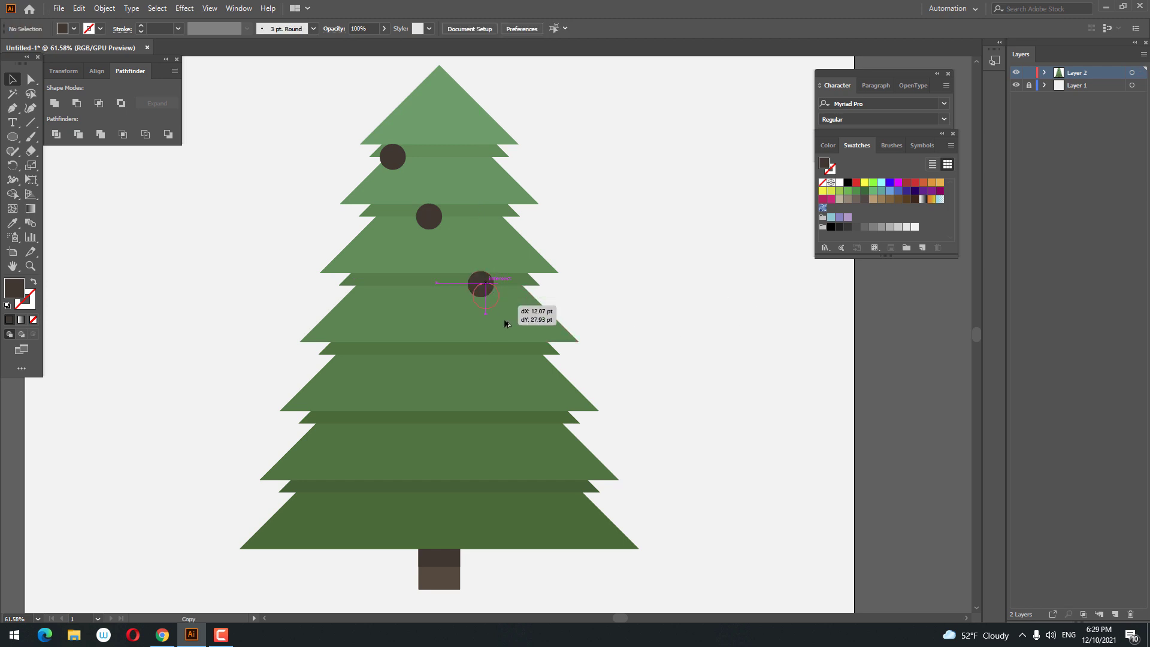
{"action": "mouse_move", "coordinate": [497, 296]}
{"action": "left_mouse_down"}
{"action": "mouse_move", "coordinate": [559, 367]}
{"action": "mouse_move", "coordinate": [497, 418]}
{"action": "left_mouse_up"}
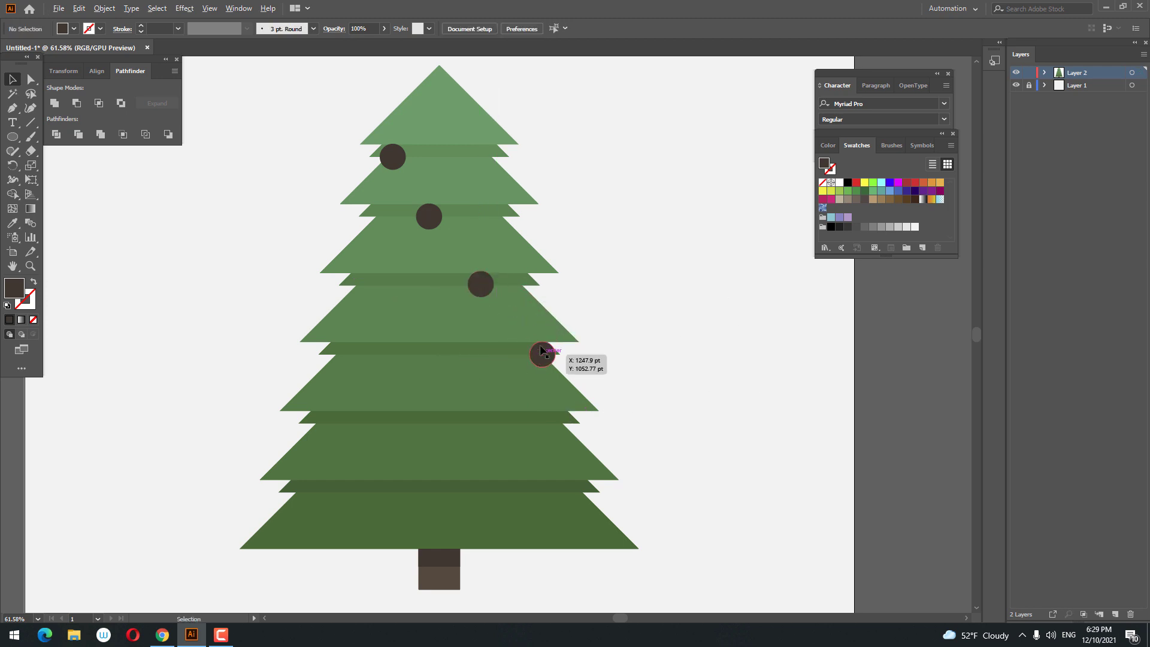
{"action": "key", "text": "ctrl+z"}
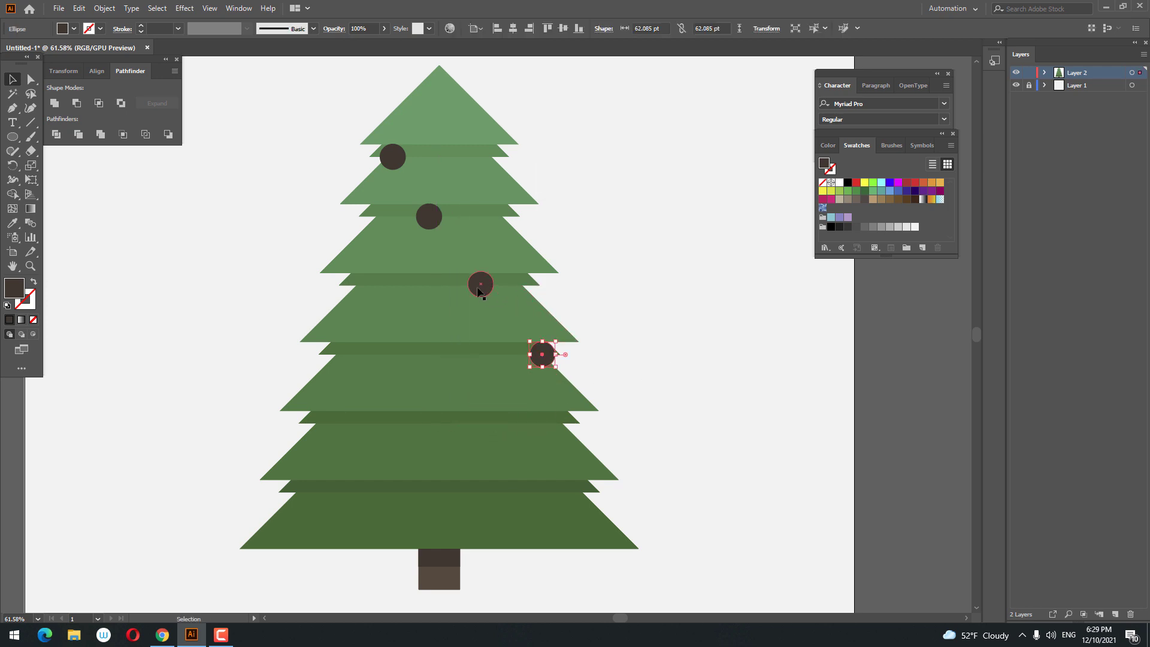
{"action": "left_click_drag", "start_coordinate": [478, 294], "coordinate": [478, 433]}
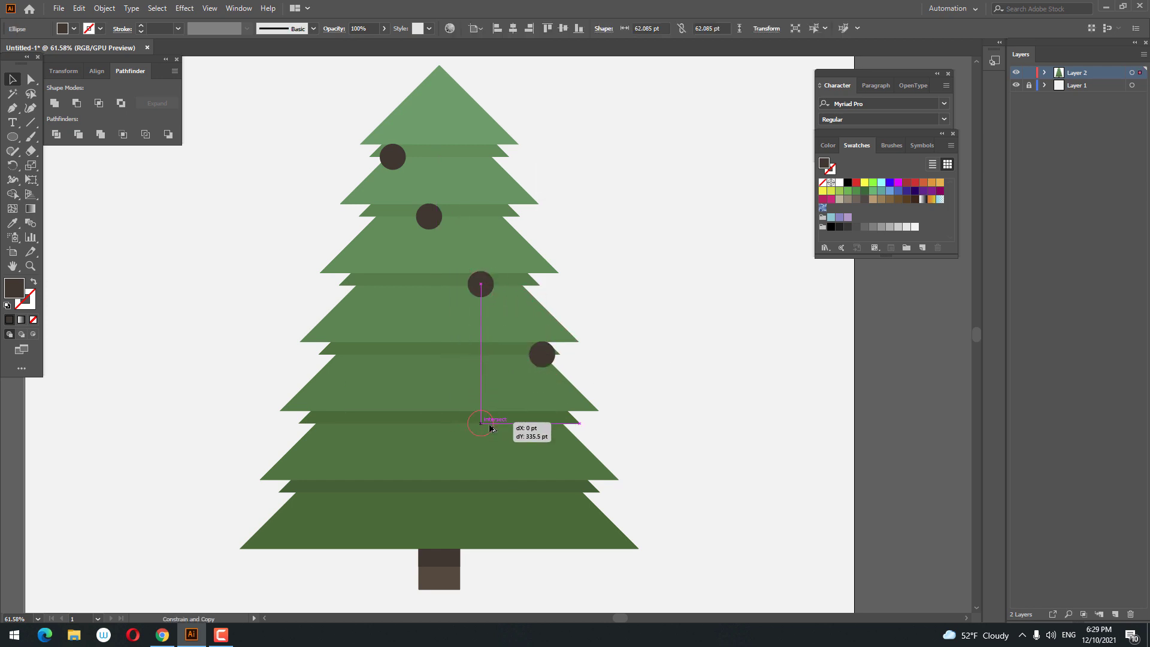
{"action": "left_click_drag", "start_coordinate": [428, 216], "coordinate": [412, 499]}
{"action": "left_click_drag", "start_coordinate": [392, 158], "coordinate": [392, 563]}
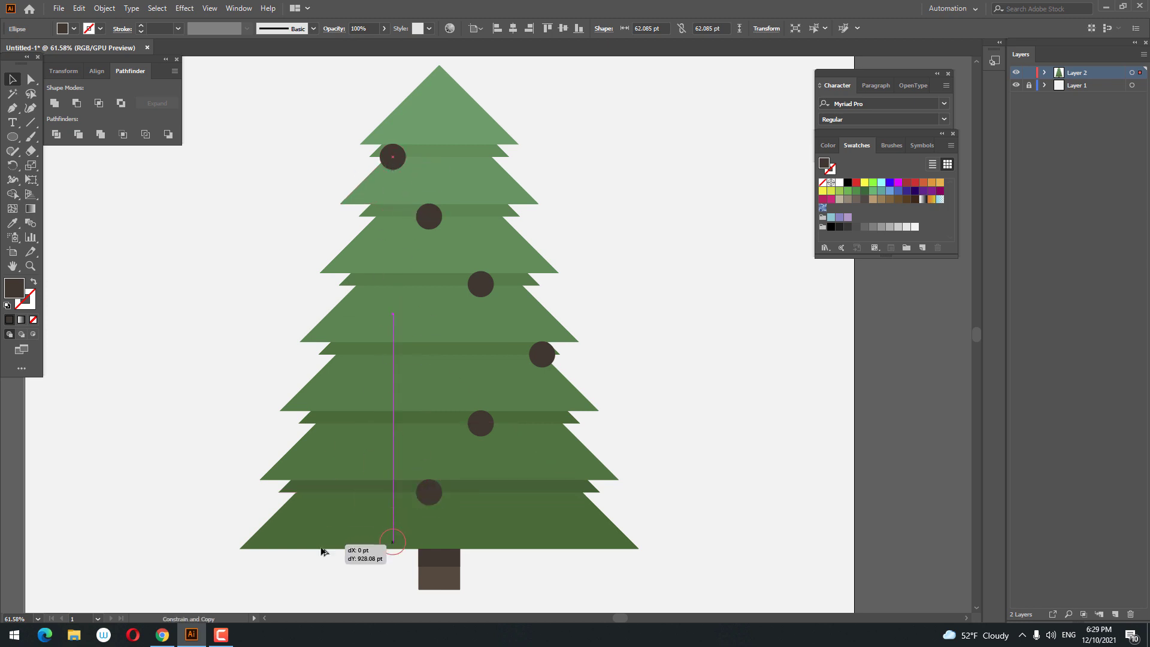
Reposition the copied ornaments, moving the bottom one further left.
{"action": "left_click", "coordinate": [789, 507]}
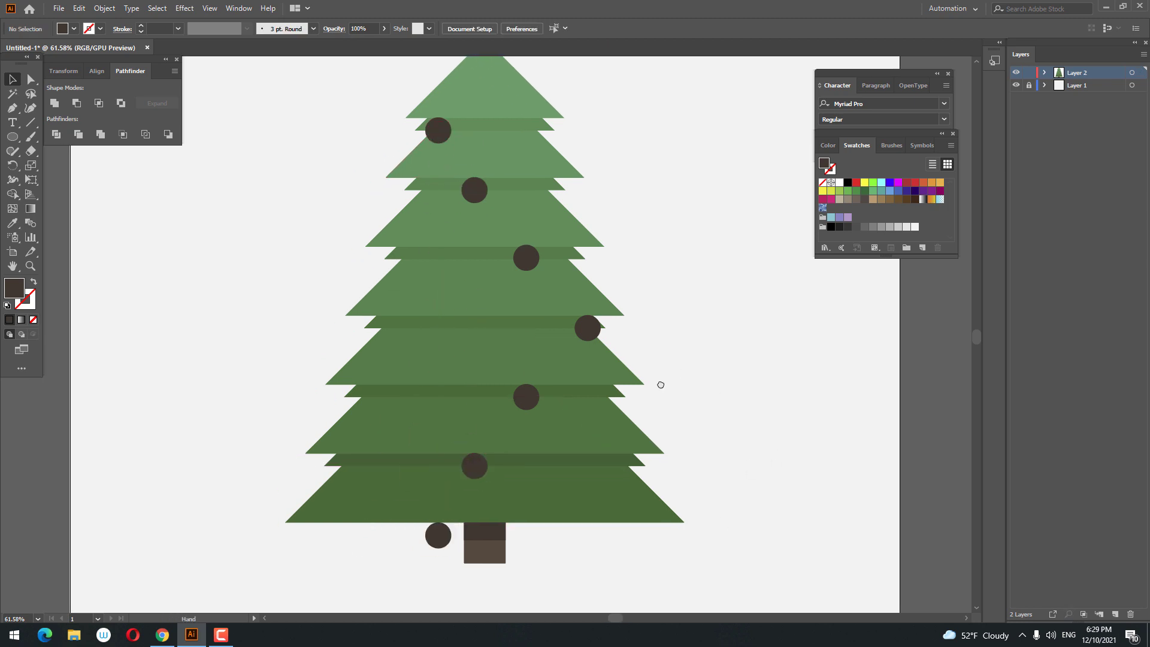
{"action": "left_click_drag", "start_coordinate": [402, 565], "coordinate": [328, 565]}
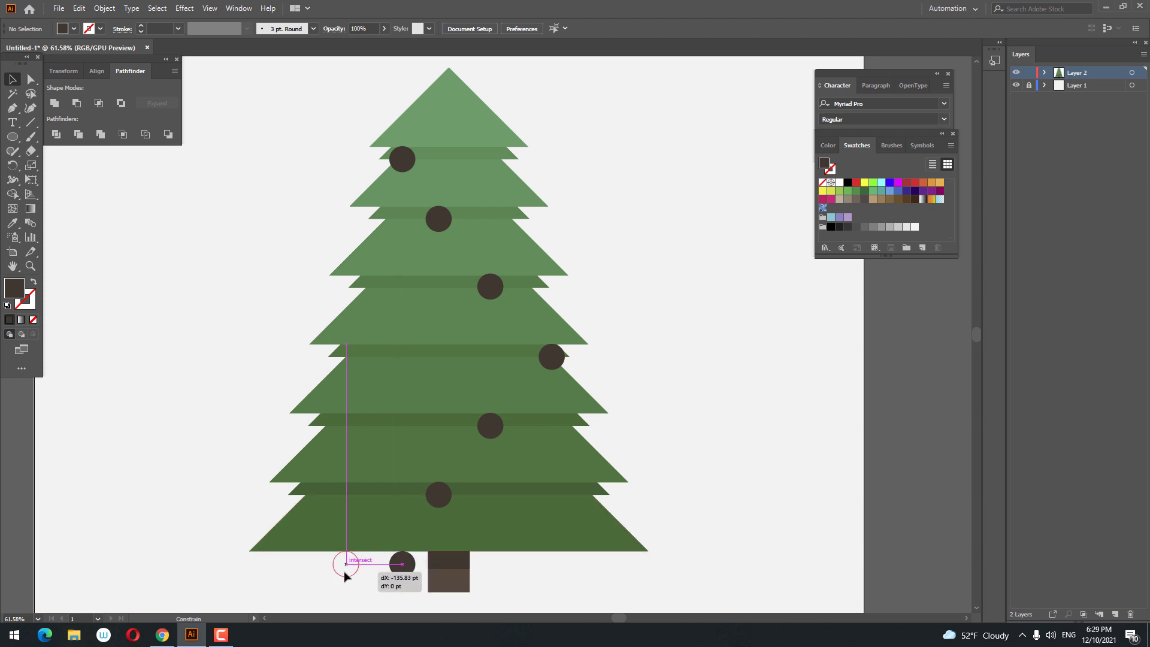
{"action": "left_click_drag", "start_coordinate": [433, 499], "coordinate": [428, 498]}
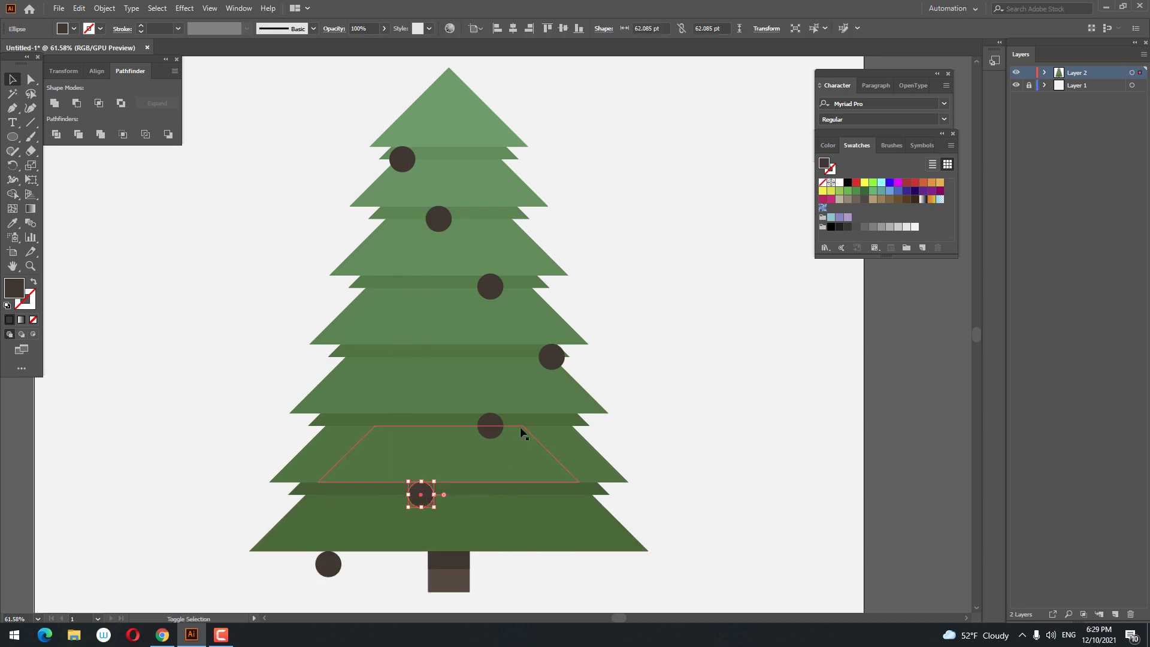
{"action": "left_click_drag", "start_coordinate": [490, 425], "coordinate": [488, 425]}
{"action": "left_click", "coordinate": [618, 374]}
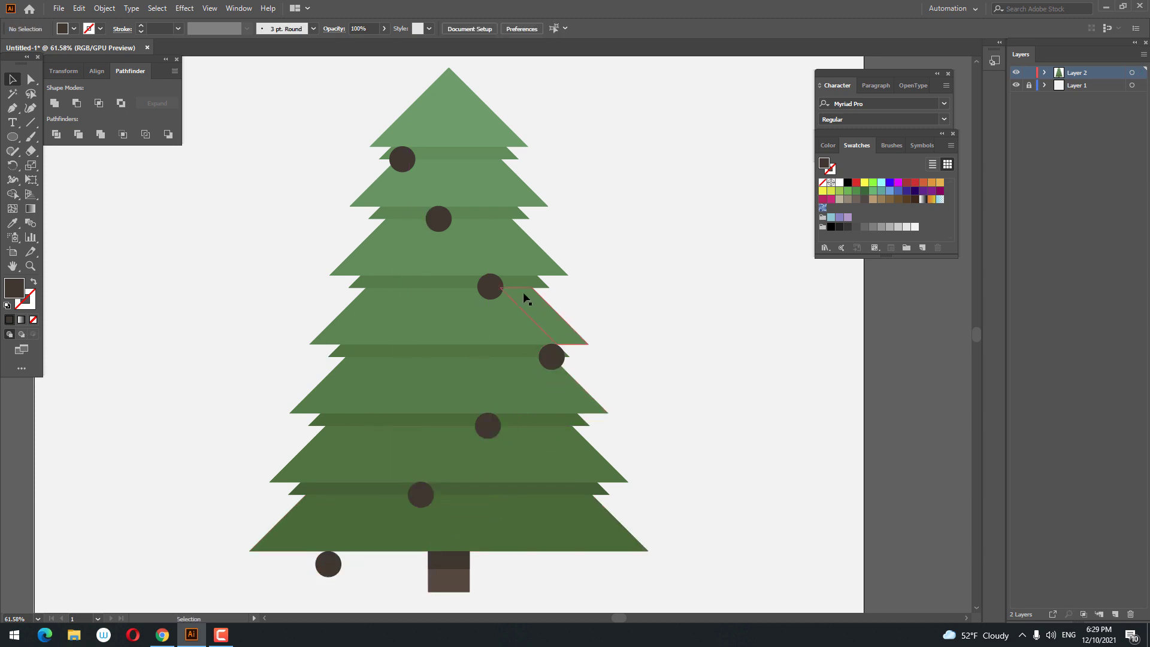
{"action": "left_click_drag", "start_coordinate": [490, 287], "coordinate": [495, 287]}
{"action": "left_click", "coordinate": [609, 321]}
Copy an ornament onto the lower right tier and undo an extra copy near the top.
{"action": "mouse_move", "coordinate": [488, 426]}
{"action": "left_mouse_down"}
{"action": "mouse_move", "coordinate": [362, 349]}
{"action": "mouse_move", "coordinate": [596, 505]}
{"action": "mouse_move", "coordinate": [581, 502]}
{"action": "left_mouse_up"}
{"action": "left_click", "coordinate": [694, 480]}
{"action": "scroll", "coordinate": [689, 503], "scroll_direction": "up", "scroll_amount": 1}
{"action": "left_click_drag", "start_coordinate": [605, 542], "coordinate": [499, 193]}
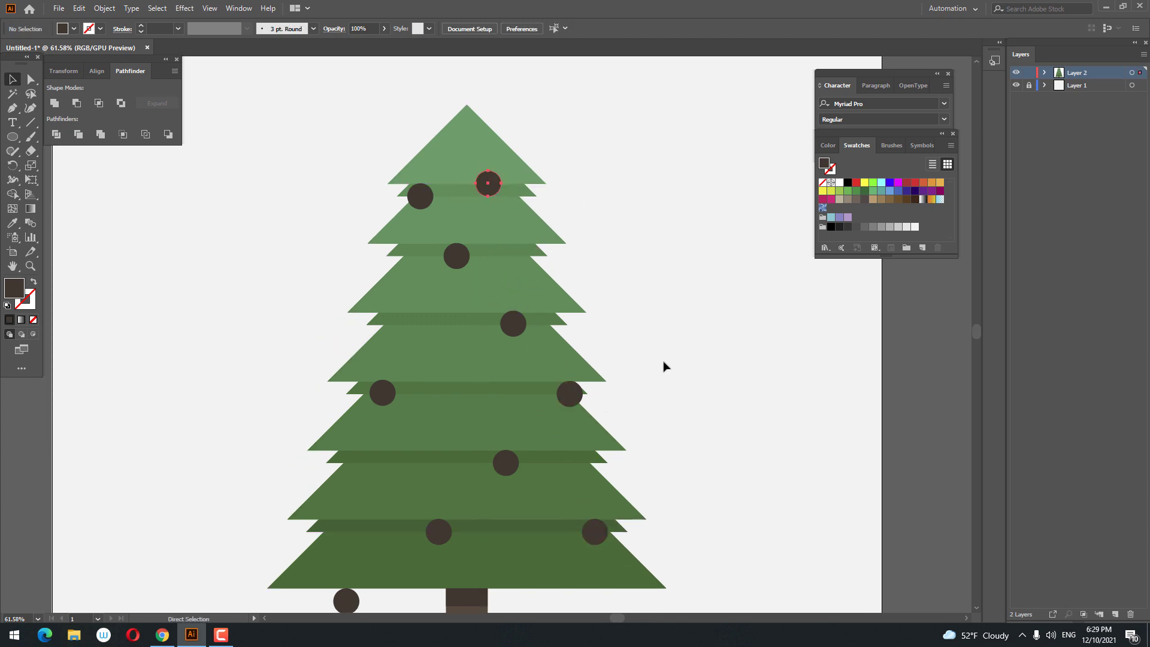
{"action": "key", "text": "ctrl+z"}
{"action": "key", "text": "z"}
{"action": "mouse_move", "coordinate": [639, 277]}
{"action": "left_mouse_down"}
{"action": "mouse_move", "coordinate": [506, 278]}
{"action": "mouse_move", "coordinate": [711, 405]}
{"action": "left_mouse_up"}
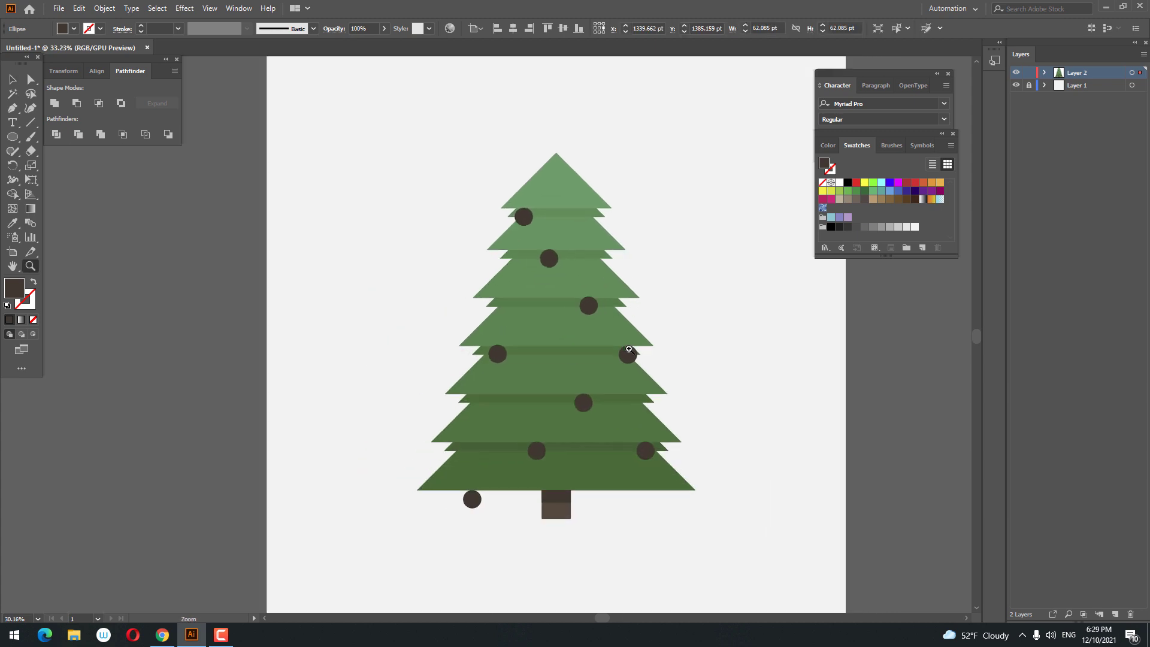
Add two more ornament copies on the lower tiers, then select the lower ornaments.
{"action": "left_click", "coordinate": [21, 81]}
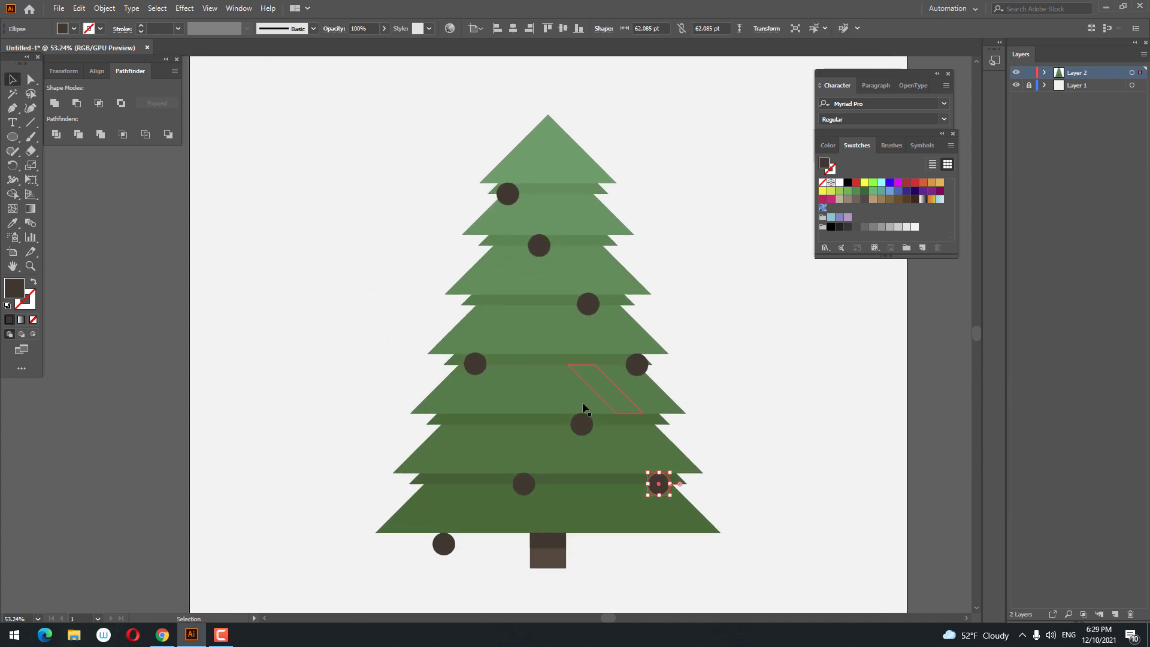
{"action": "left_click_drag", "start_coordinate": [628, 385], "coordinate": [456, 424]}
{"action": "left_click_drag", "start_coordinate": [785, 469], "coordinate": [653, 454]}
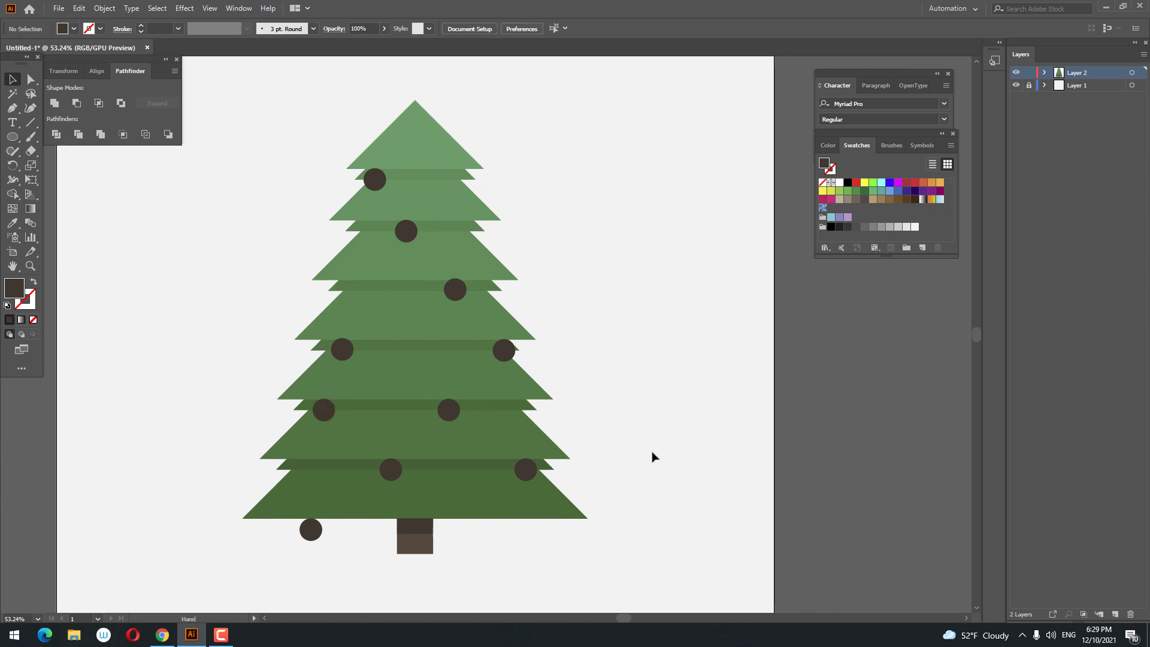
{"action": "left_click", "coordinate": [525, 469]}
{"action": "left_click", "coordinate": [389, 468], "text": "shift"}
Select several dark ornaments and fill them blue in the Color Picker.
{"action": "left_click", "coordinate": [310, 535], "text": "shift"}
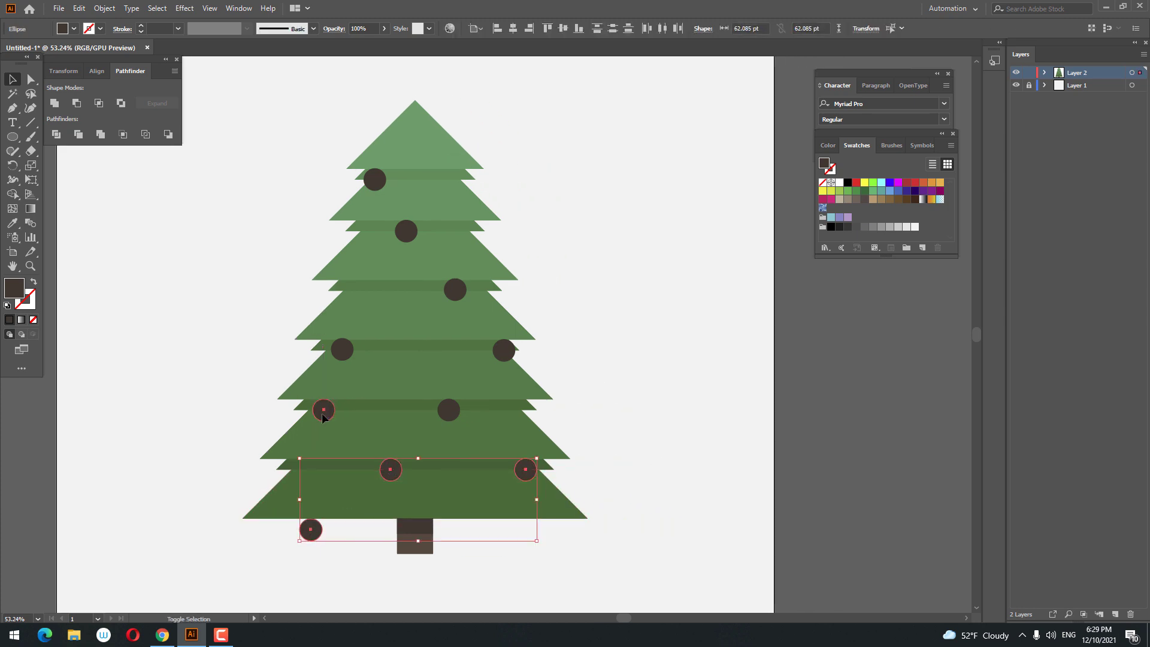
{"action": "left_click", "coordinate": [634, 445]}
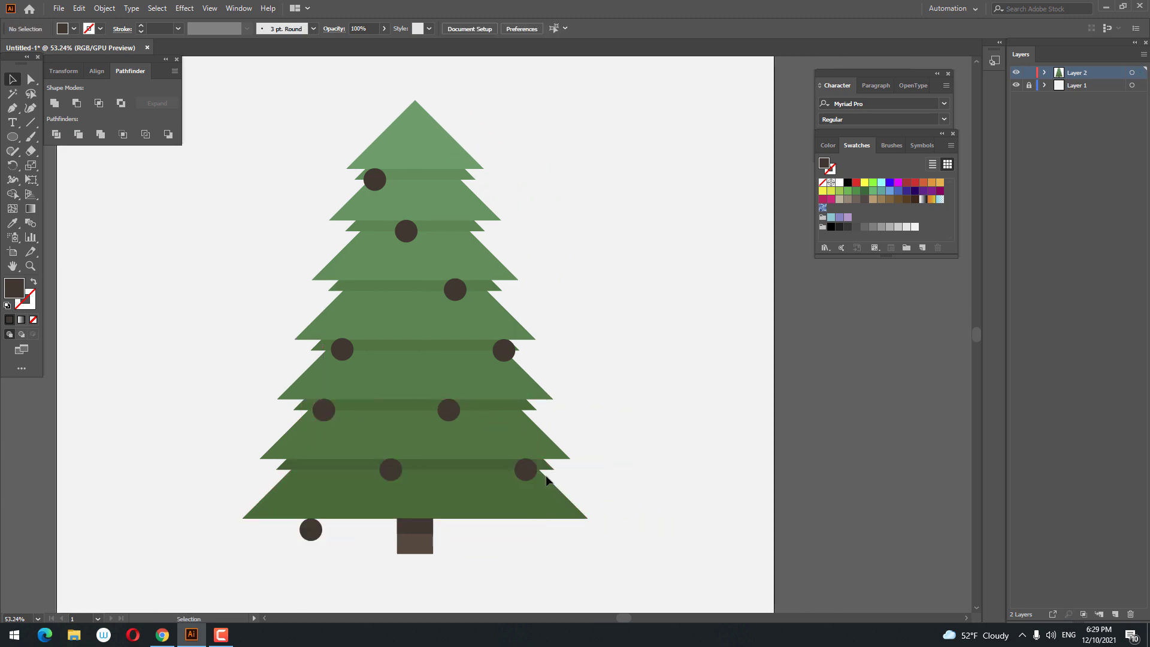
{"action": "left_click", "coordinate": [385, 470]}
{"action": "left_click", "coordinate": [344, 349], "text": "shift"}
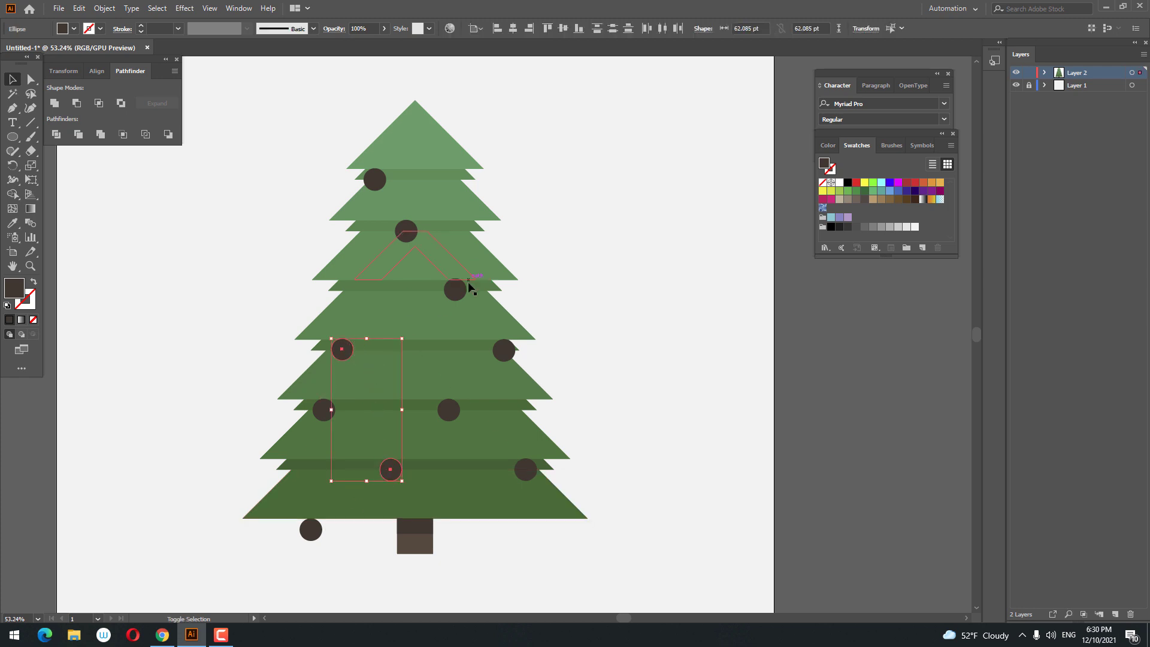
{"action": "left_click", "coordinate": [463, 286], "text": "shift"}
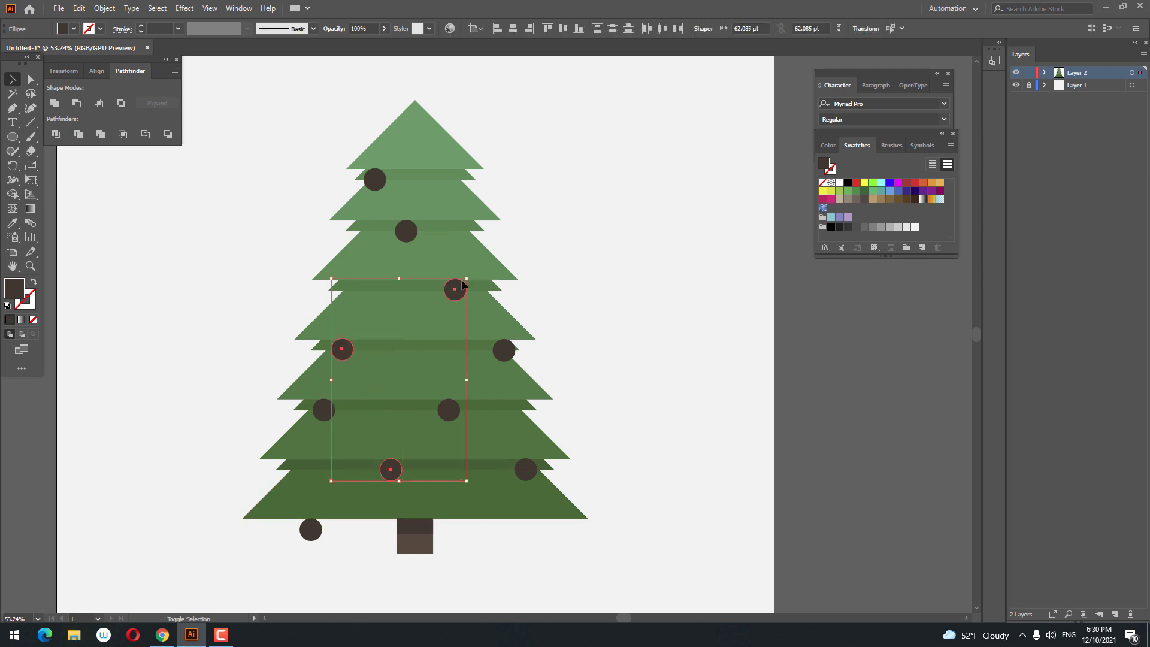
{"action": "double_click", "coordinate": [10, 284]}
{"action": "left_click_drag", "start_coordinate": [901, 204], "coordinate": [898, 190]}
{"action": "left_click", "coordinate": [828, 163]}
{"action": "left_click", "coordinate": [835, 150]}
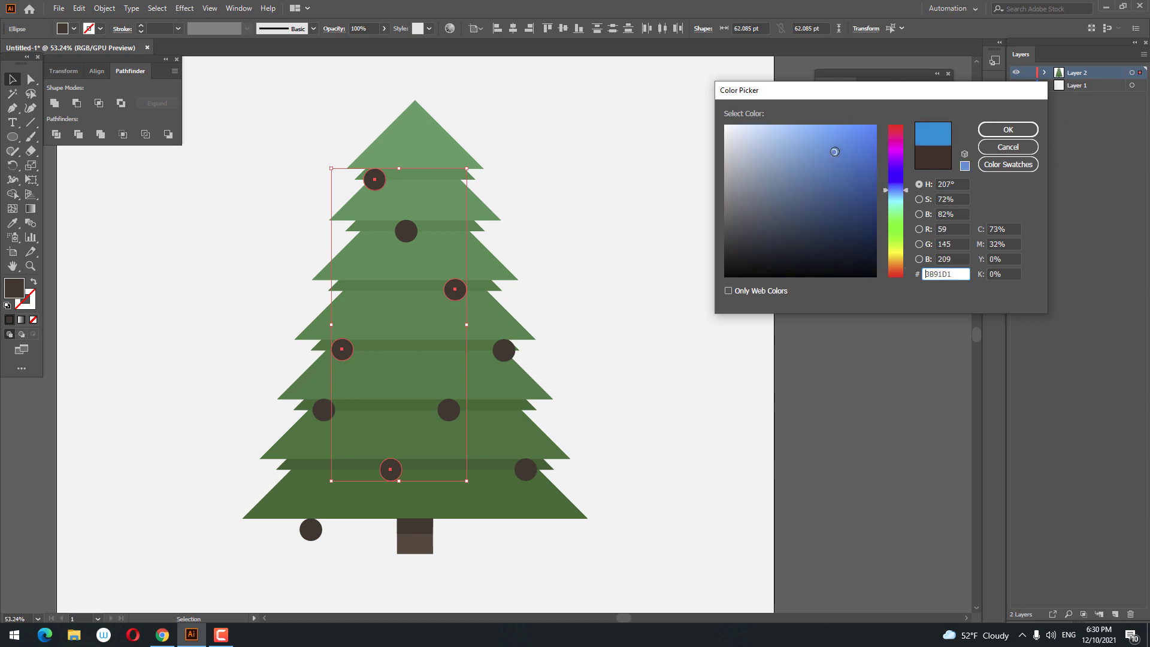
{"action": "left_click", "coordinate": [1008, 130]}
Magic Wand-select the four blue ornaments and change them to a lighter blue.
{"action": "left_click", "coordinate": [761, 259]}
{"action": "left_click_drag", "start_coordinate": [761, 259], "coordinate": [843, 227]}
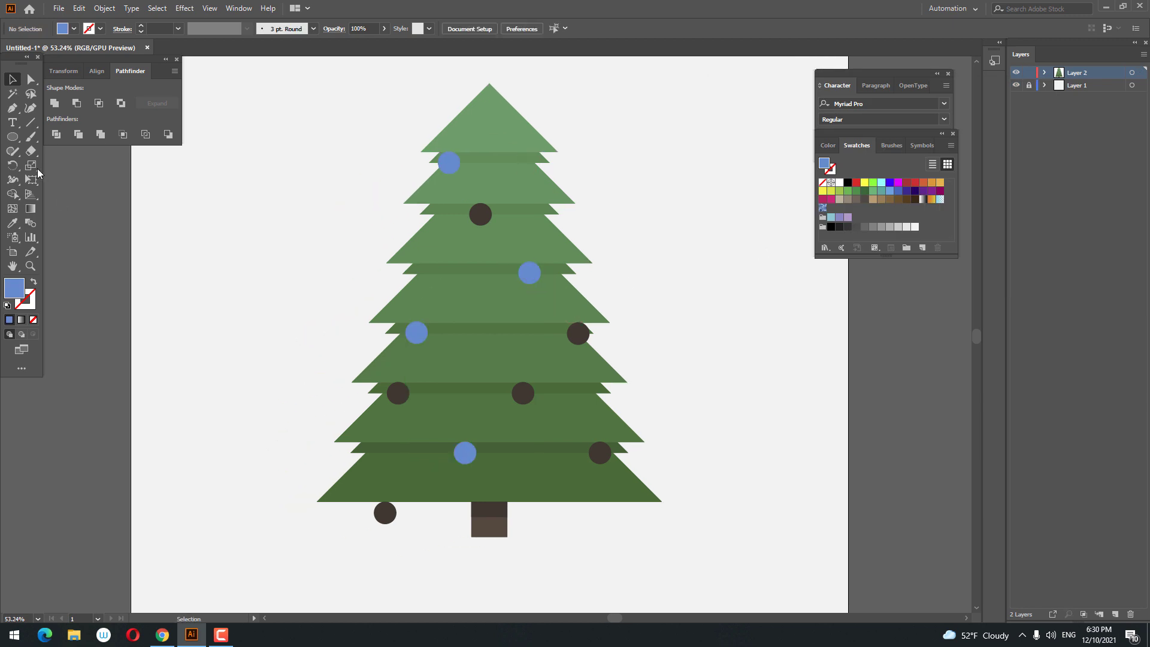
{"action": "left_click", "coordinate": [12, 93]}
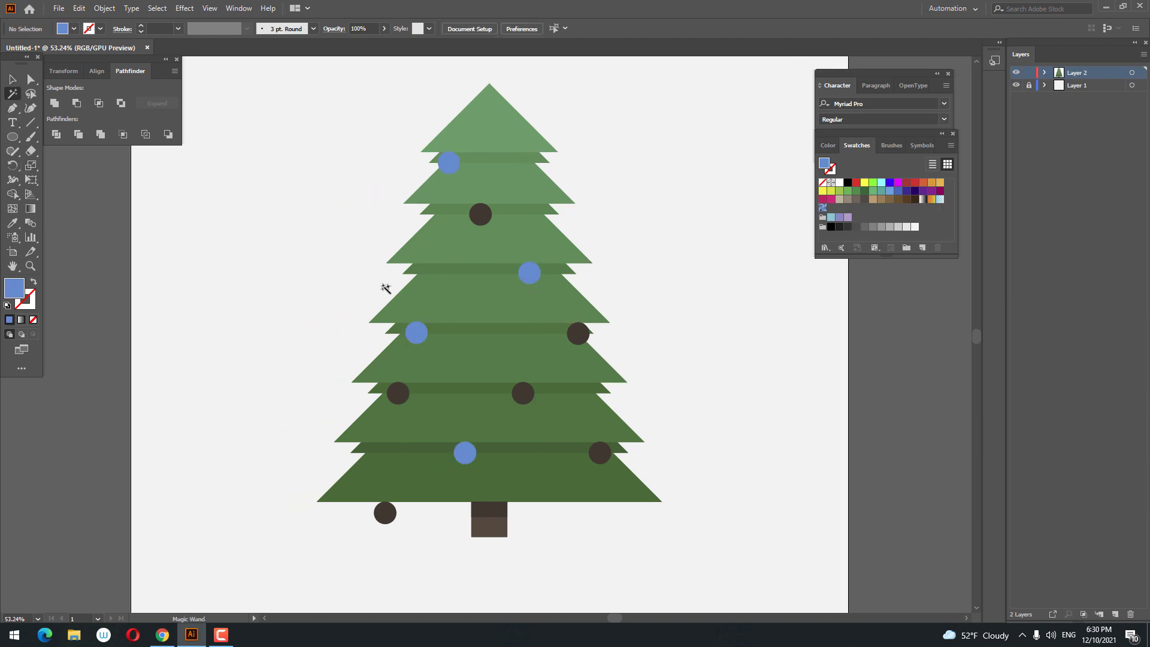
{"action": "left_click", "coordinate": [418, 331]}
{"action": "double_click", "coordinate": [20, 291]}
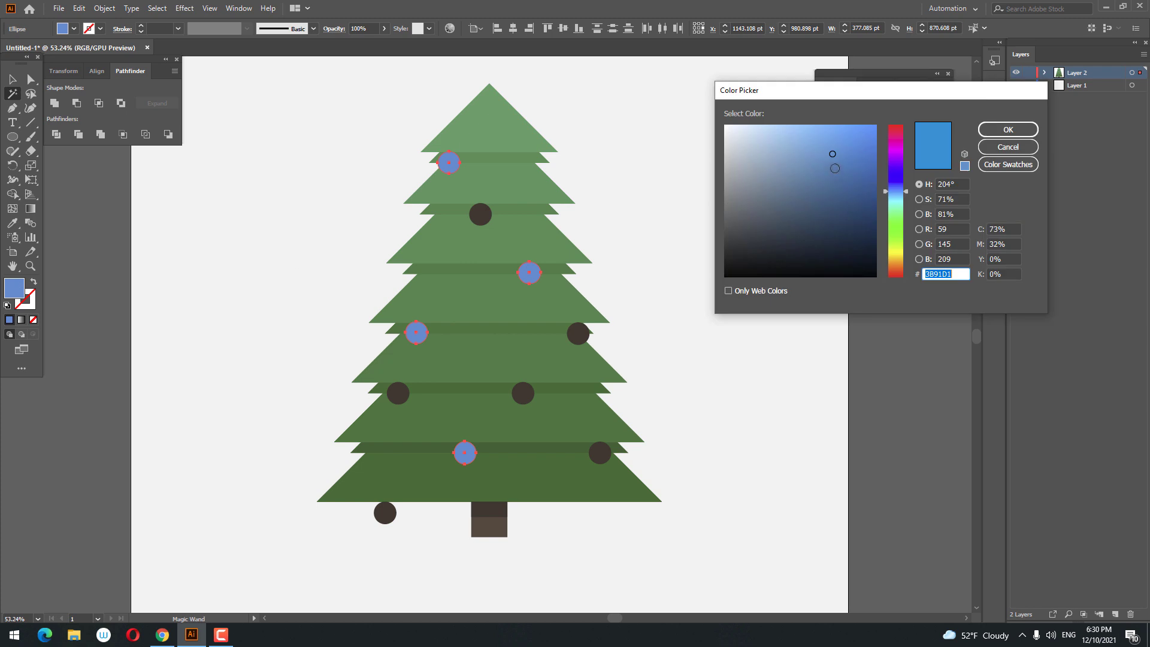
{"action": "left_click", "coordinate": [1009, 130]}
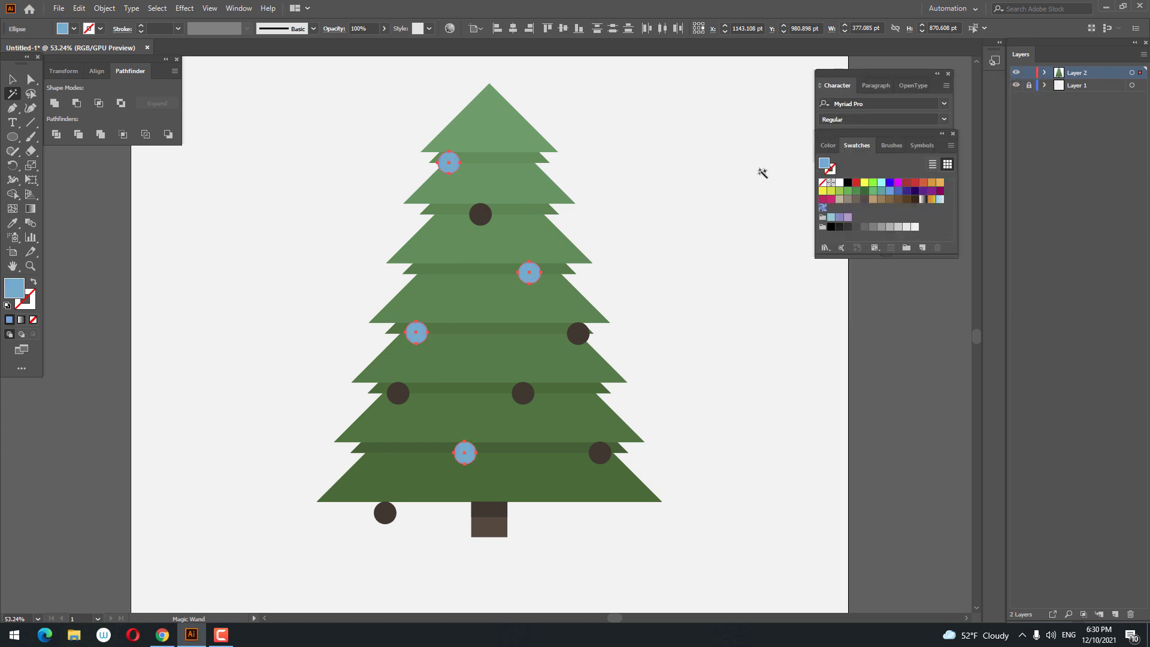
{"action": "key", "text": "z"}
{"action": "left_click", "coordinate": [400, 223], "text": "alt"}
{"action": "left_click_drag", "start_coordinate": [491, 204], "coordinate": [527, 205]}
{"action": "left_click", "coordinate": [12, 79]}
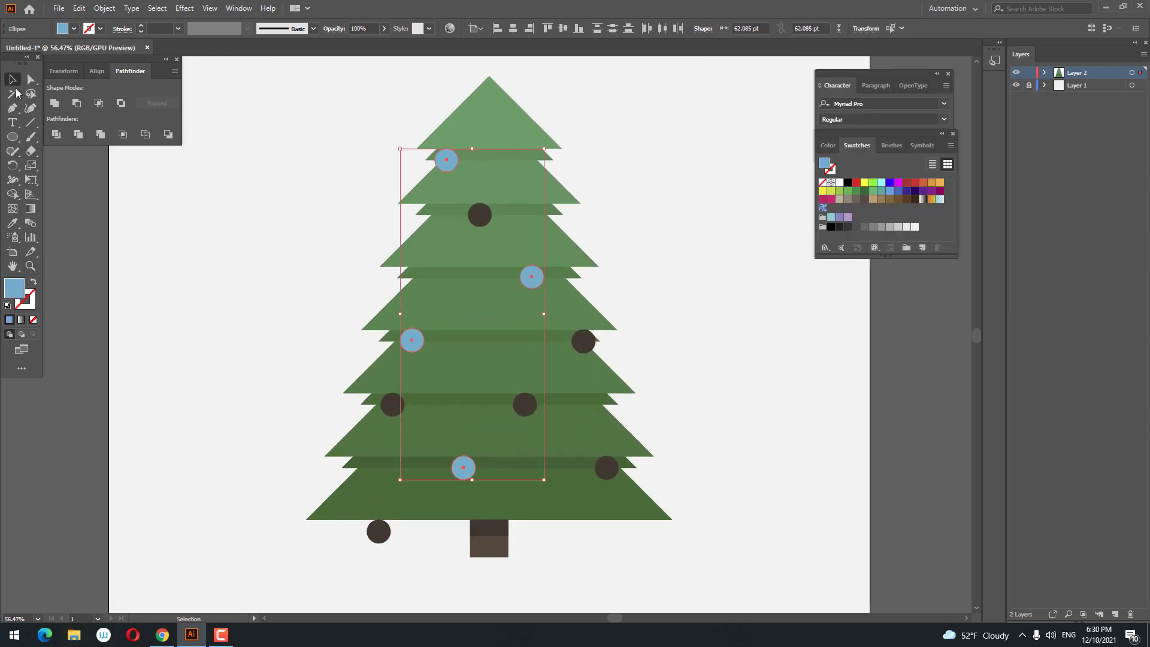
Fill three of the dark ornaments with crimson red.
{"action": "left_click", "coordinate": [378, 531]}
{"action": "left_click", "coordinate": [525, 404], "text": "shift"}
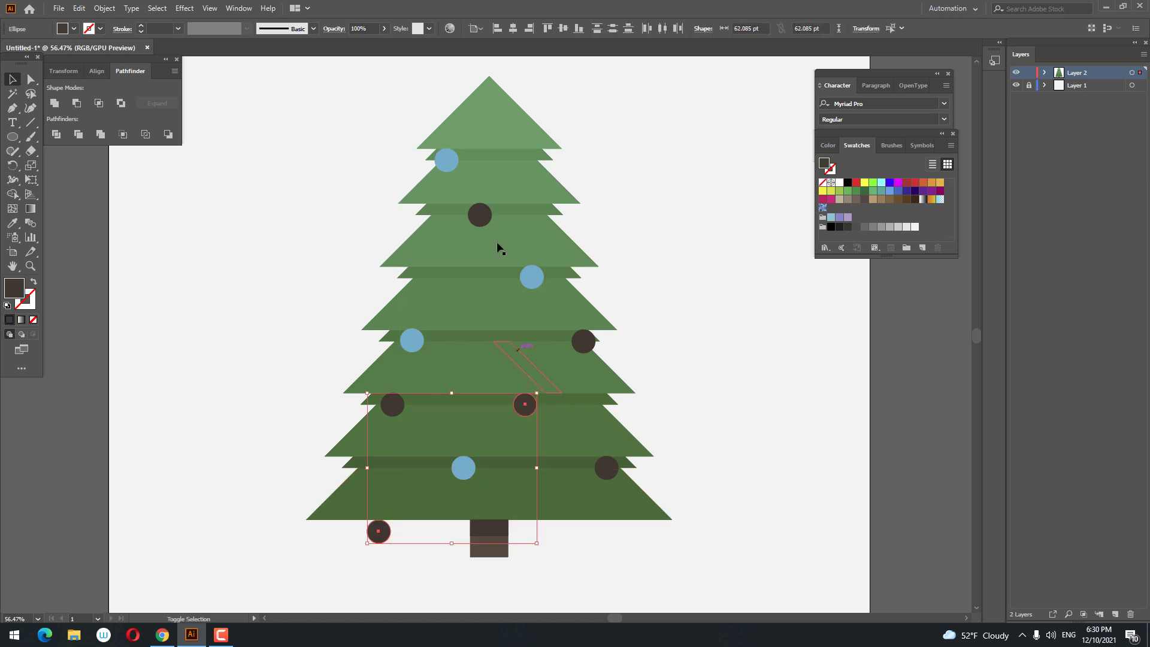
{"action": "left_click", "coordinate": [484, 209], "text": "shift"}
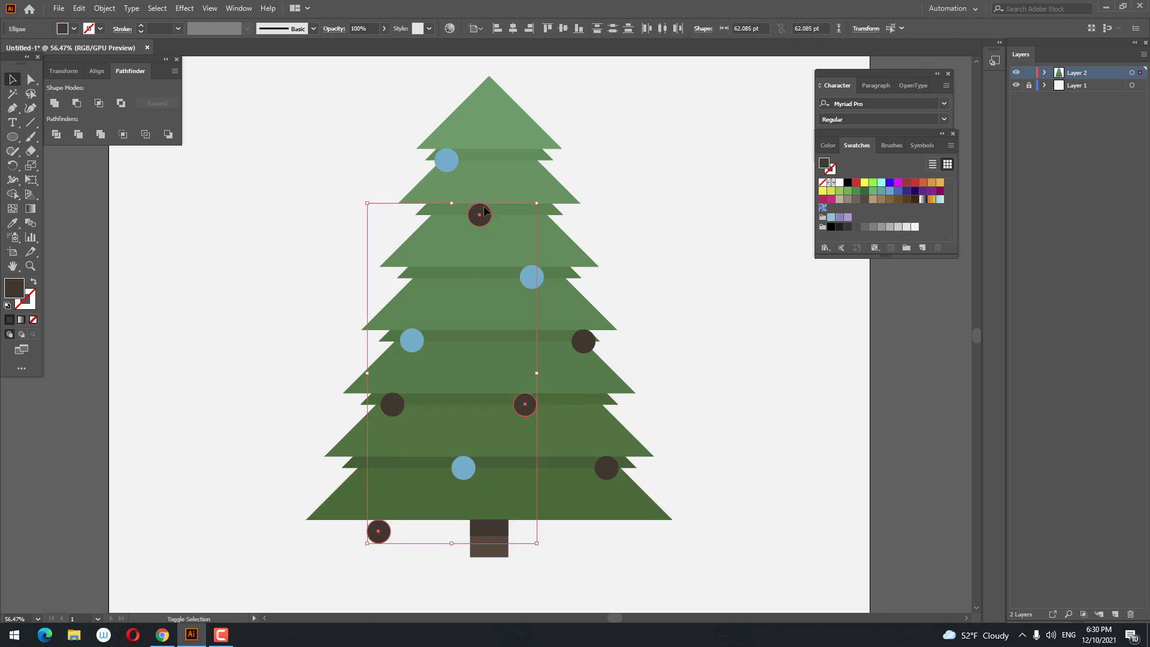
{"action": "double_click", "coordinate": [14, 288]}
{"action": "left_click", "coordinate": [857, 139]}
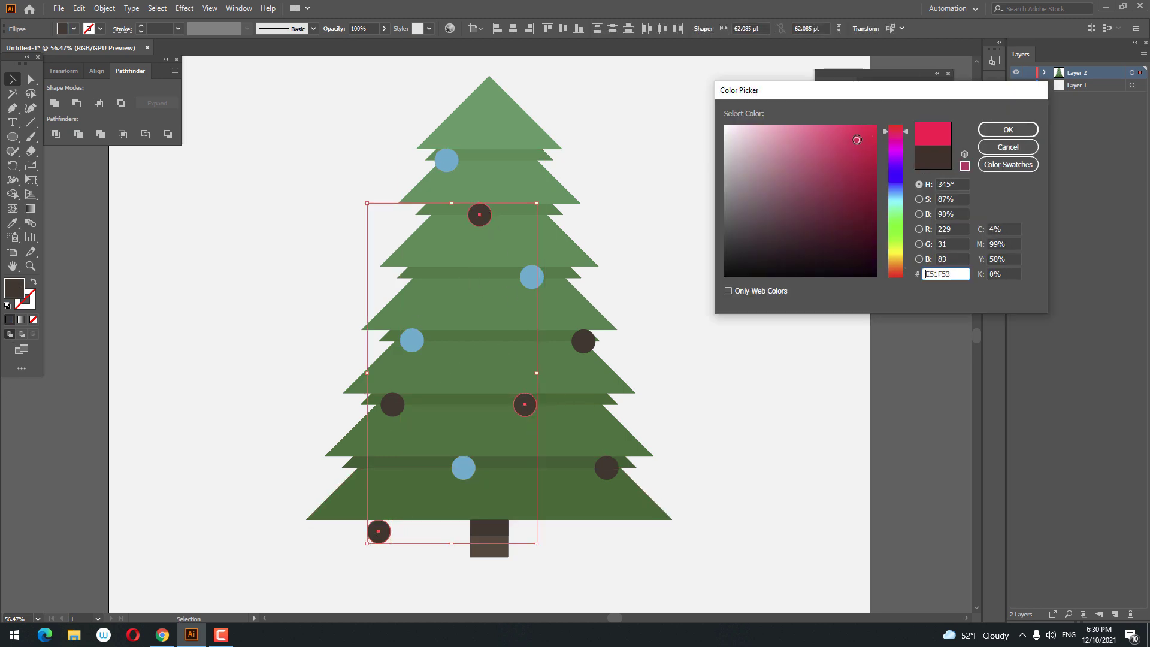
{"action": "left_click", "coordinate": [1006, 130]}
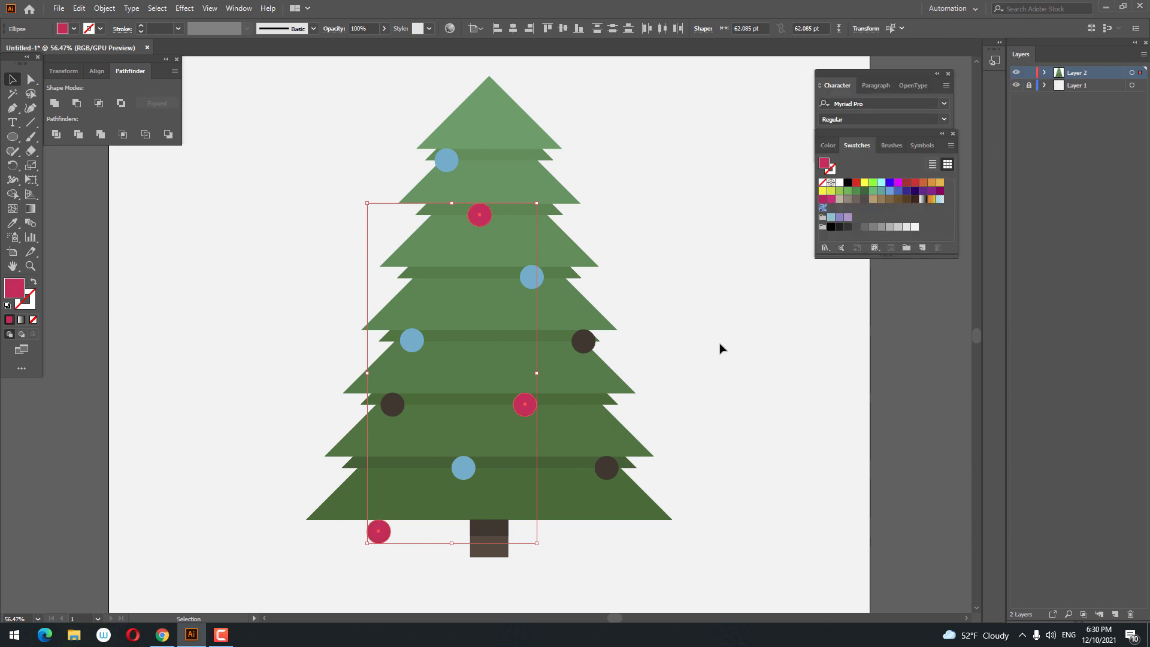
Fill the remaining three dark ornaments with yellow.
{"action": "left_click", "coordinate": [608, 468]}
{"action": "left_click", "coordinate": [386, 402], "text": "shift"}
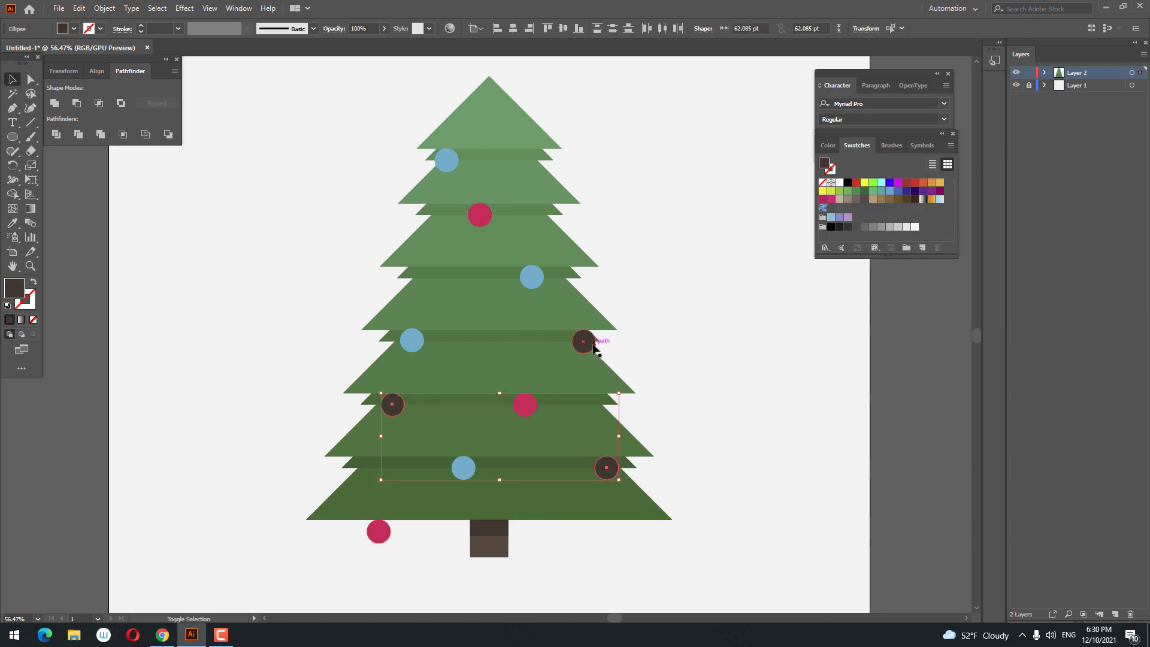
{"action": "left_click", "coordinate": [593, 346], "text": "shift"}
{"action": "double_click", "coordinate": [22, 291]}
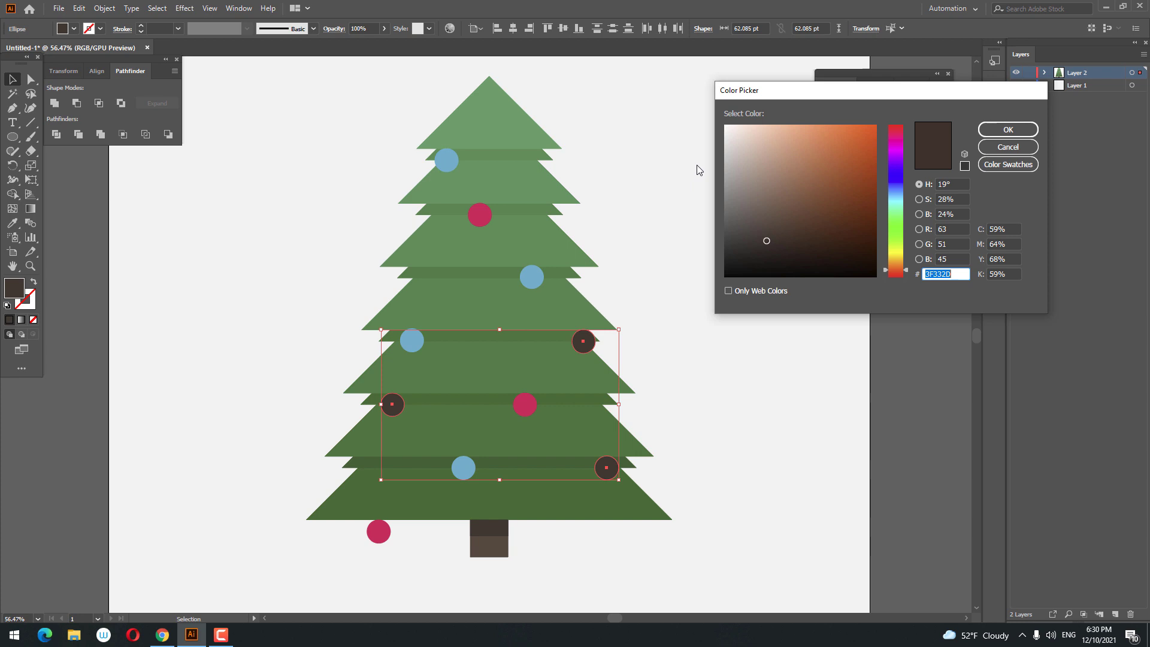
{"action": "left_click", "coordinate": [893, 261]}
{"action": "left_click", "coordinate": [863, 129]}
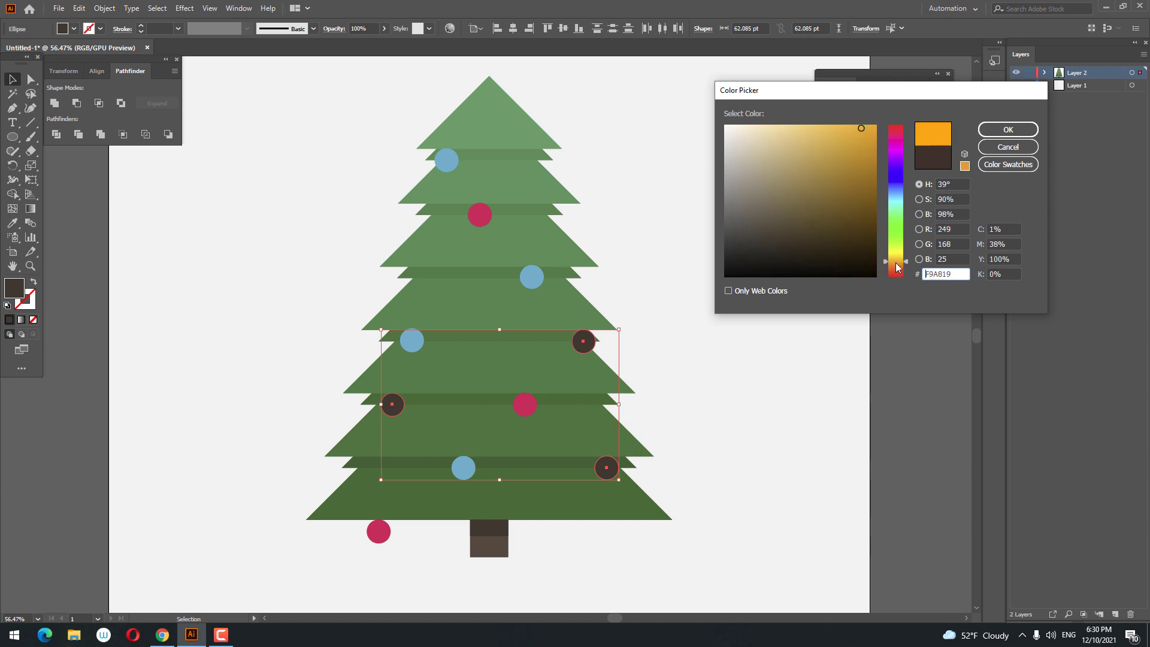
{"action": "left_click_drag", "start_coordinate": [898, 267], "coordinate": [898, 263]}
{"action": "left_click", "coordinate": [1008, 130]}
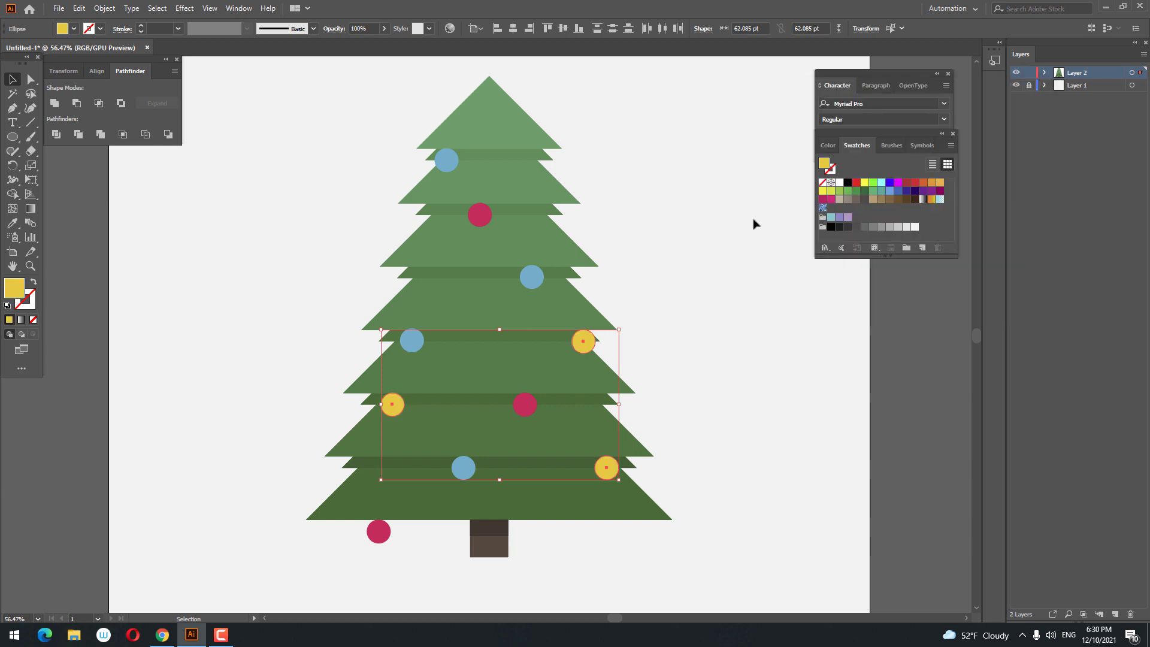
{"action": "left_click", "coordinate": [704, 274]}
Drag the left middle-tier blue ornament rightward onto its branch.
{"action": "key", "text": "z"}
{"action": "mouse_move", "coordinate": [667, 295]}
{"action": "left_mouse_down"}
{"action": "mouse_move", "coordinate": [545, 252]}
{"action": "mouse_move", "coordinate": [593, 254]}
{"action": "left_mouse_up"}
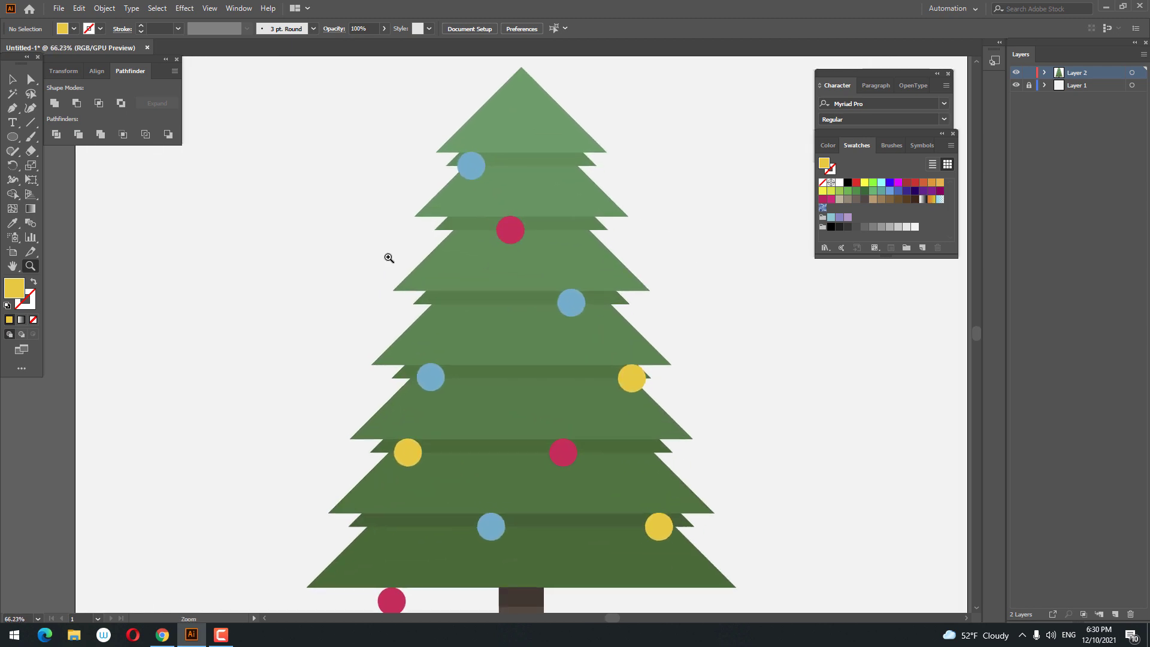
{"action": "mouse_move", "coordinate": [386, 256]}
{"action": "left_mouse_down"}
{"action": "mouse_move", "coordinate": [412, 273]}
{"action": "mouse_move", "coordinate": [358, 191]}
{"action": "left_mouse_up"}
{"action": "key", "text": "v"}
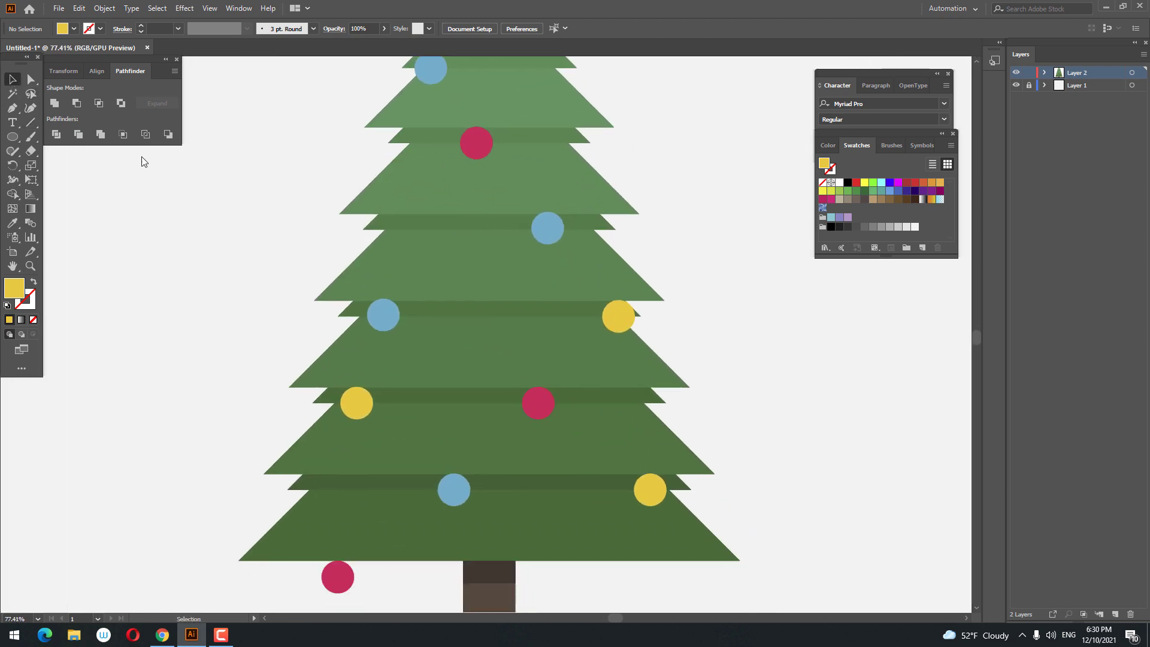
{"action": "left_click_drag", "start_coordinate": [386, 324], "coordinate": [434, 323]}
{"action": "key", "text": "z"}
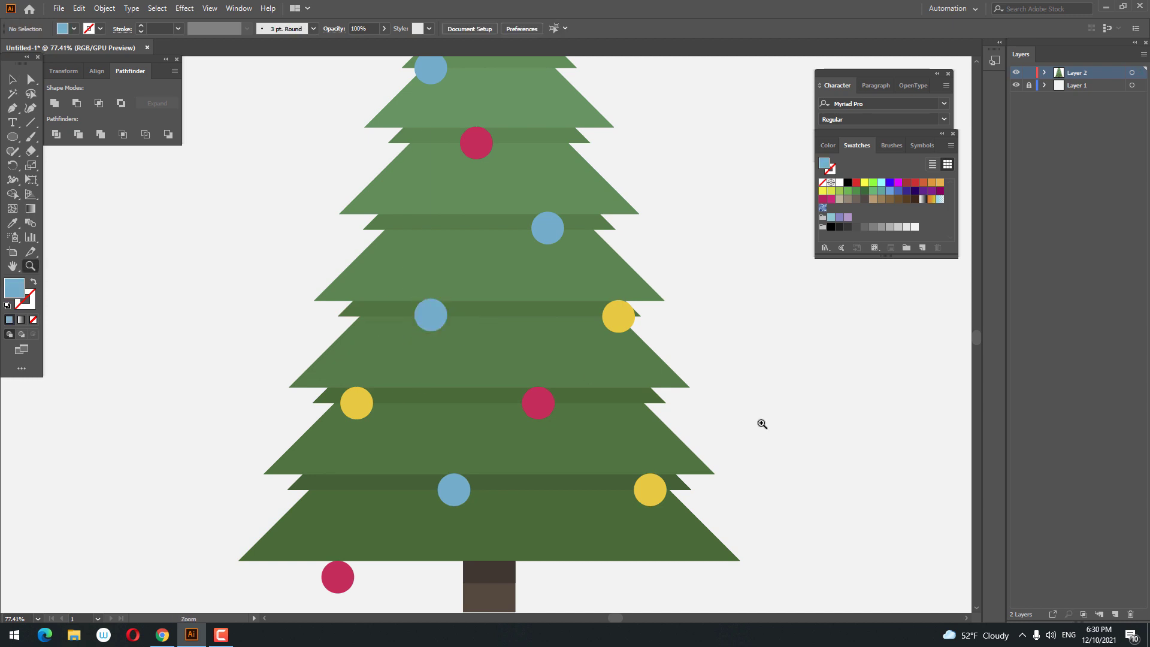
{"action": "mouse_move", "coordinate": [760, 424]}
{"action": "left_mouse_down"}
{"action": "mouse_move", "coordinate": [735, 474]}
{"action": "mouse_move", "coordinate": [644, 347]}
{"action": "left_mouse_up"}
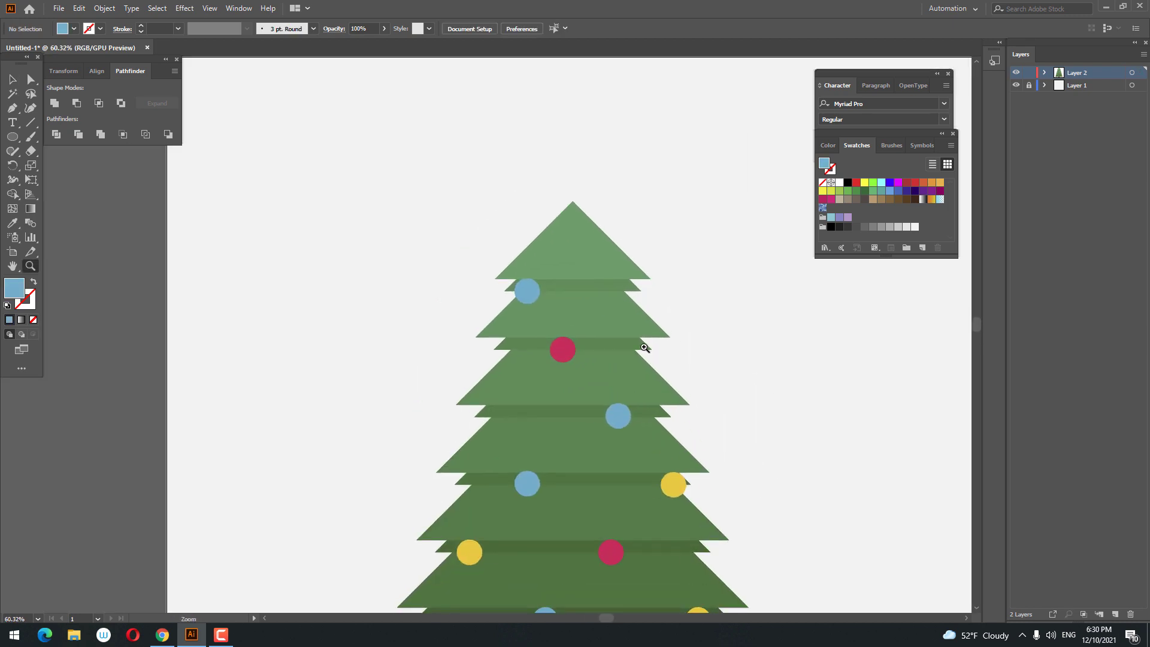
{"action": "left_click", "coordinate": [542, 326]}
Create a star with the Star tool's default settings above the tree.
{"action": "key", "text": "v"}
{"action": "left_click_drag", "start_coordinate": [423, 209], "coordinate": [354, 275]}
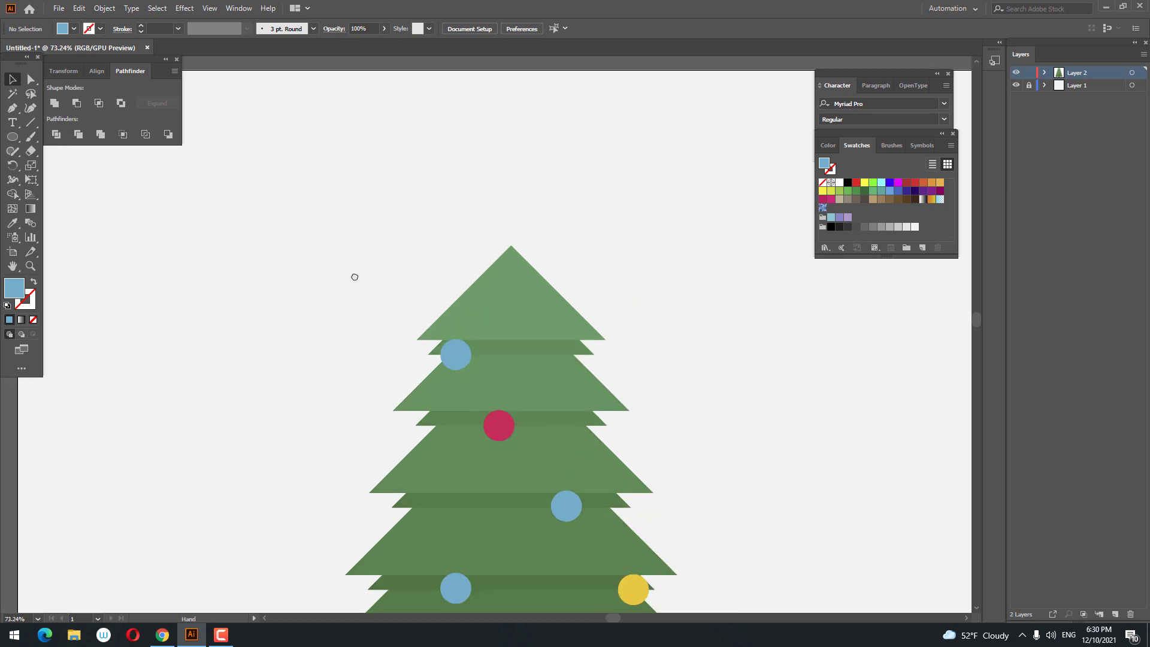
{"action": "left_click_drag", "start_coordinate": [12, 136], "coordinate": [80, 188]}
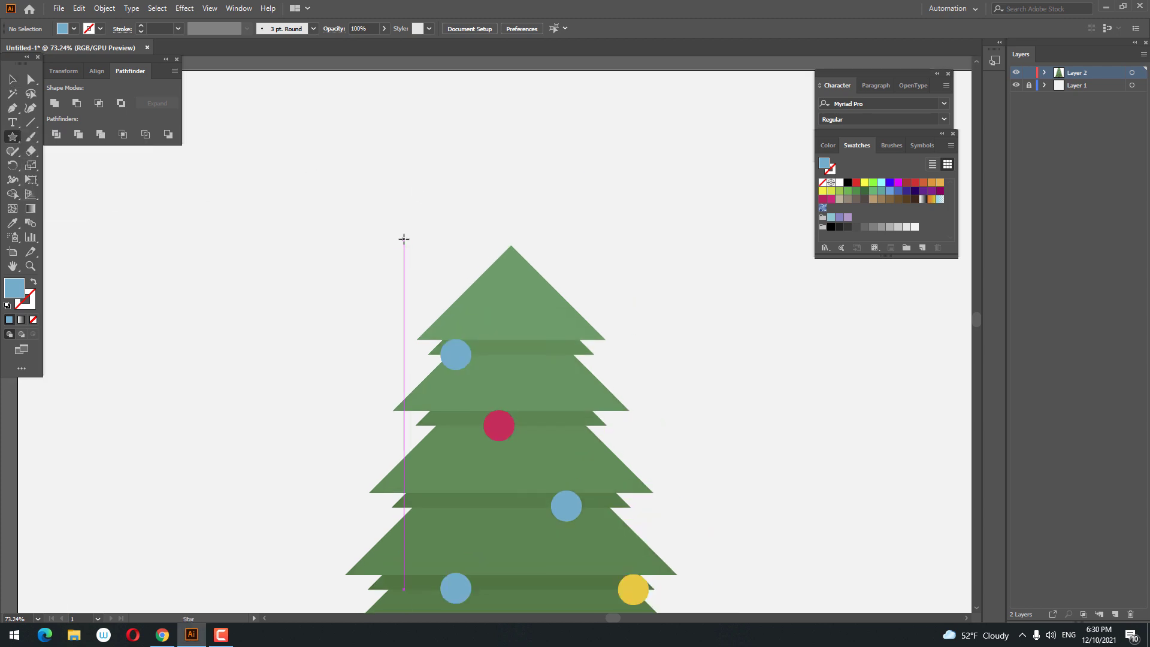
{"action": "left_click", "coordinate": [404, 239]}
{"action": "left_click", "coordinate": [652, 333]}
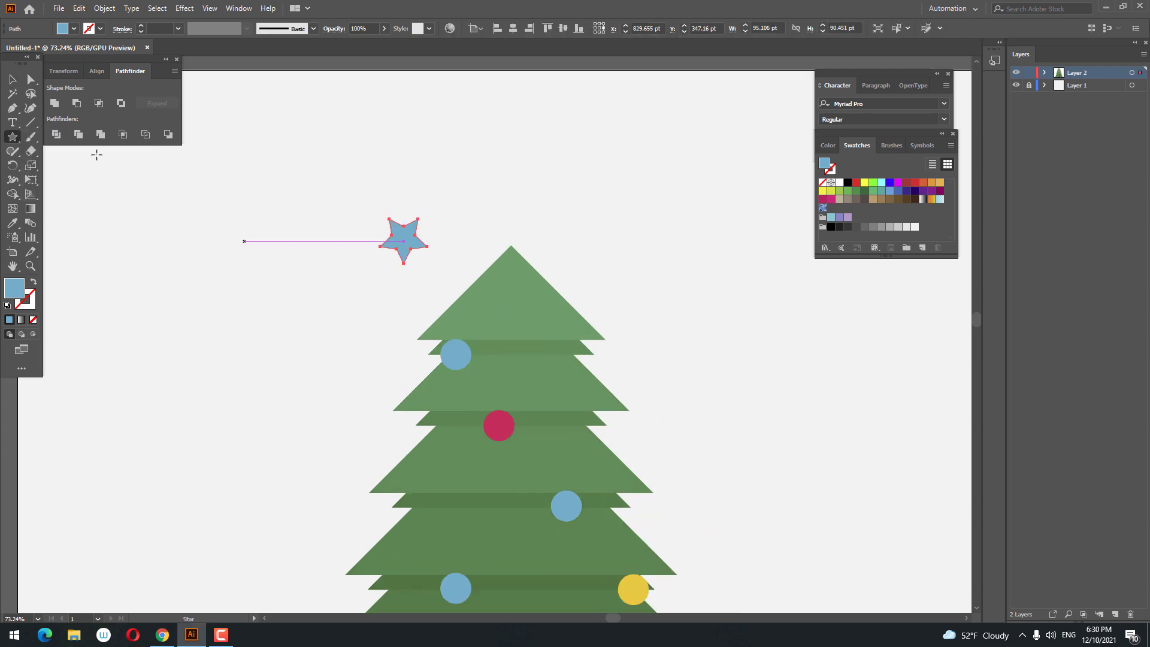
{"action": "left_click", "coordinate": [12, 79]}
Move the star onto the tree top and centre it horizontally.
{"action": "mouse_move", "coordinate": [423, 238]}
{"action": "left_mouse_down"}
{"action": "mouse_move", "coordinate": [523, 213]}
{"action": "mouse_move", "coordinate": [509, 260]}
{"action": "mouse_move", "coordinate": [542, 232]}
{"action": "mouse_move", "coordinate": [616, 251]}
{"action": "mouse_move", "coordinate": [467, 262]}
{"action": "left_mouse_up"}
{"action": "left_click", "coordinate": [617, 252]}
{"action": "key", "text": "z"}
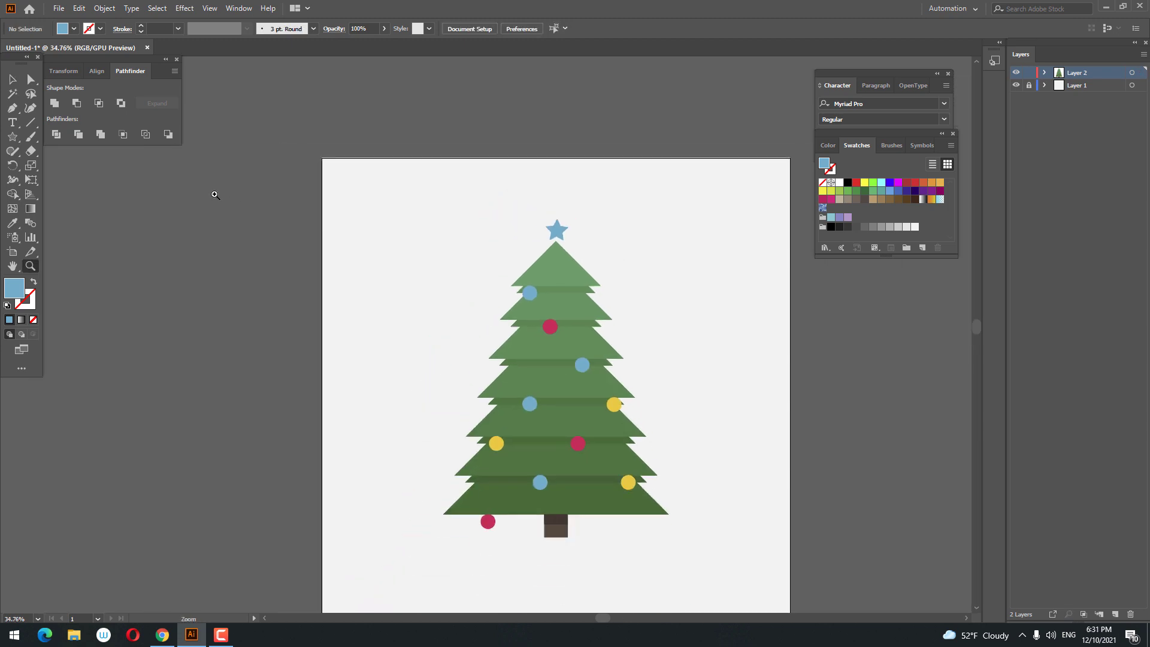
{"action": "left_click", "coordinate": [12, 79]}
{"action": "left_click", "coordinate": [556, 230]}
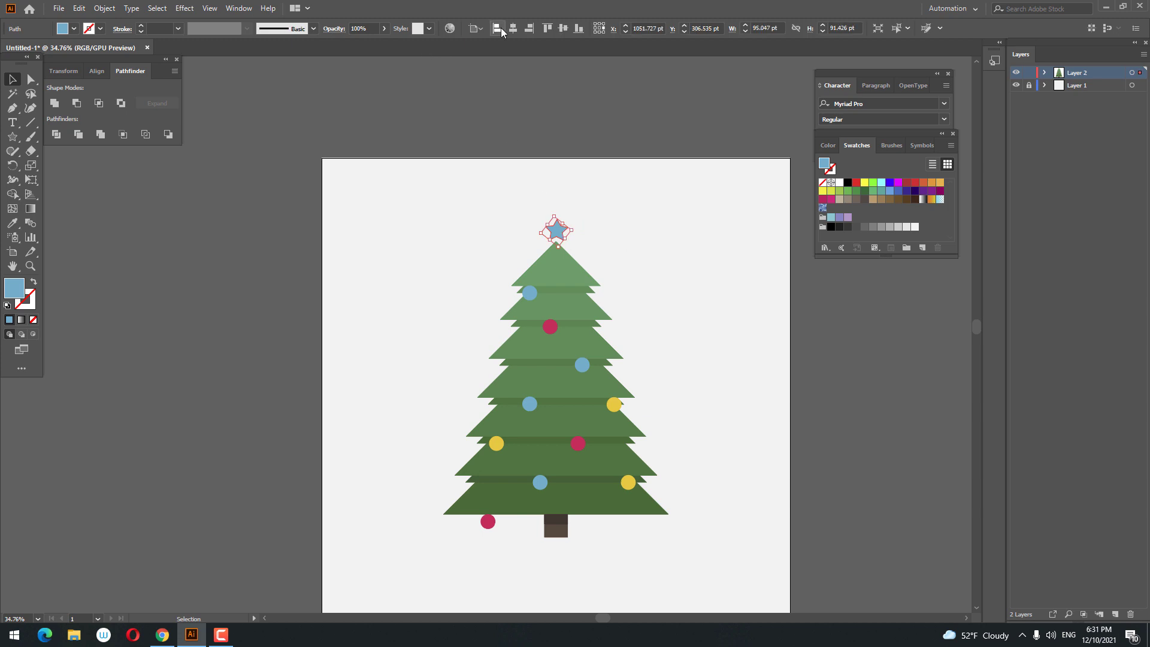
{"action": "left_click", "coordinate": [512, 28]}
Colour the star yellow by eyedropping a yellow ornament.
{"action": "left_click", "coordinate": [12, 223]}
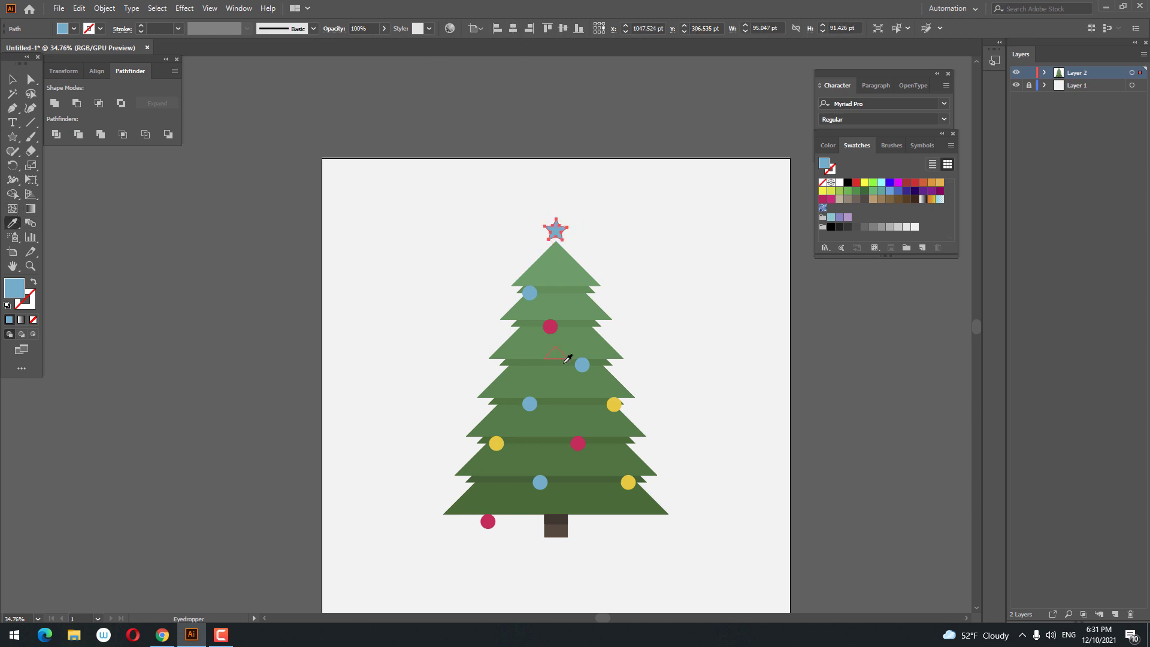
{"action": "left_click", "coordinate": [614, 405]}
{"action": "key", "text": "z"}
{"action": "left_click_drag", "start_coordinate": [591, 406], "coordinate": [542, 398]}
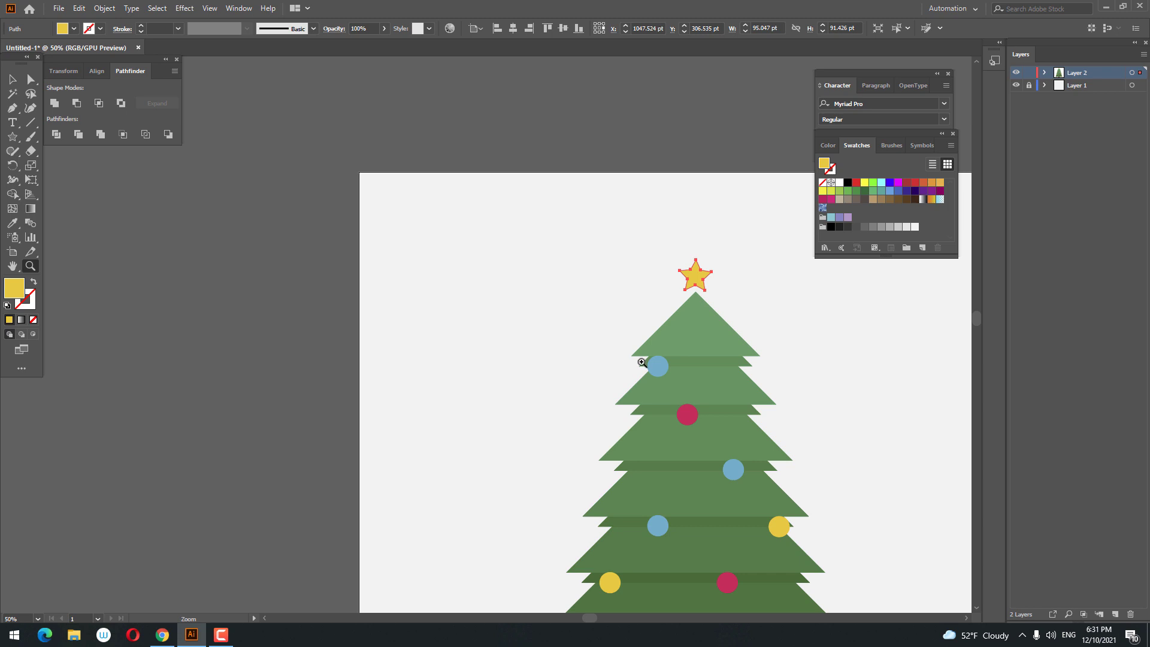
{"action": "left_click_drag", "start_coordinate": [642, 359], "coordinate": [368, 226]}
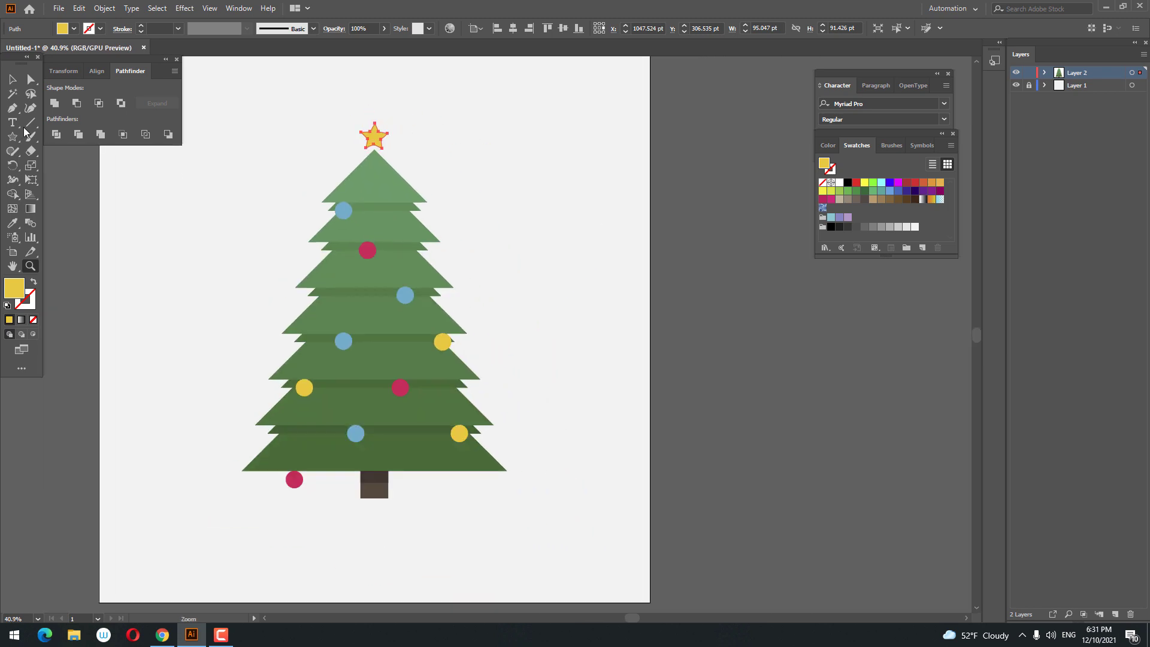
{"action": "left_click", "coordinate": [12, 79]}
{"action": "left_click", "coordinate": [616, 236]}
{"action": "left_click_drag", "start_coordinate": [616, 236], "coordinate": [726, 305]}
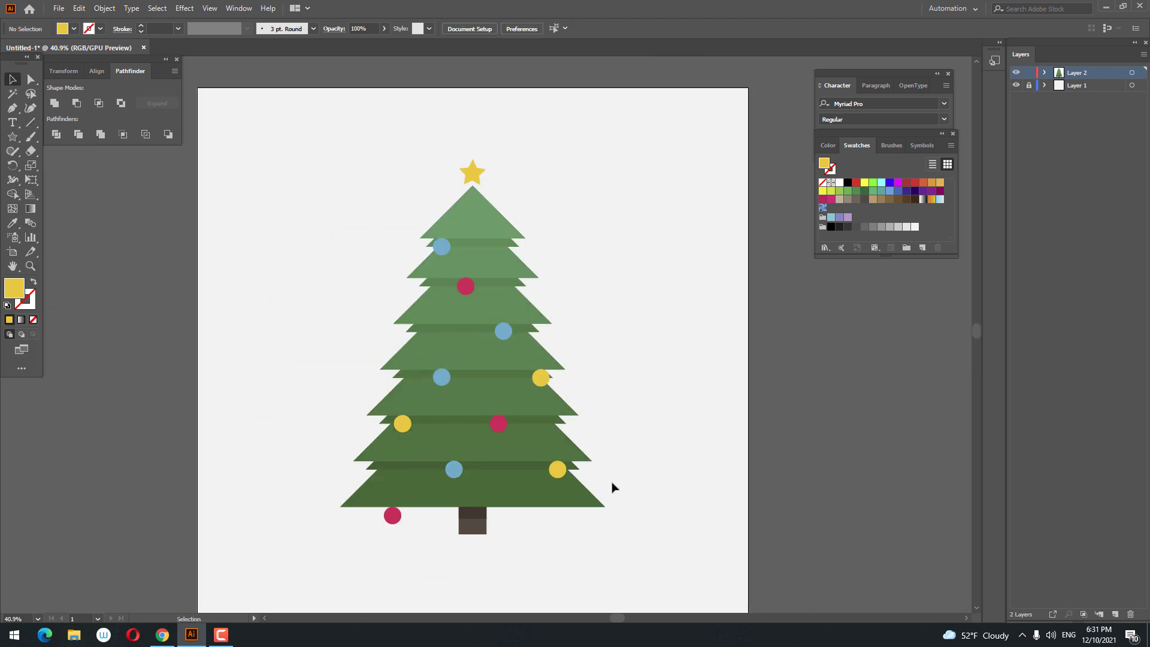
Draw a wide rectangle below the trunk as the tree's base.
{"action": "scroll", "coordinate": [378, 390], "scroll_direction": "down", "scroll_amount": 1}
{"action": "left_click_drag", "start_coordinate": [12, 136], "coordinate": [57, 137]}
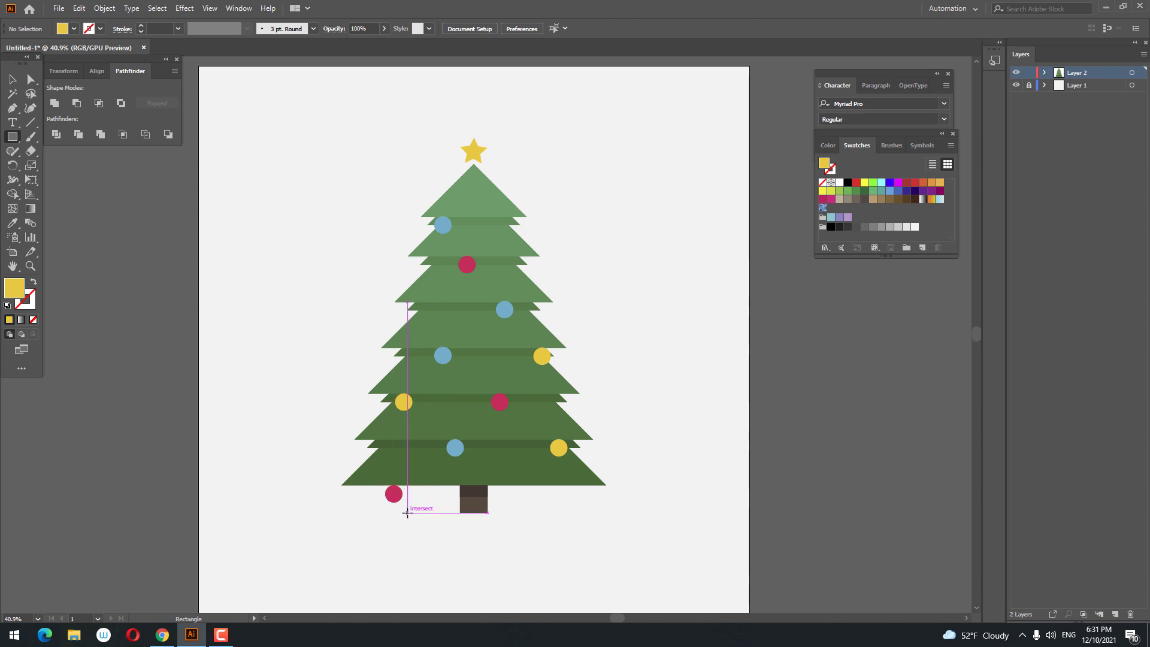
{"action": "left_click_drag", "start_coordinate": [408, 513], "coordinate": [542, 527]}
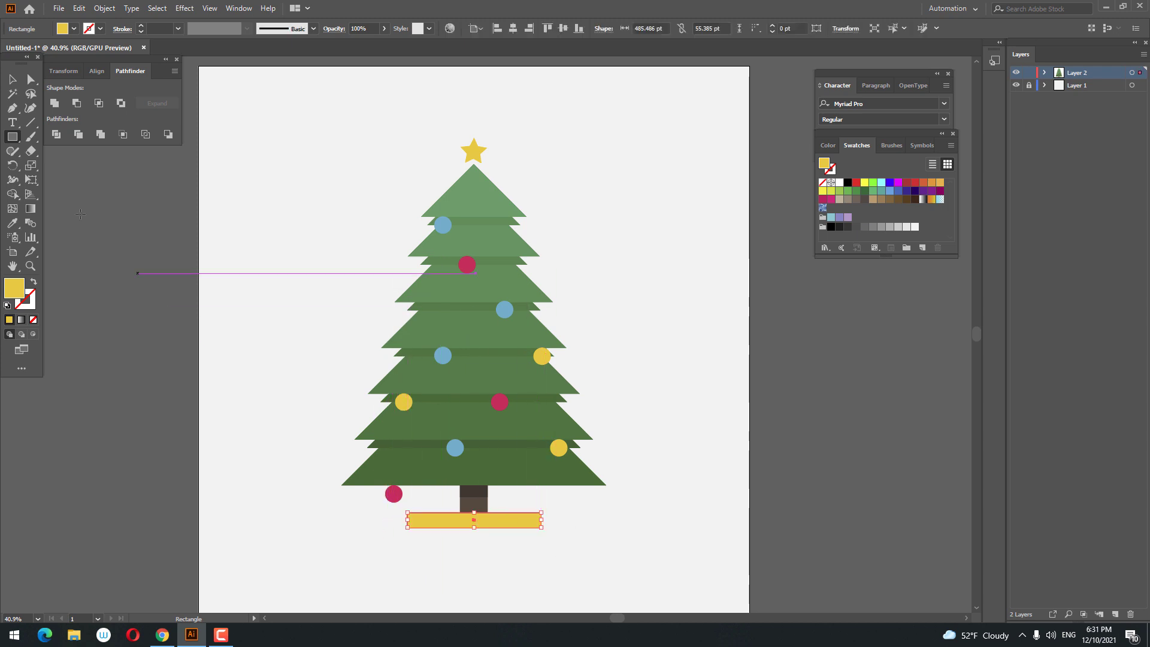
{"action": "left_click", "coordinate": [12, 79]}
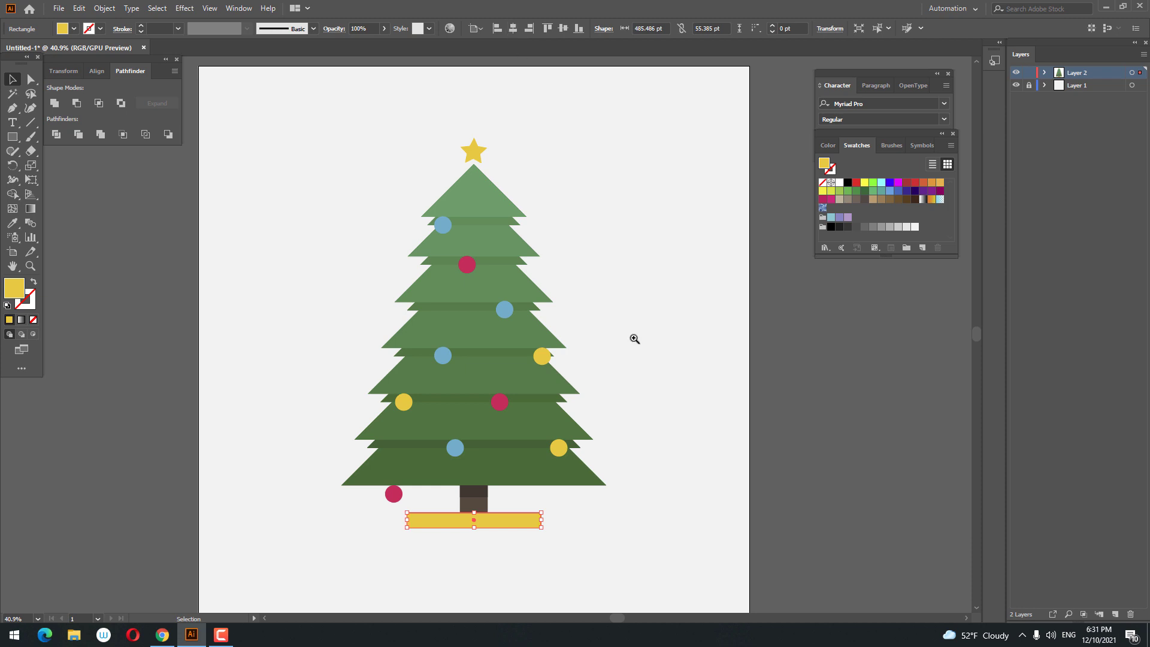
{"action": "left_click", "coordinate": [566, 551]}
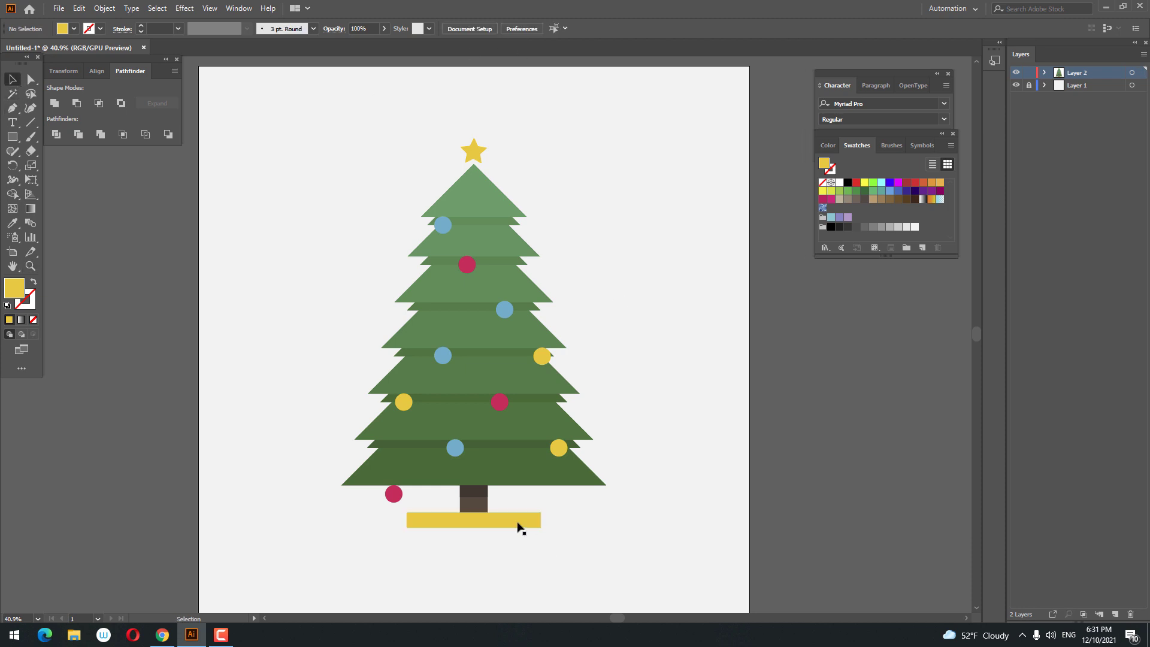
{"action": "left_click", "coordinate": [519, 527]}
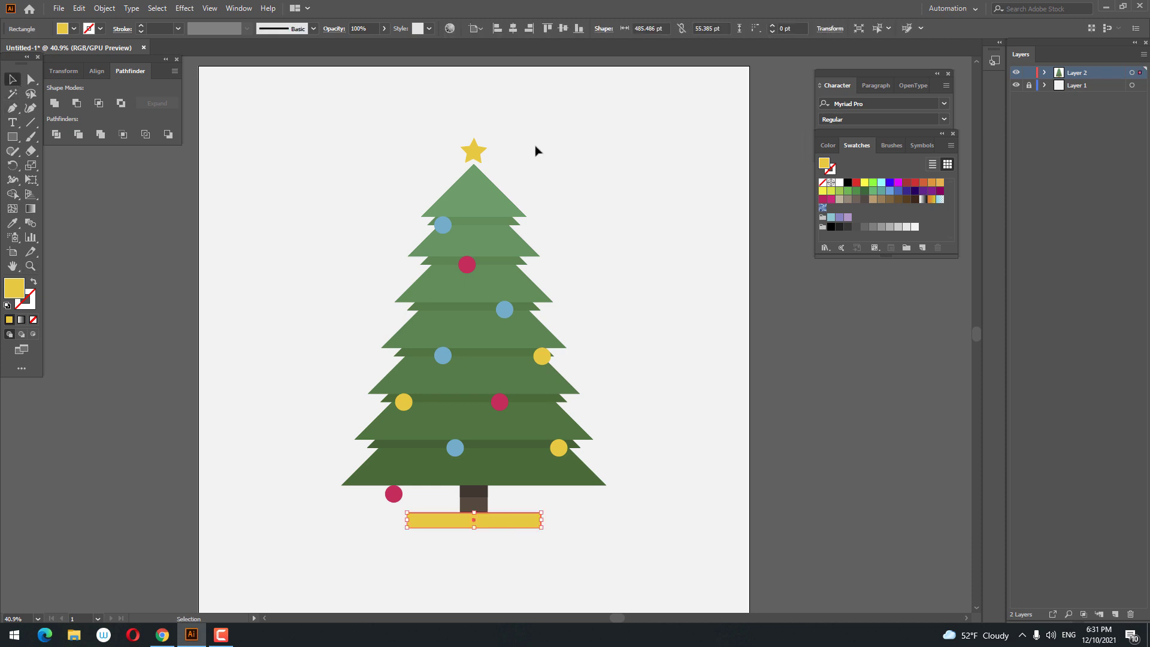
Eyedropper the trunk's brown onto the base rectangle.
{"action": "left_click", "coordinate": [13, 224]}
{"action": "left_click", "coordinate": [479, 496]}
{"action": "scroll", "coordinate": [575, 500], "scroll_direction": "down", "scroll_amount": 2}
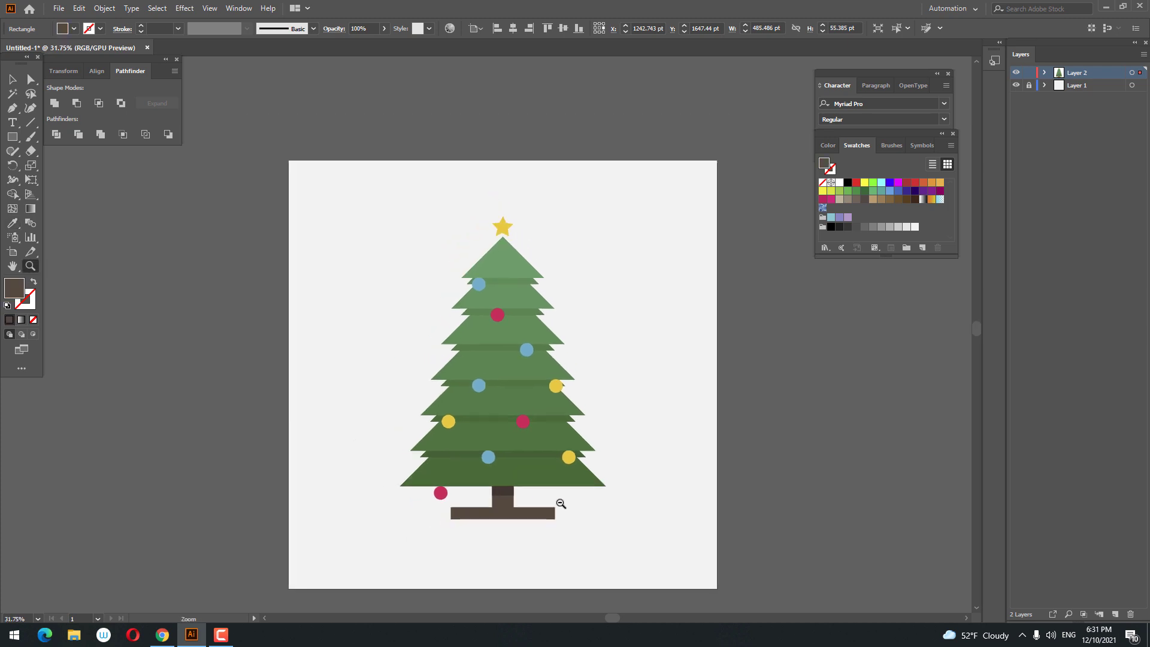
{"action": "scroll", "coordinate": [563, 504], "scroll_direction": "up", "scroll_amount": 1}
{"action": "scroll", "coordinate": [484, 542], "scroll_direction": "up", "scroll_amount": 3}
{"action": "left_click_drag", "start_coordinate": [484, 542], "coordinate": [550, 503]}
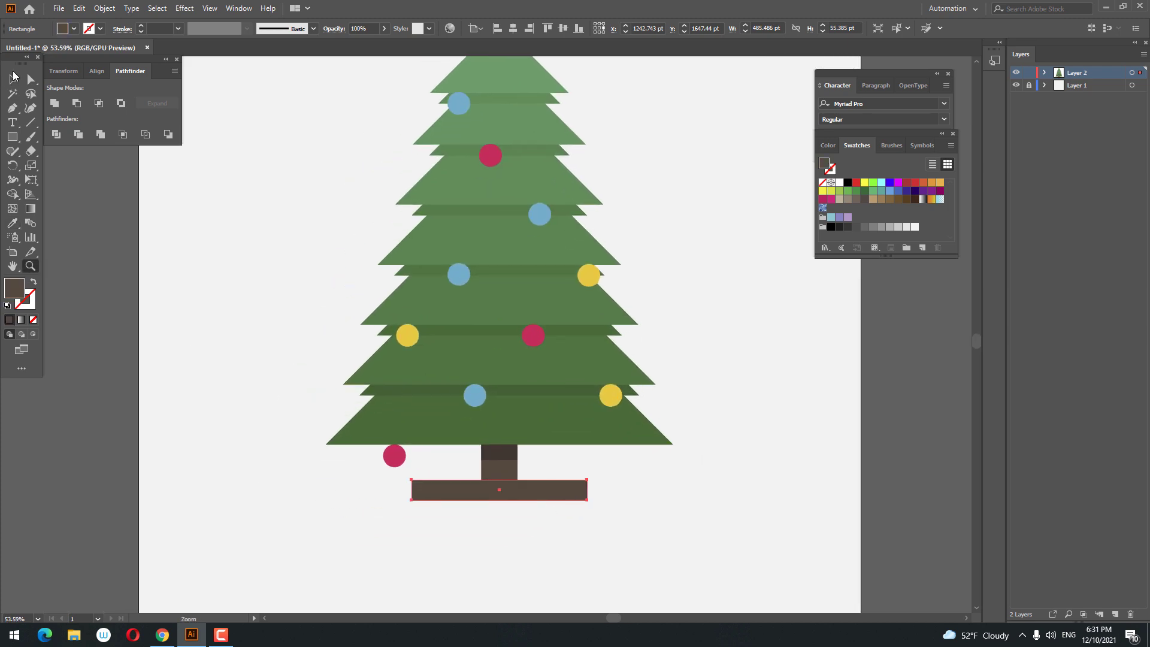
Alt-drag a side handle to narrow the base around its centre.
{"action": "left_click", "coordinate": [13, 76]}
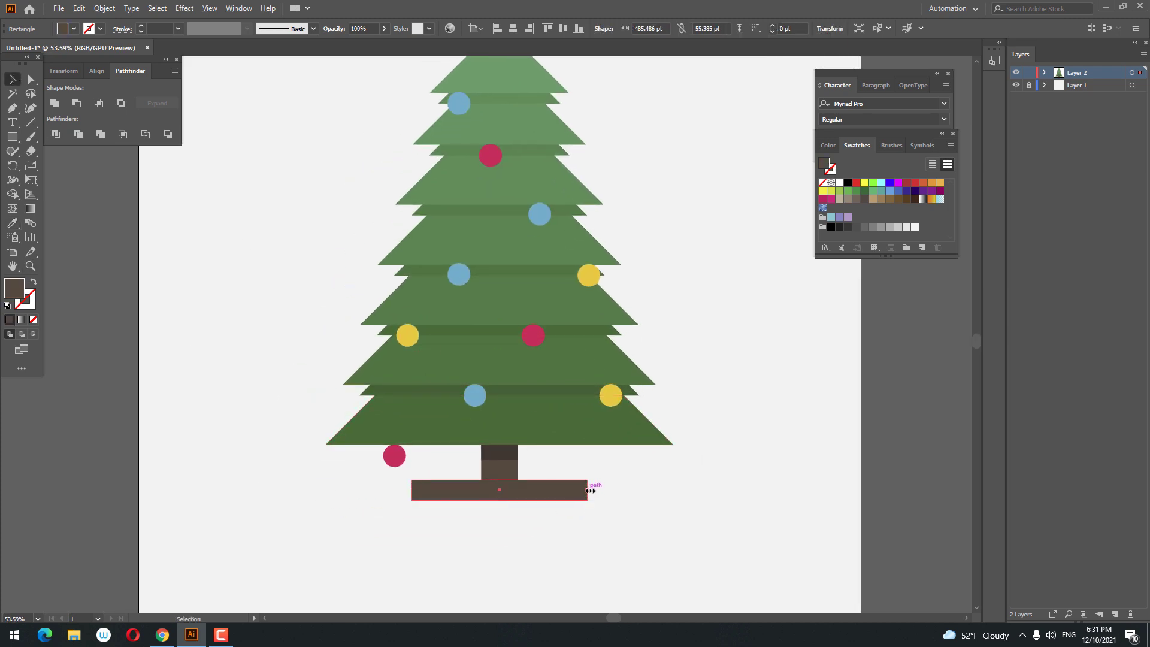
{"action": "left_click_drag", "start_coordinate": [590, 491], "coordinate": [564, 490]}
{"action": "key", "text": "z"}
{"action": "scroll", "coordinate": [573, 516], "scroll_direction": "down", "scroll_amount": 2}
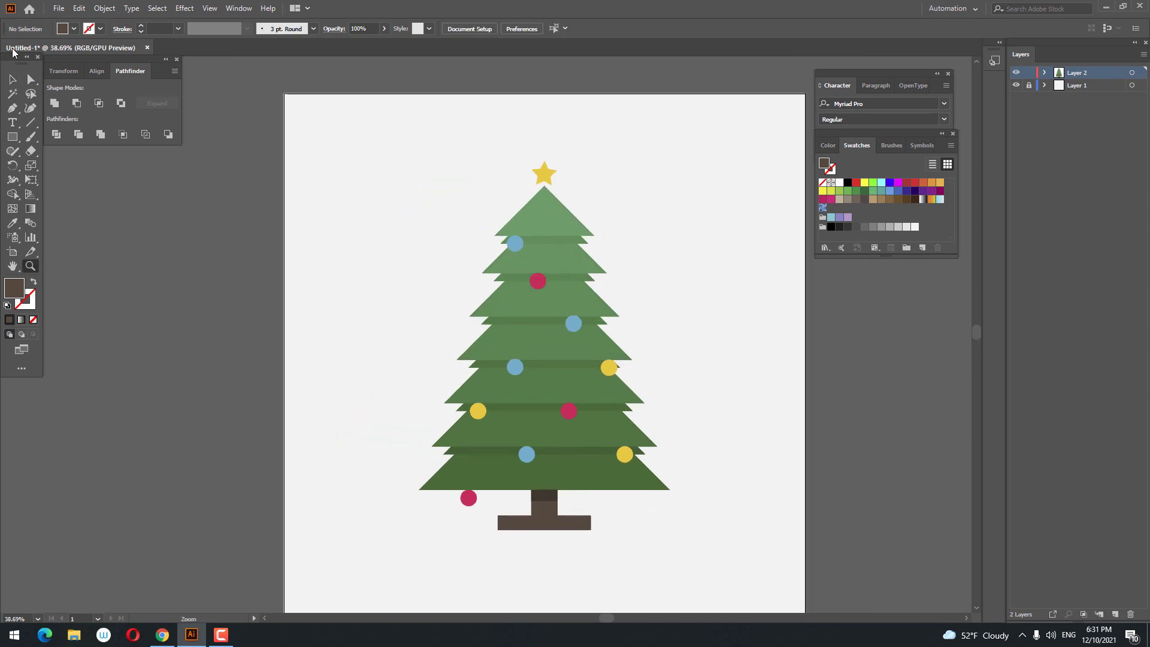
Marquee-select the whole tree from star to base and group it.
{"action": "left_click", "coordinate": [12, 79]}
{"action": "left_click_drag", "start_coordinate": [452, 201], "coordinate": [719, 504]}
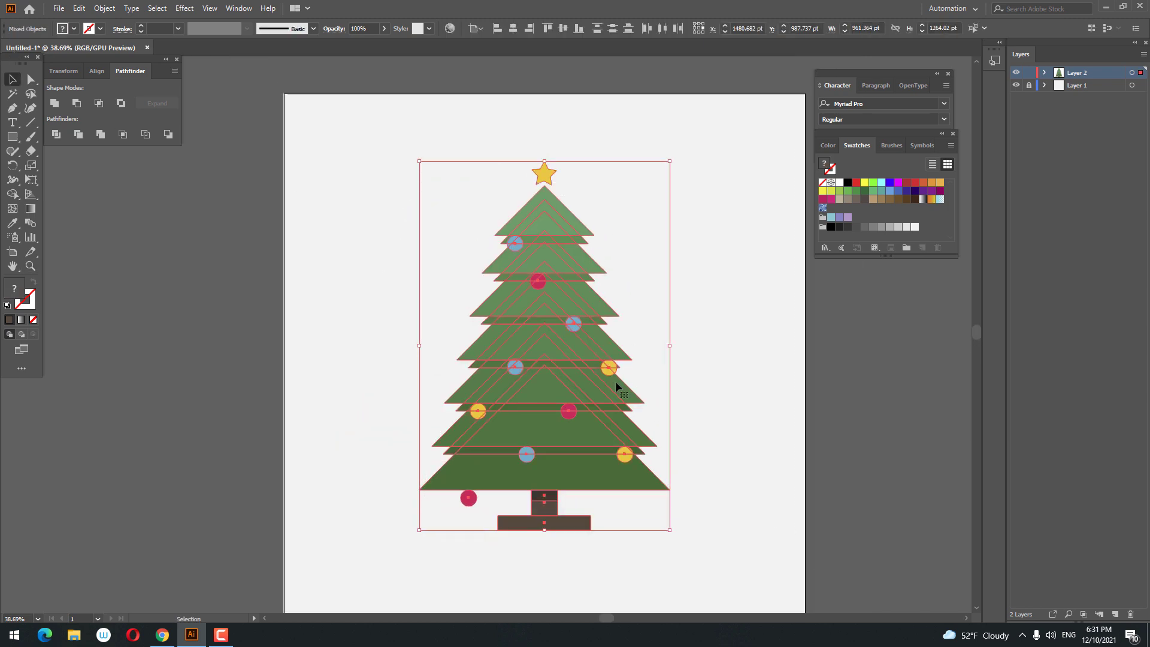
{"action": "right_click", "coordinate": [552, 288]}
{"action": "left_click", "coordinate": [575, 379]}
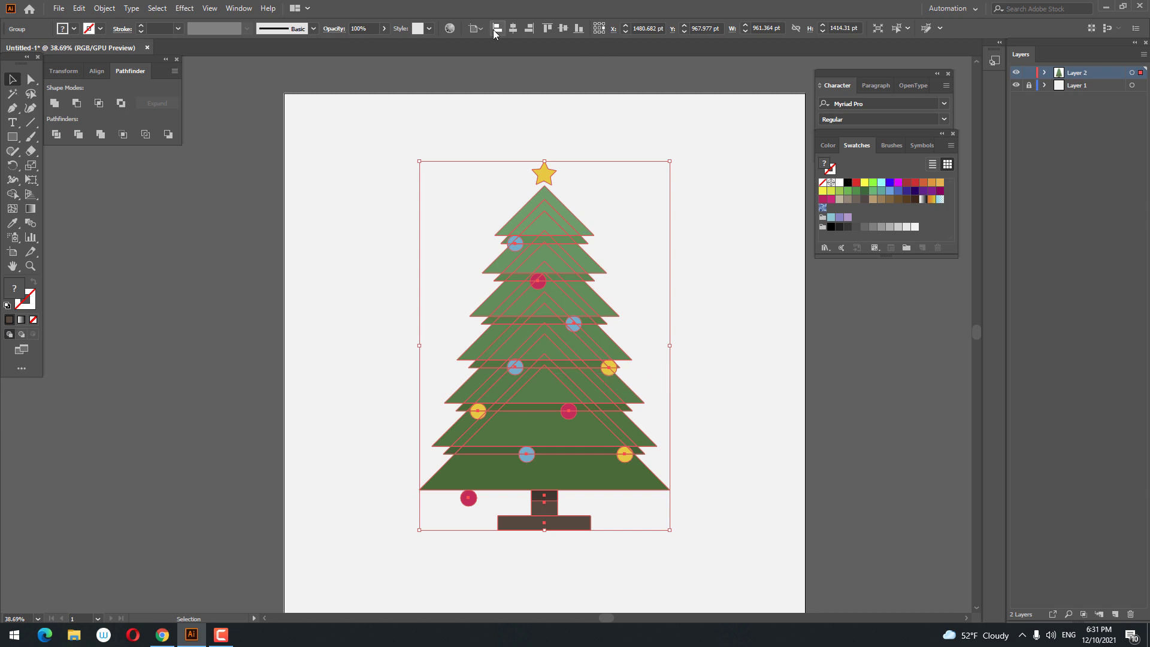
{"action": "left_click", "coordinate": [705, 387]}
{"action": "key", "text": "z"}
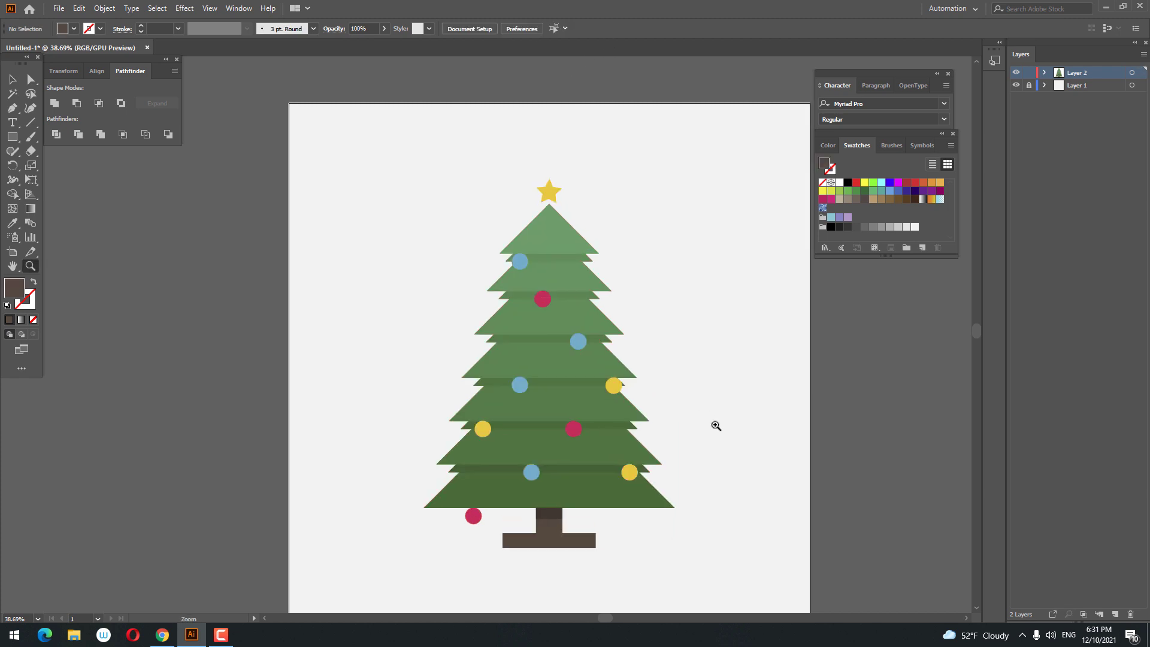
{"action": "left_click_drag", "start_coordinate": [715, 426], "coordinate": [724, 433]}
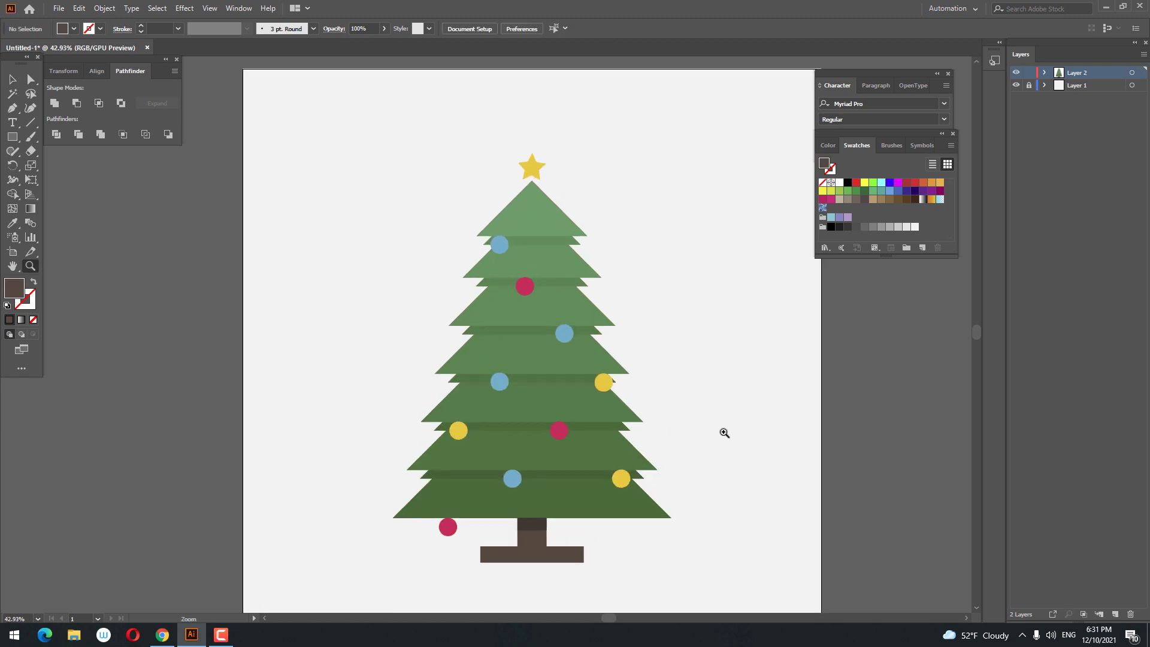